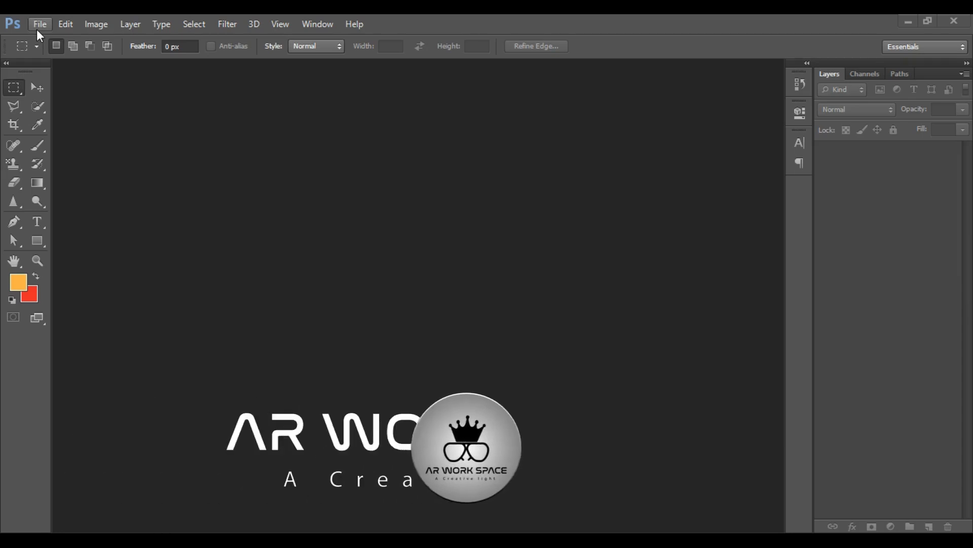
Start a new document with the Custom preset and a width of 1200 pixels.
left_click(37, 30)
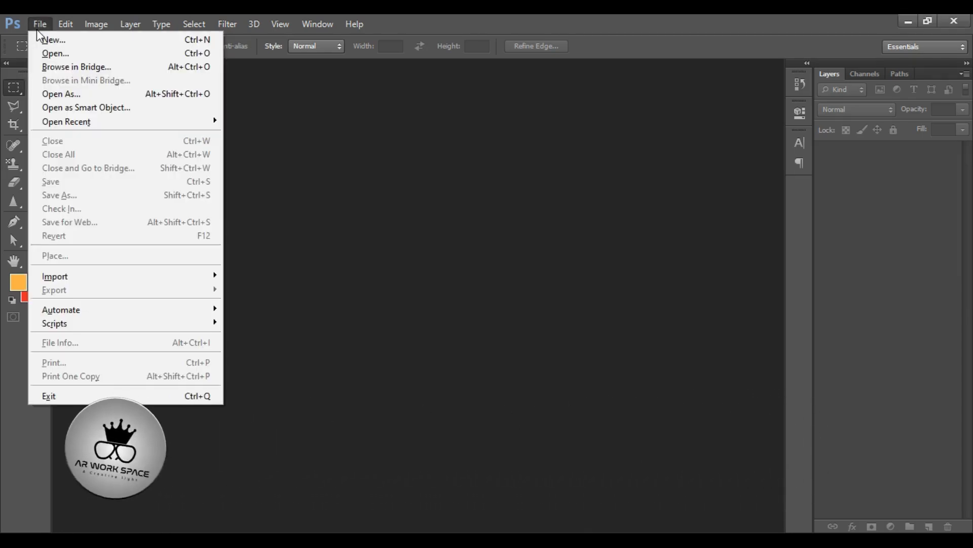
left_click(46, 40)
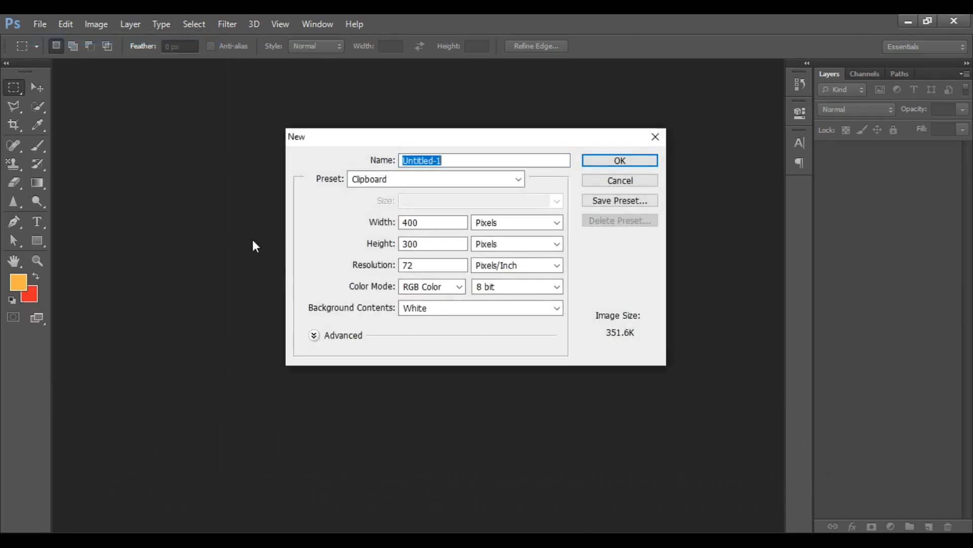
left_click(425, 179)
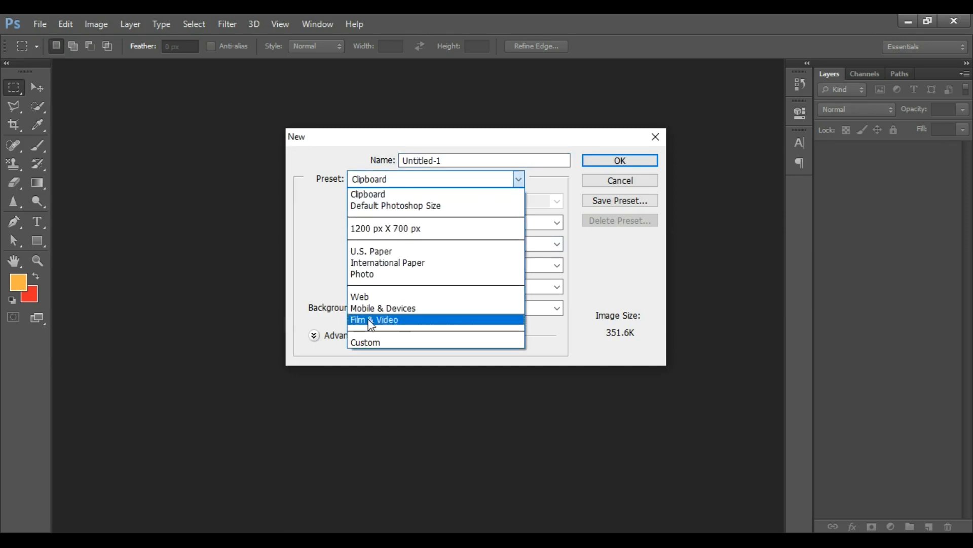
left_click(361, 342)
left_click(425, 221)
left_click_drag(424, 221, 401, 223)
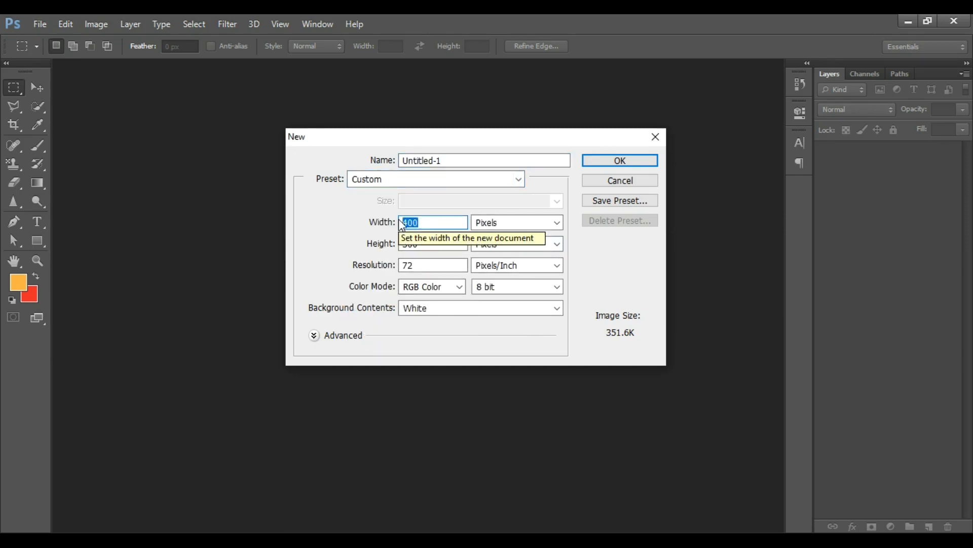
type("14")
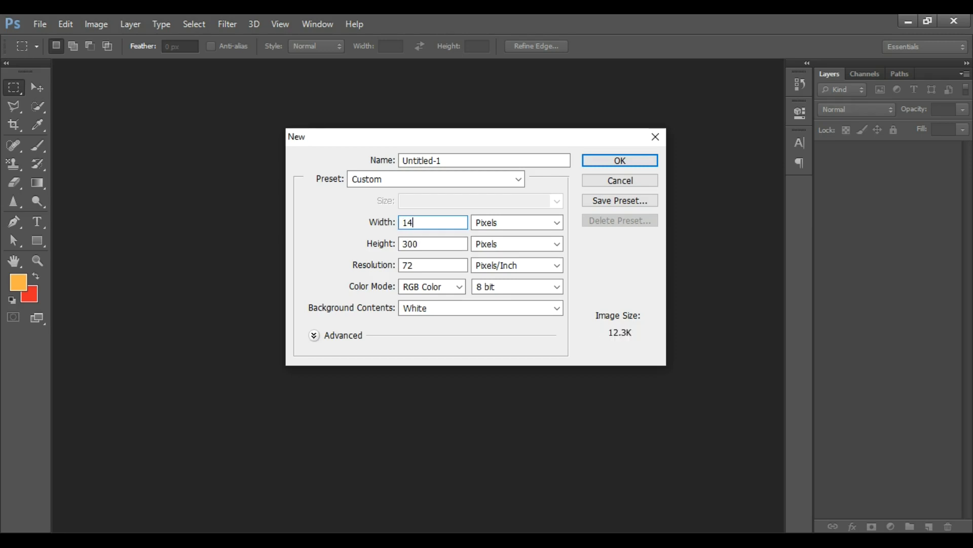
key("BackSpace")
type("200")
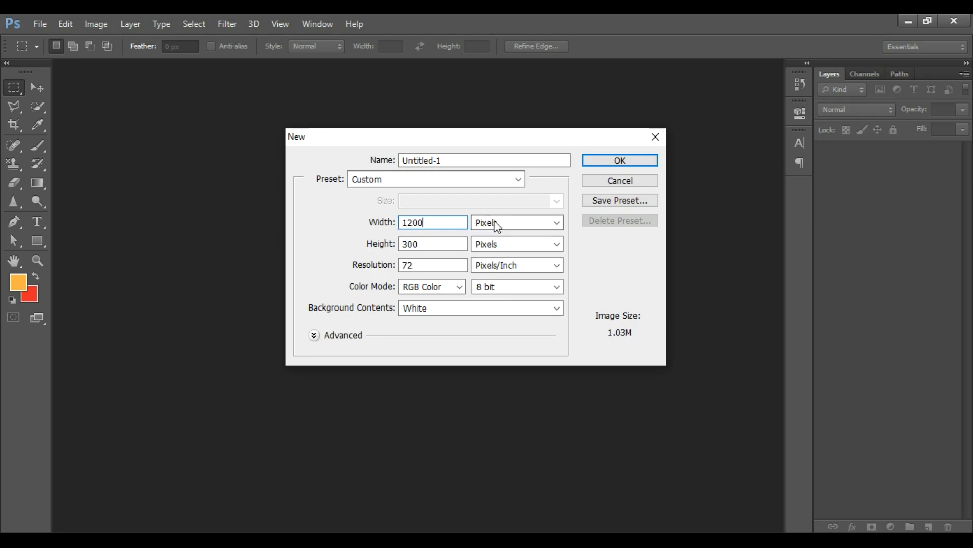
Set the new document's height to 700 pixels and resolution to 150 pixels/inch, and create it.
key("Tab")
type("7")
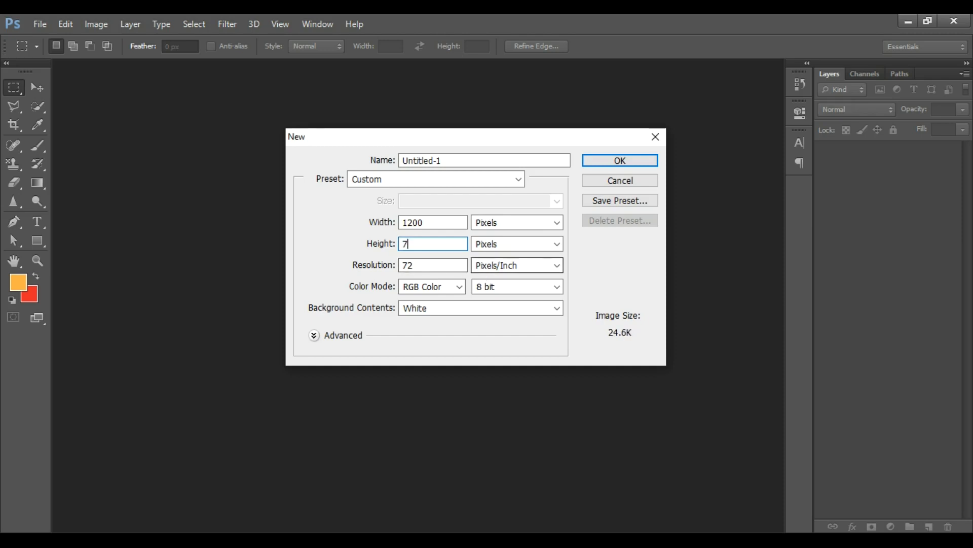
type("00")
key("Tab")
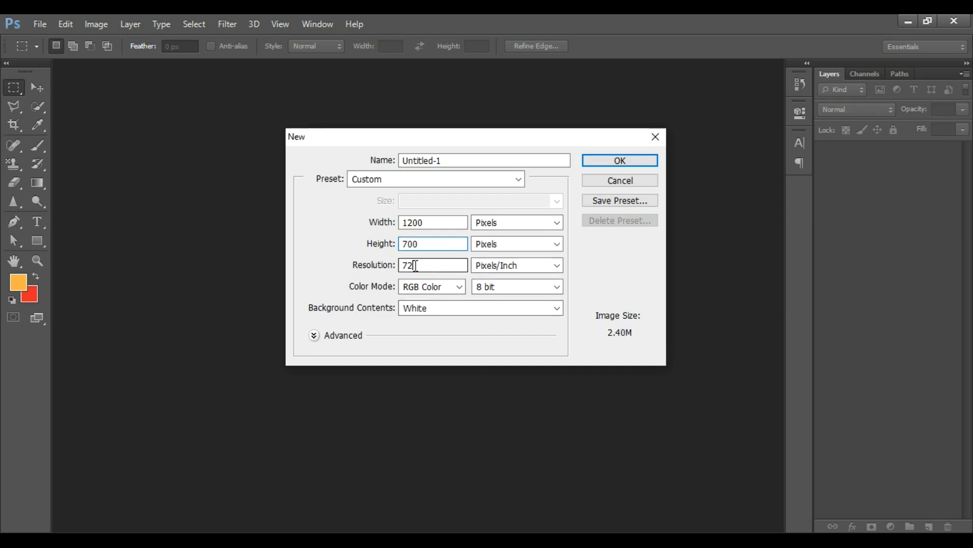
type("150")
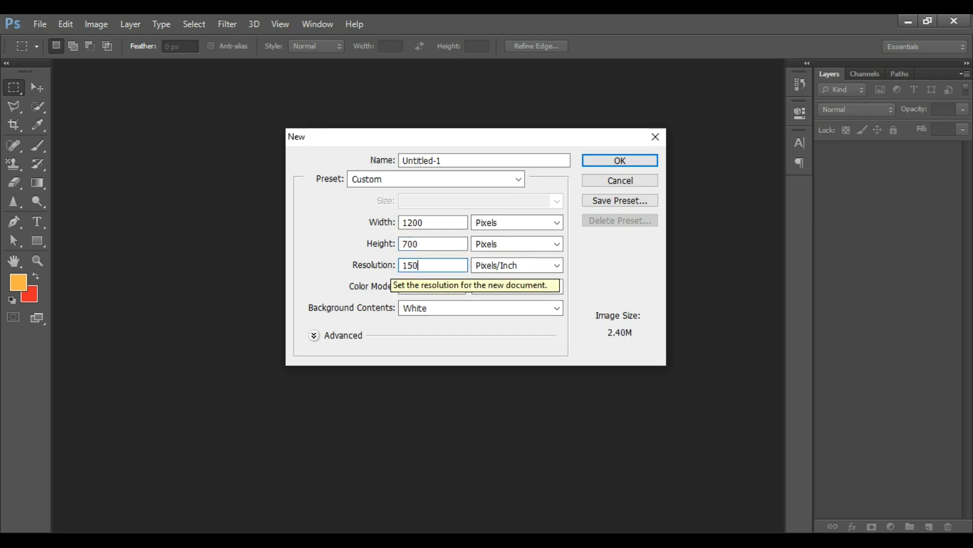
left_click(618, 160)
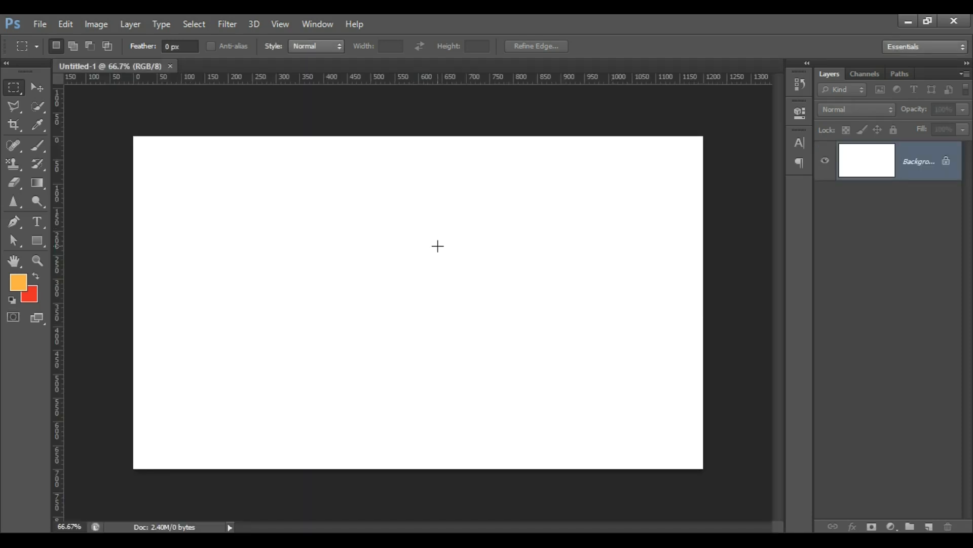
Draw a tall vertical rectangle shape about 80 by 411 px in the left half of the canvas.
left_click(32, 93)
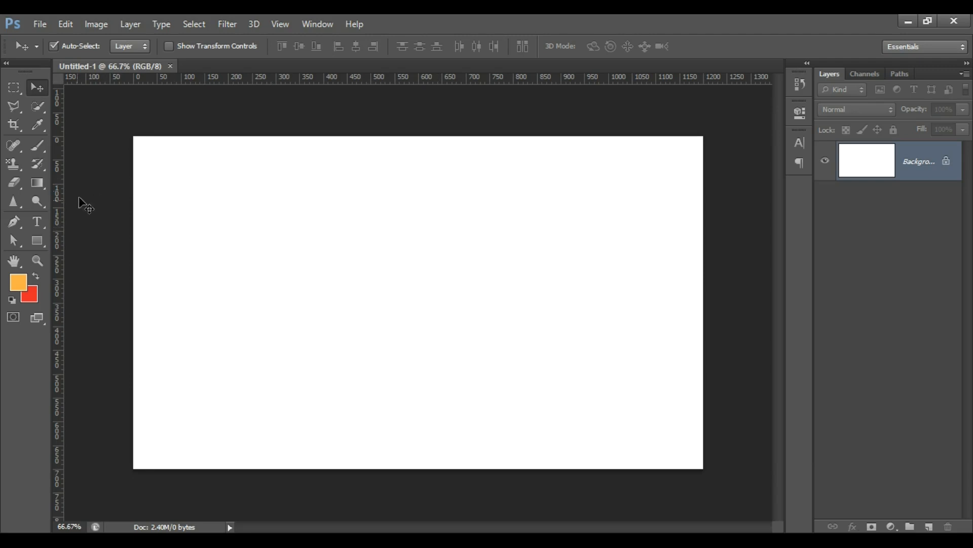
left_click(41, 242)
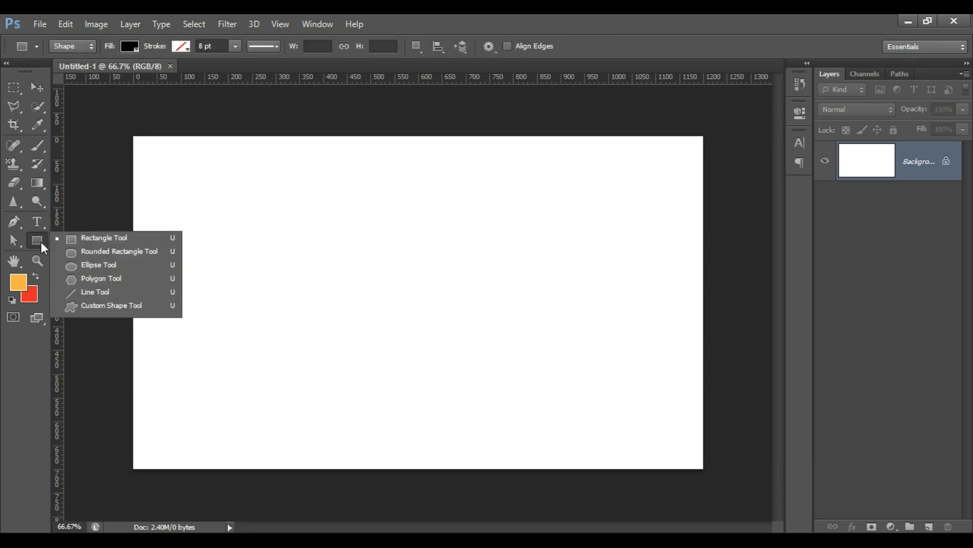
left_click(110, 236)
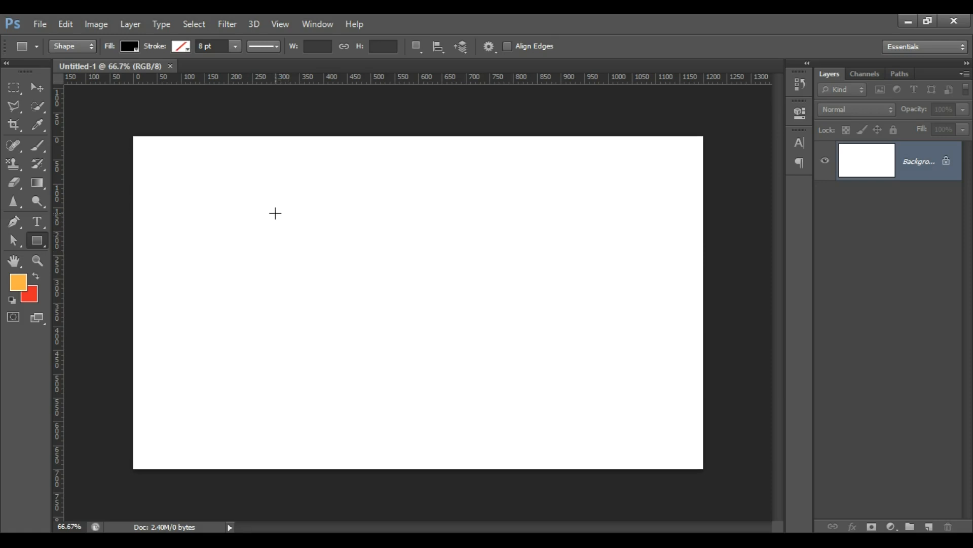
left_click_drag(276, 213, 311, 406)
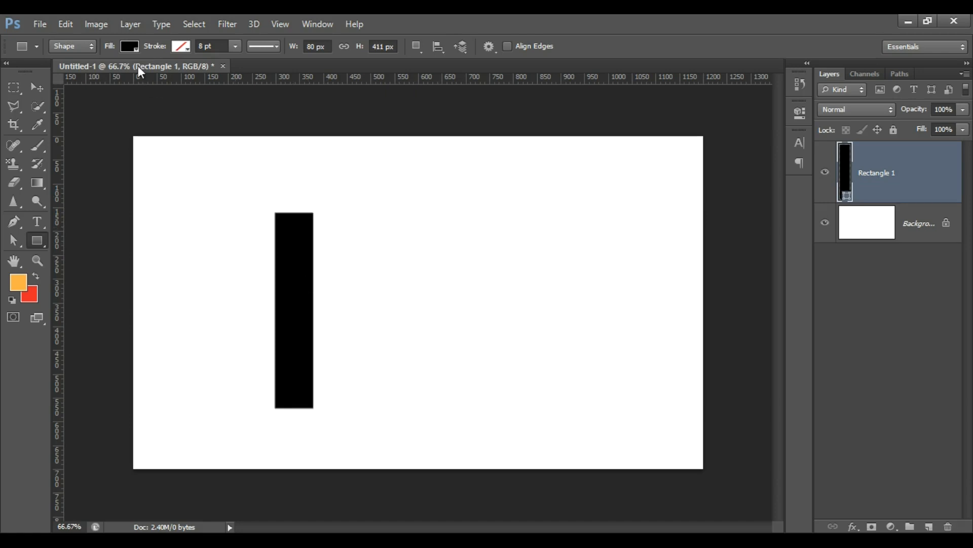
Set the rectangle shape's fill to no colour.
left_click(131, 48)
left_click(71, 74)
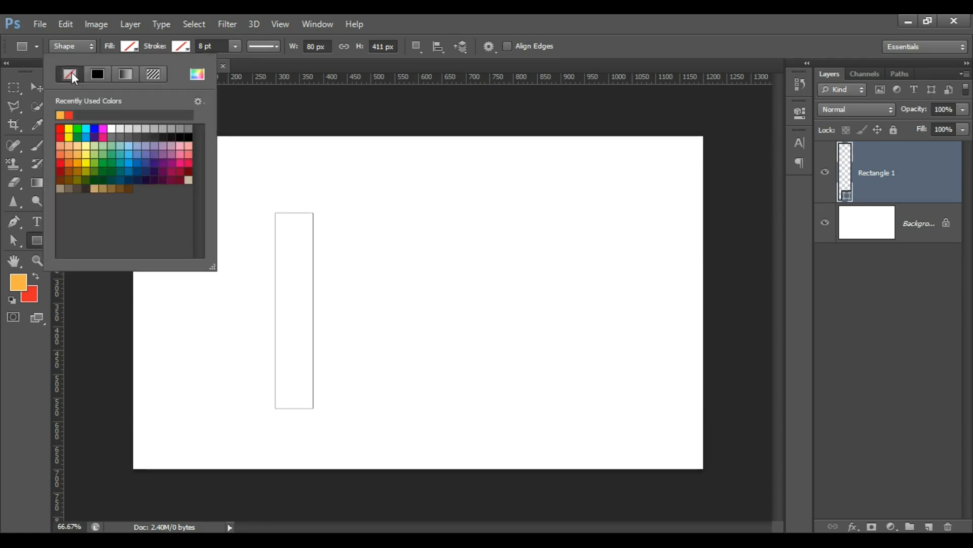
left_click(592, 47)
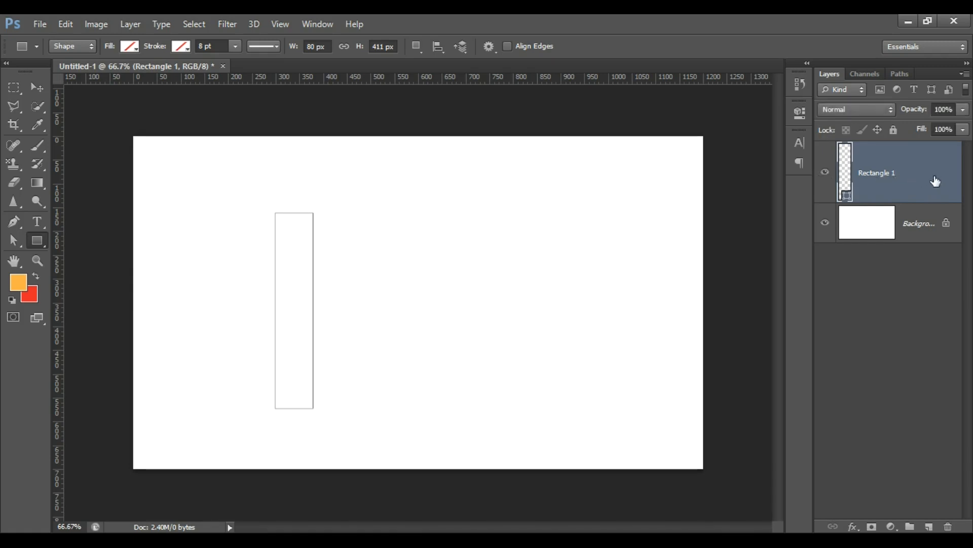
Add a Stroke layer style to the rectangle and set its colour to near-white fcf8f8.
key("h")
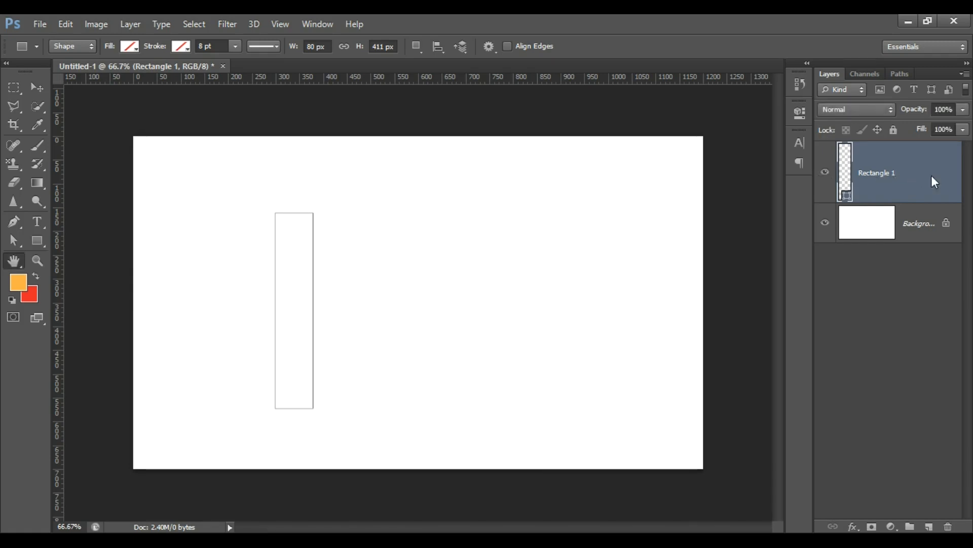
double_click(933, 180)
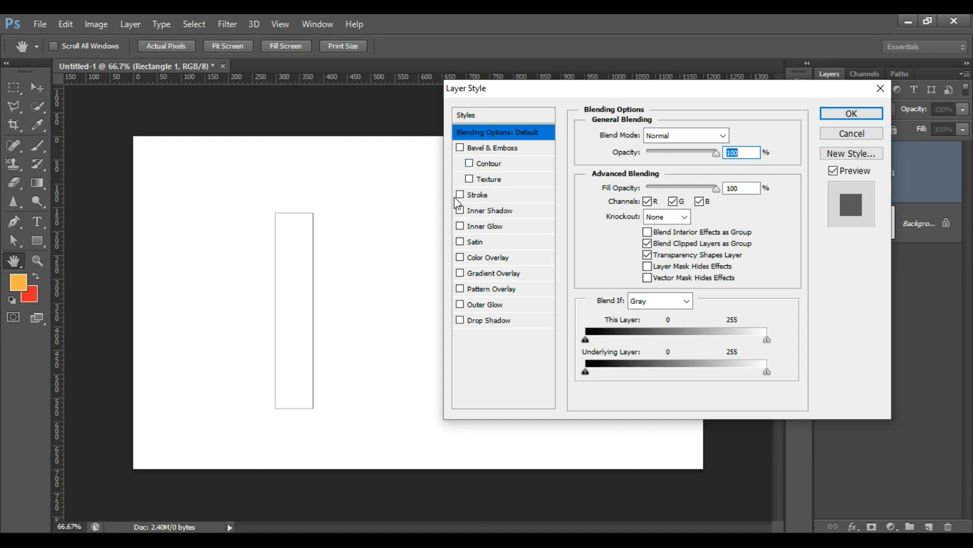
left_click(477, 199)
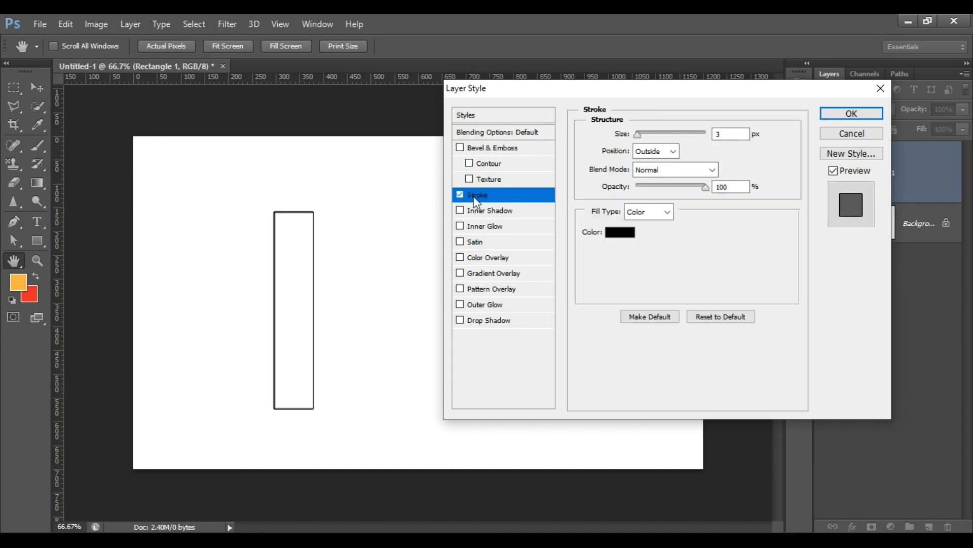
left_click(620, 241)
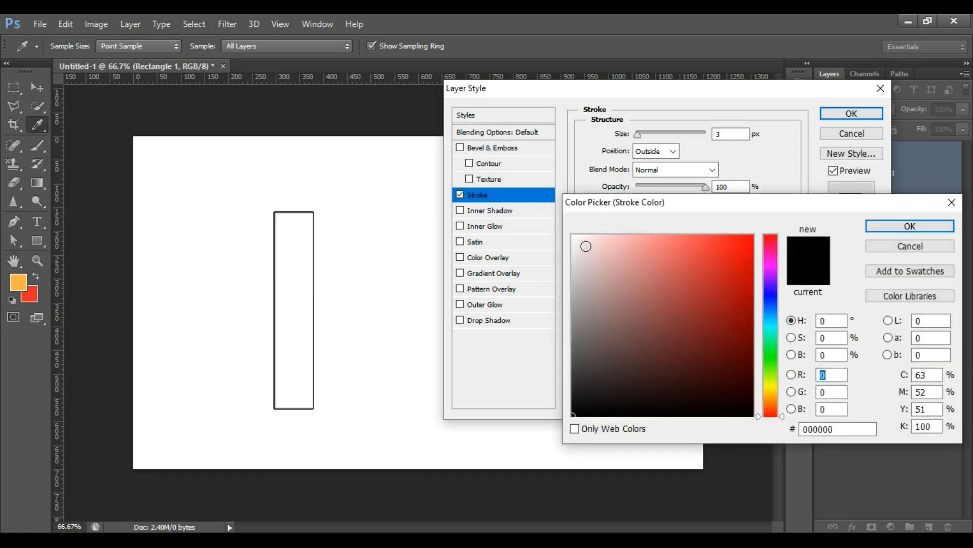
left_click_drag(583, 246, 575, 237)
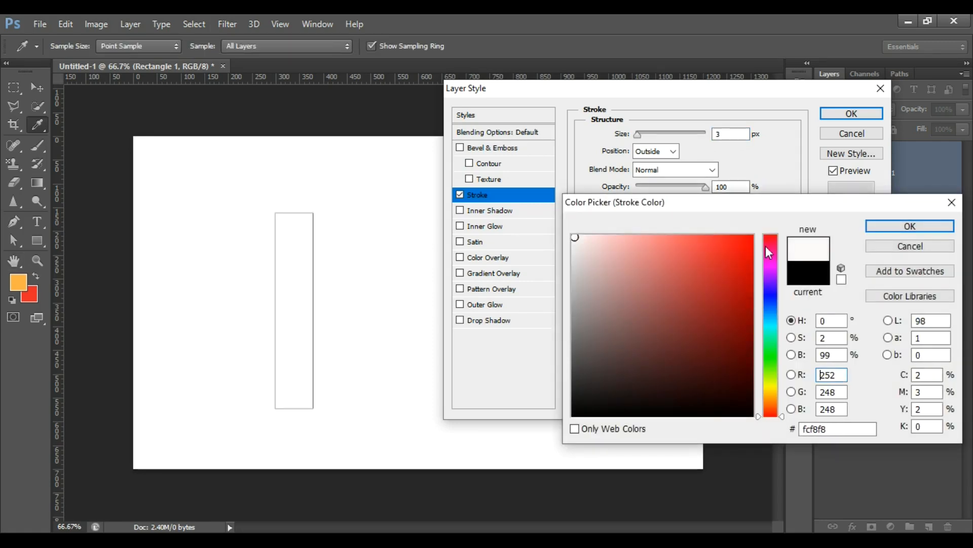
left_click(881, 228)
Add a Drop Shadow to the rectangle with angle 84°, distance 9 px and size 13 px, and apply the layer style.
left_click(482, 318)
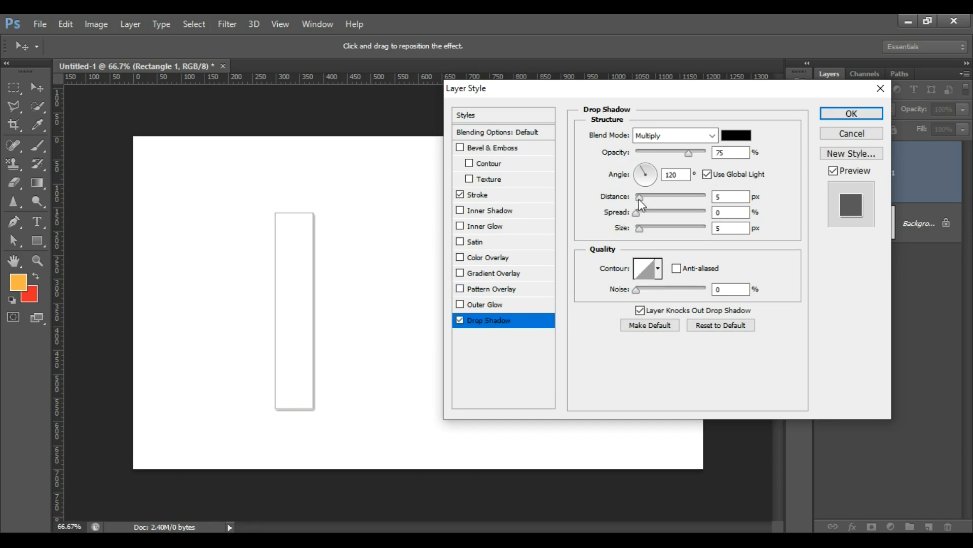
left_click_drag(639, 199, 647, 165)
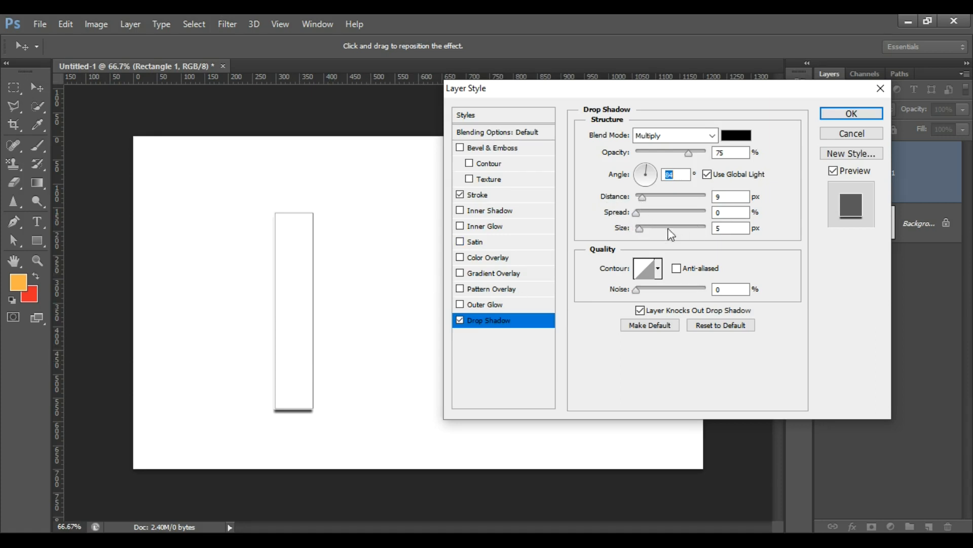
left_click_drag(641, 231, 646, 231)
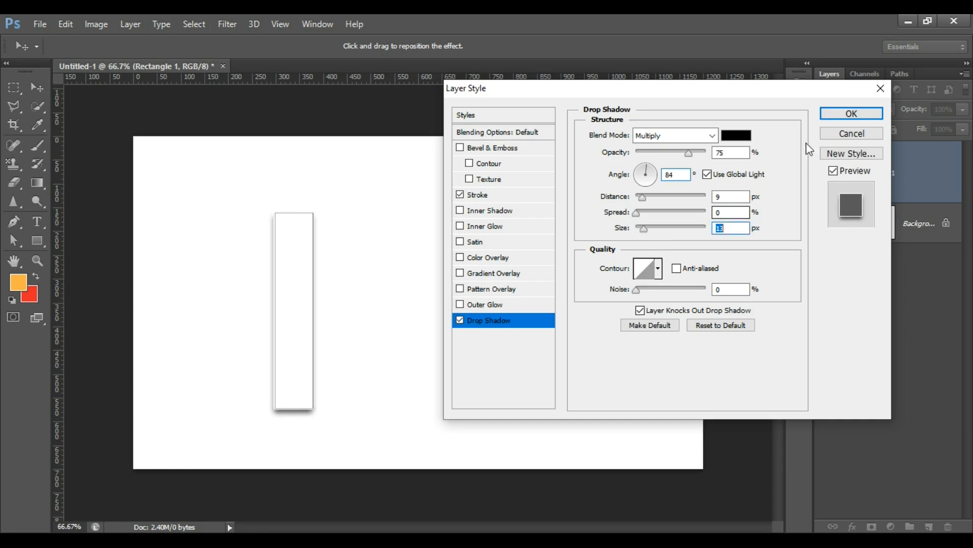
left_click(823, 115)
left_click(854, 376)
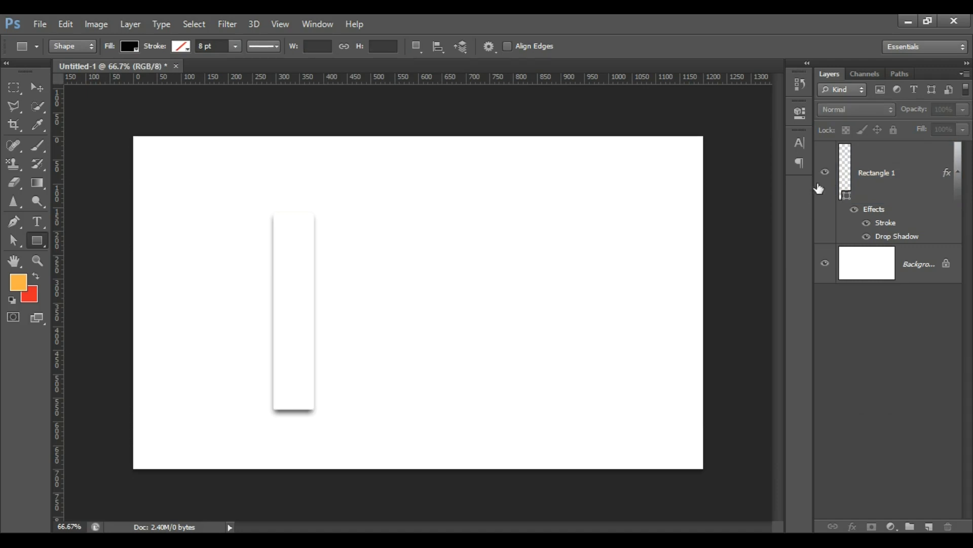
Toggle the rectangle layer's visibility off and on to examine the stroke and shadow effect.
left_click(826, 175)
left_click(825, 175)
left_click(825, 174)
left_click(825, 175)
left_click(825, 174)
left_click(825, 175)
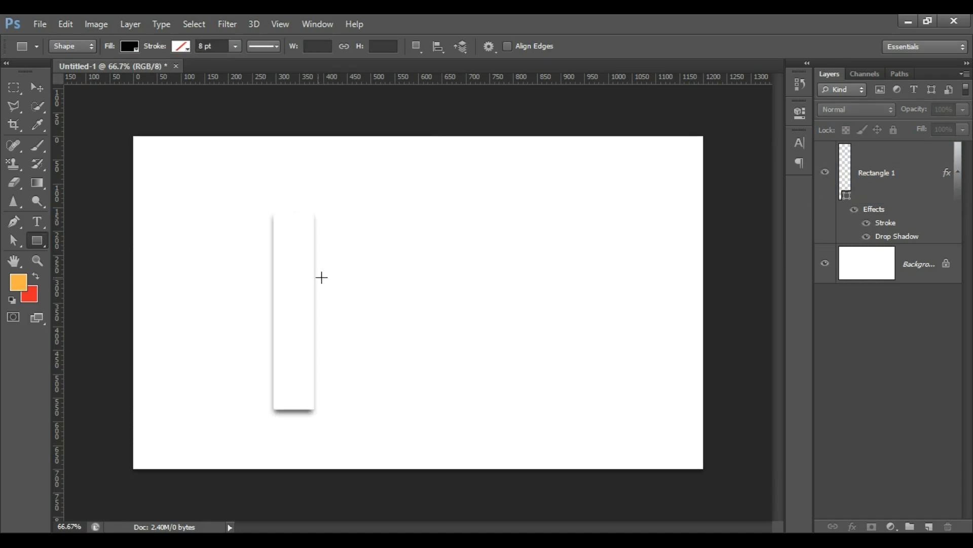
Fill the rectangle shape with a solid medium green.
left_click(906, 185)
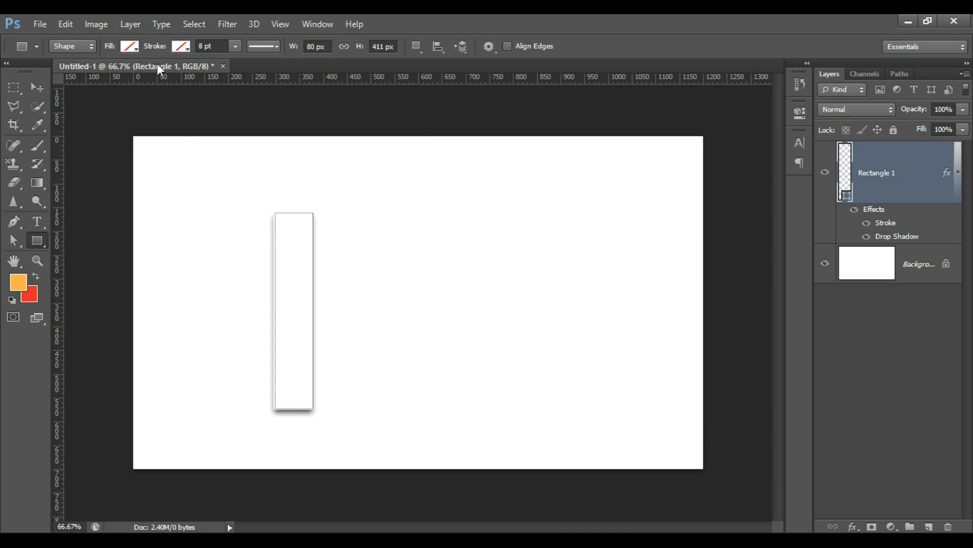
left_click(131, 46)
left_click(112, 161)
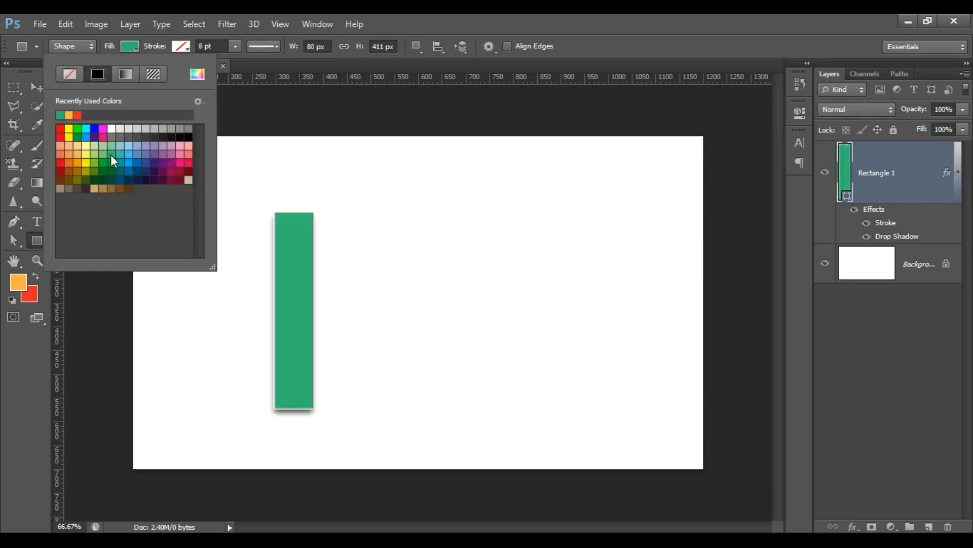
left_click(657, 28)
left_click(950, 460)
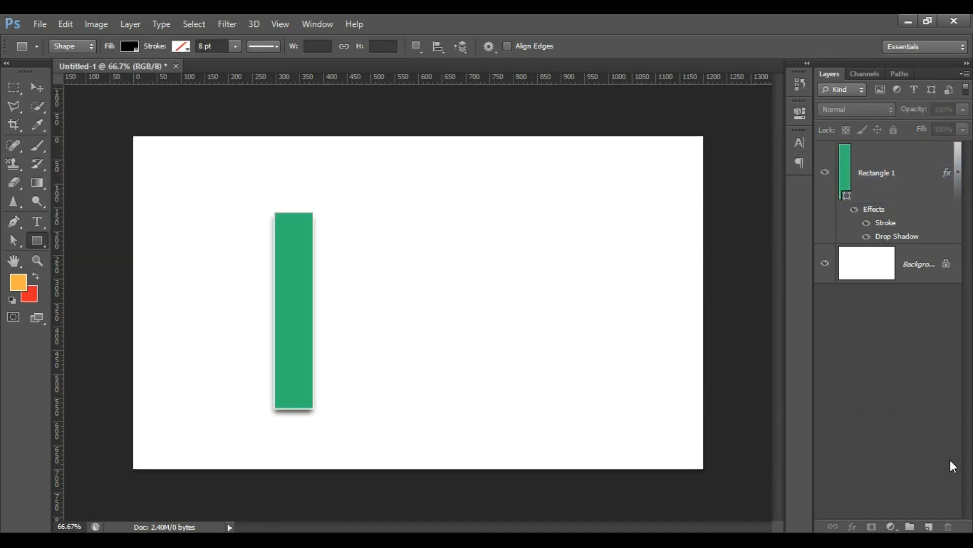
Duplicate the green rectangle, placing the copy slightly to the right of and above the original so that they overlap.
left_click(890, 175)
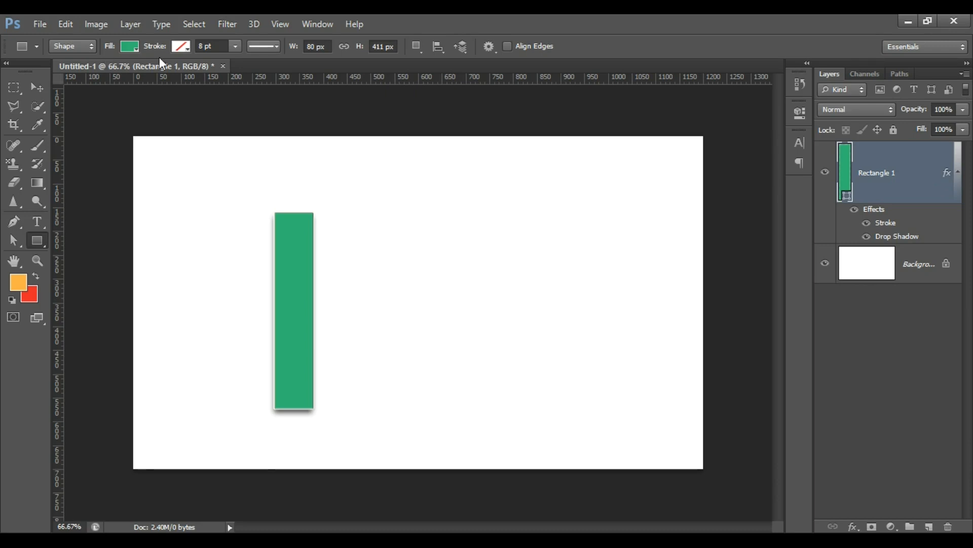
left_click(37, 86)
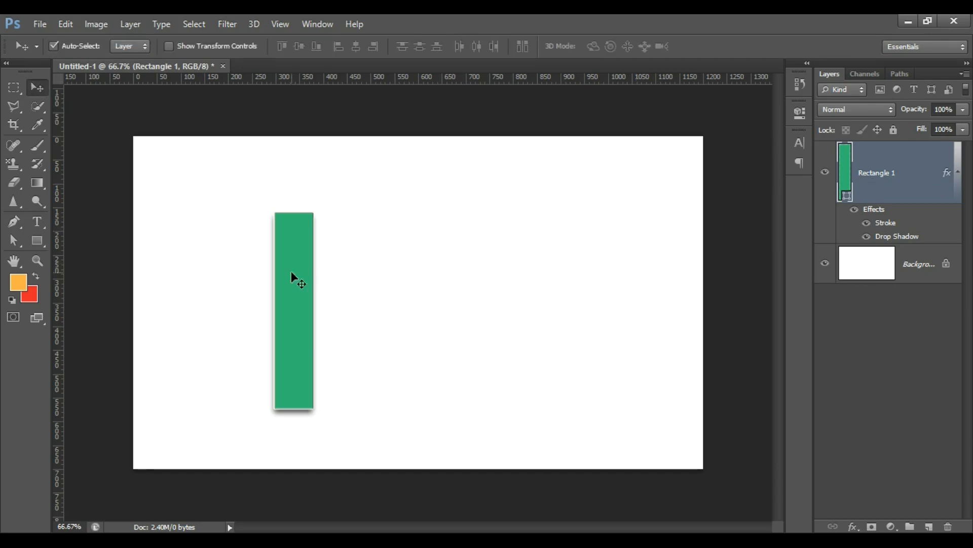
left_click_drag(292, 272, 323, 257)
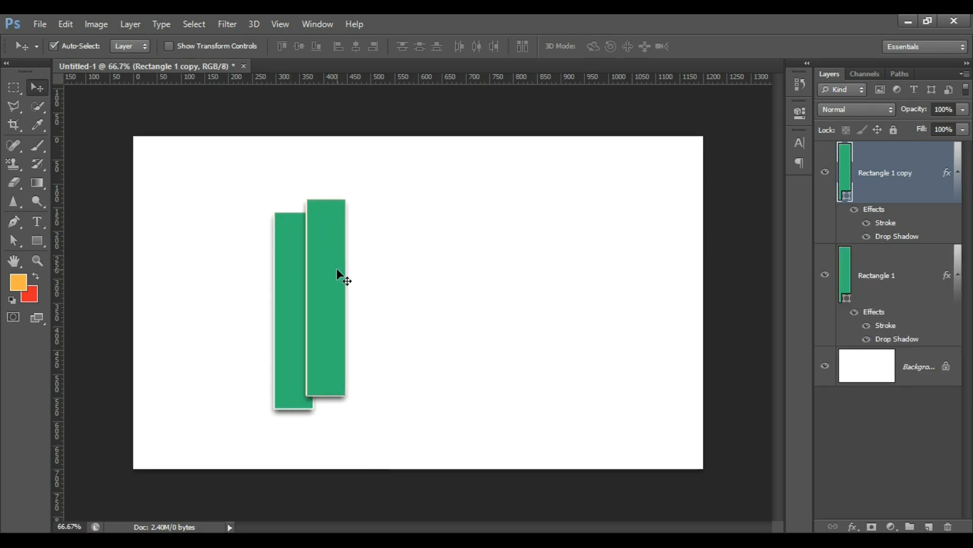
Rotate the rectangle copy 3.85° clockwise and lower it so that it sits slightly below the original.
key("ctrl+t")
scroll(382, 218, "up", 2)
left_click_drag(352, 179, 318, 228)
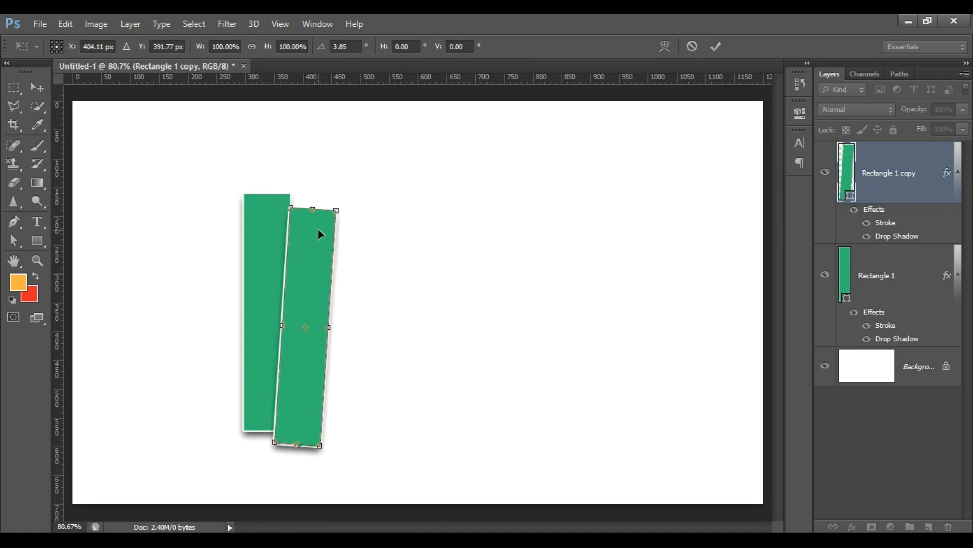
left_click(717, 46)
Rotate the original rectangle slightly clockwise to lean parallel to its copy.
left_click(877, 276)
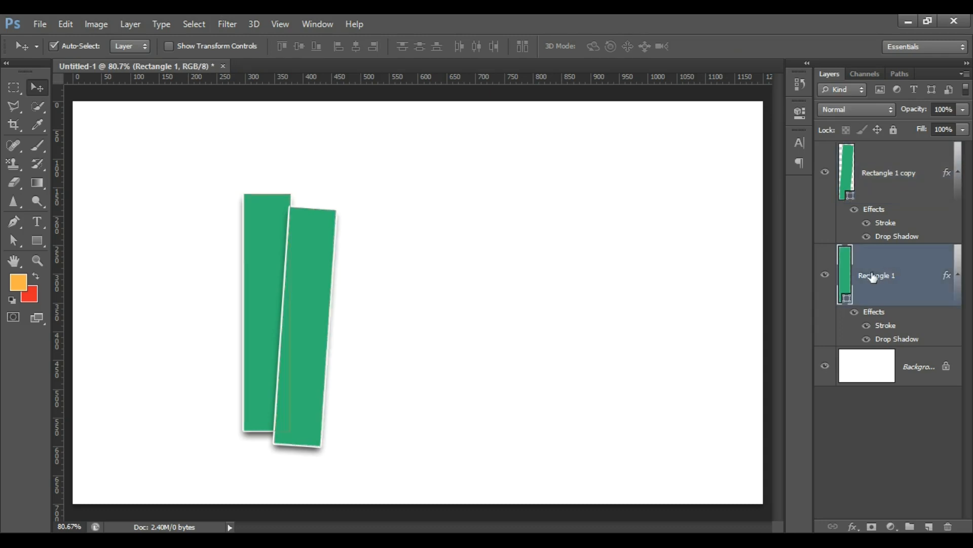
key("ctrl+t")
left_click_drag(354, 189, 361, 196)
left_click(716, 47)
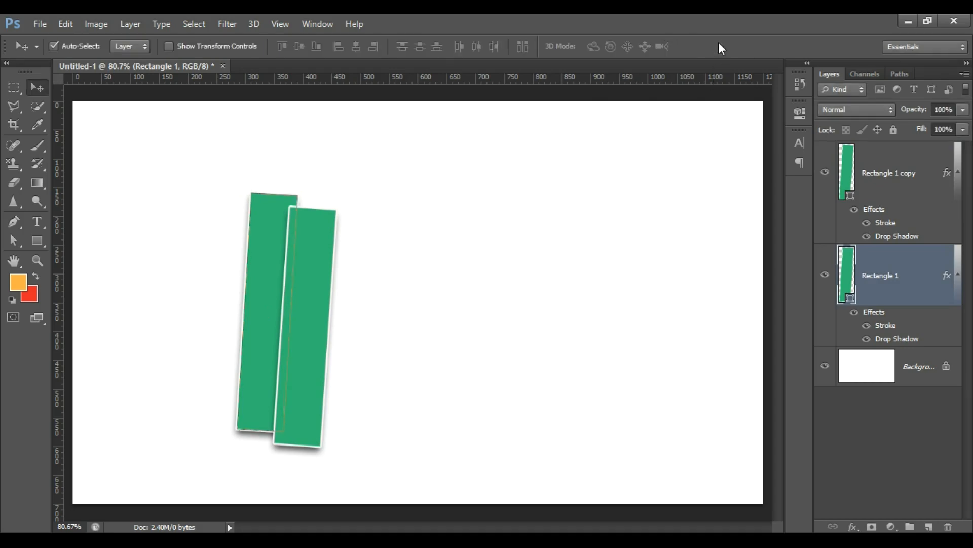
Nudge the original rectangle slightly left to reduce its overlap with the copy.
key("Left")
key("Left")
key("Left")
key("Left")
key("Left")
key("Left")
key("Left")
key("Left")
key("Left")
key("Left")
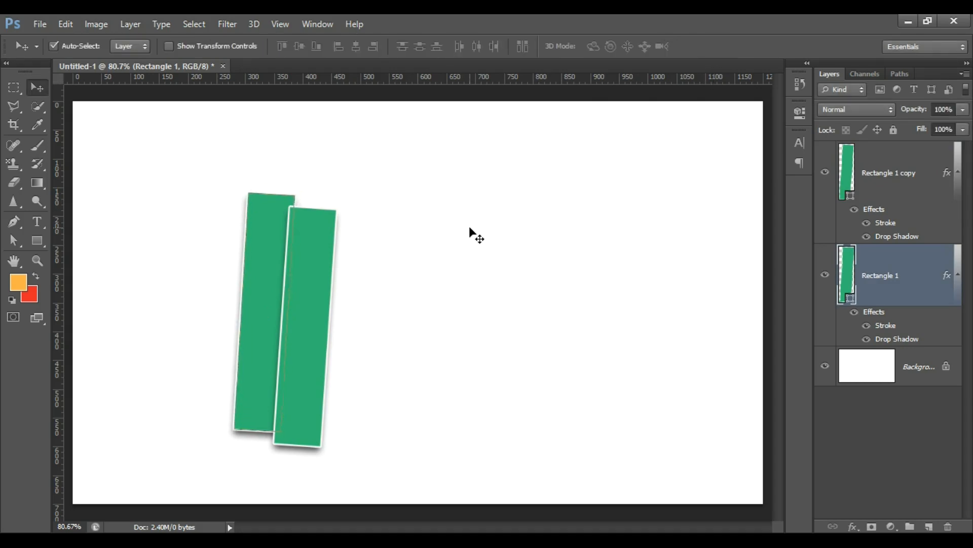
key("Left")
key("Left")
key("Left")
Nudge the rectangle copy slightly left and down against the original, and deselect it.
left_click(897, 190)
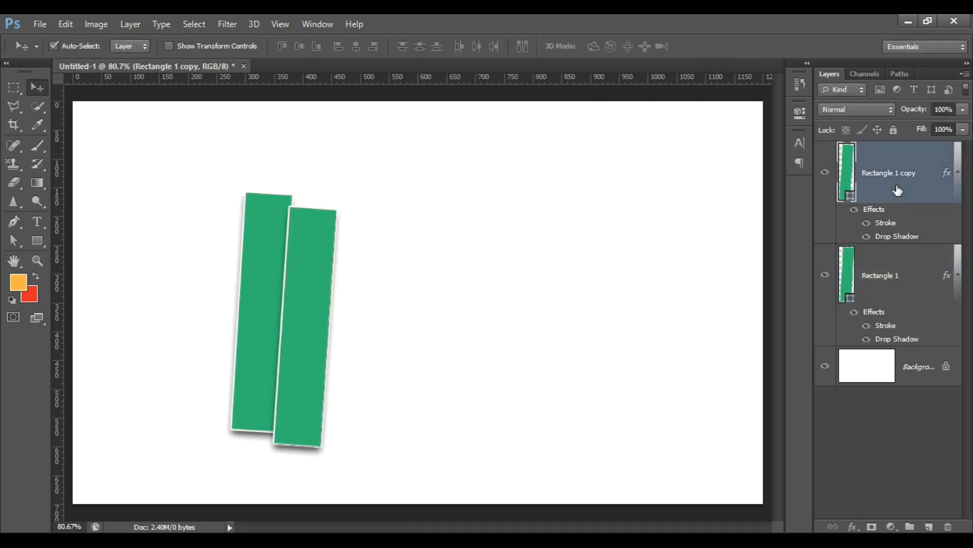
key("Down")
key("Down")
key("Down")
key("Left")
key("Left")
key("Left")
key("Left")
key("Left")
key("Left")
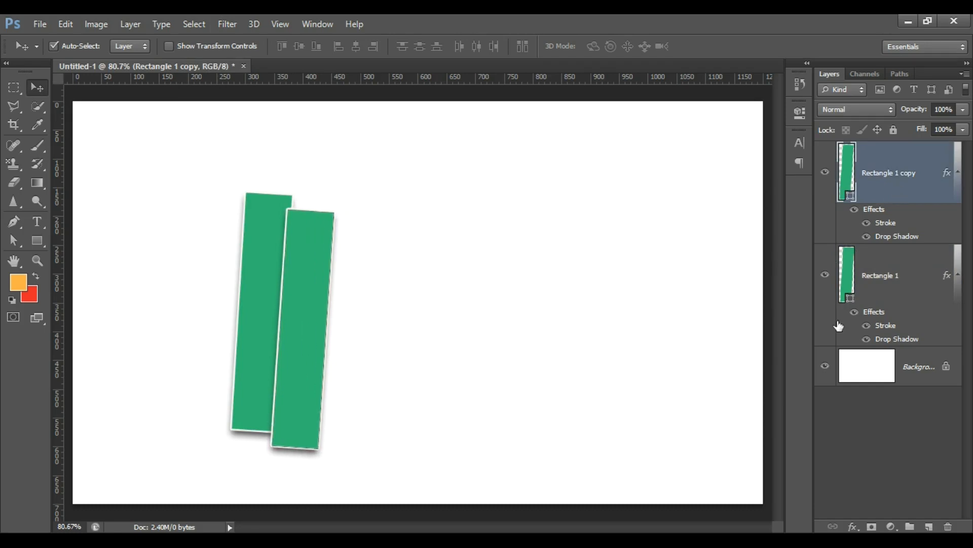
key("Up")
left_click(843, 467)
Duplicate the rectangle copy three times to the right, alternating higher and lower, to form a row of five overlapping strips.
scroll(274, 279, "down", 3)
scroll(299, 288, "up", 3)
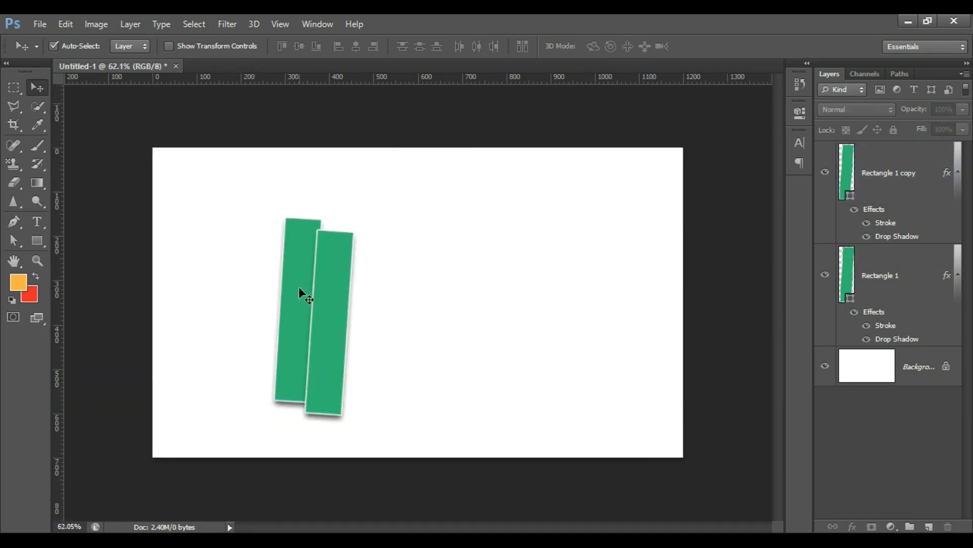
left_click(888, 162)
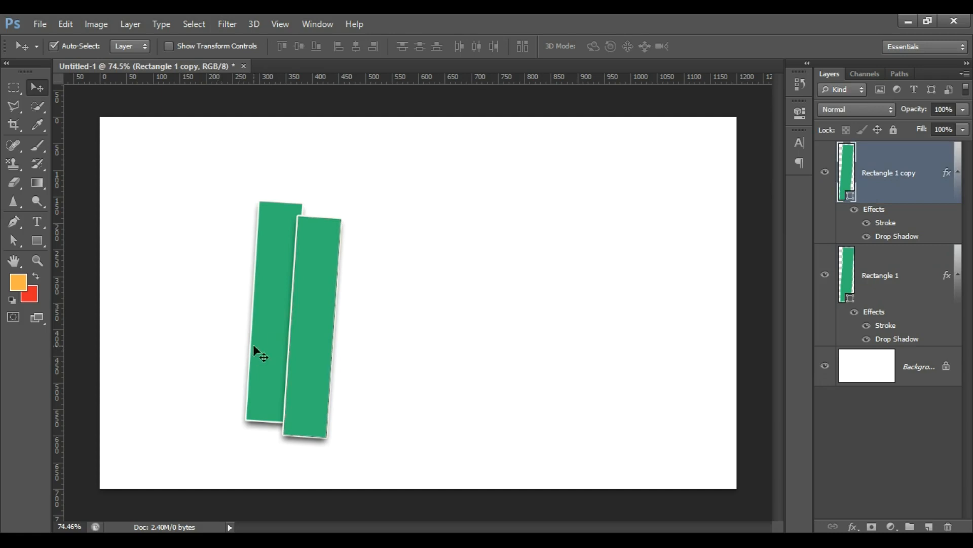
left_click_drag(323, 284, 425, 248)
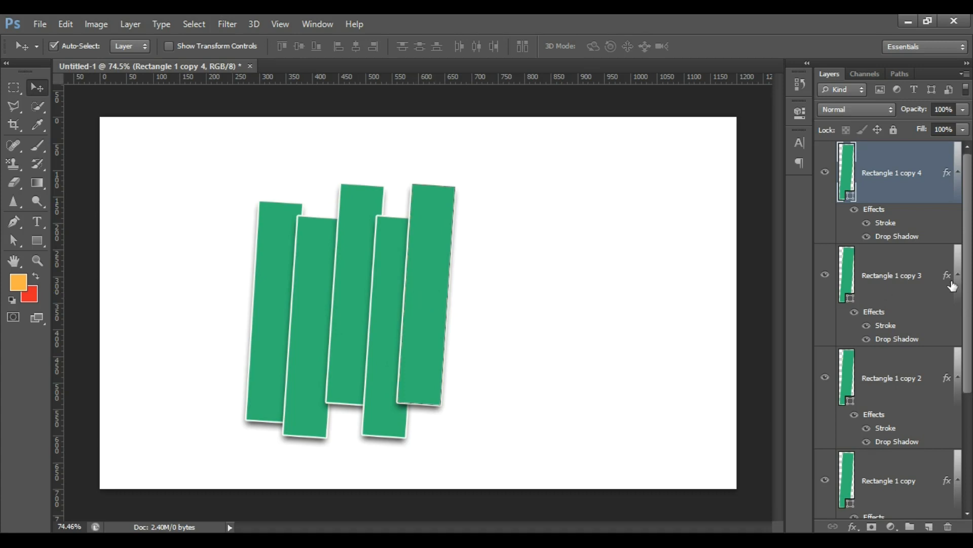
Select all five rectangle layers together and move the strips right and slightly up, closer to the canvas centre.
scroll(923, 255, "down", 3)
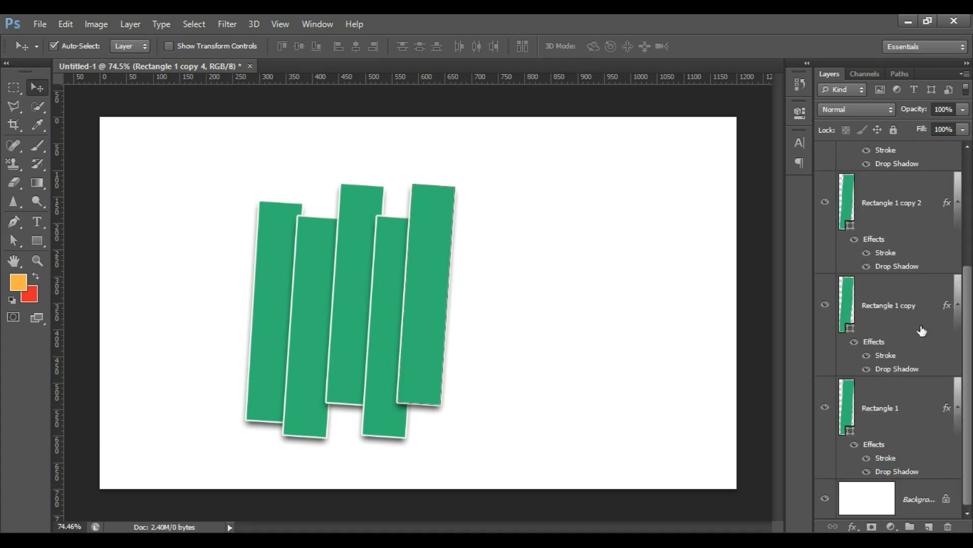
scroll(921, 415, "up", 3)
scroll(921, 436, "down", 3)
left_click(910, 426)
scroll(908, 423, "up", 3)
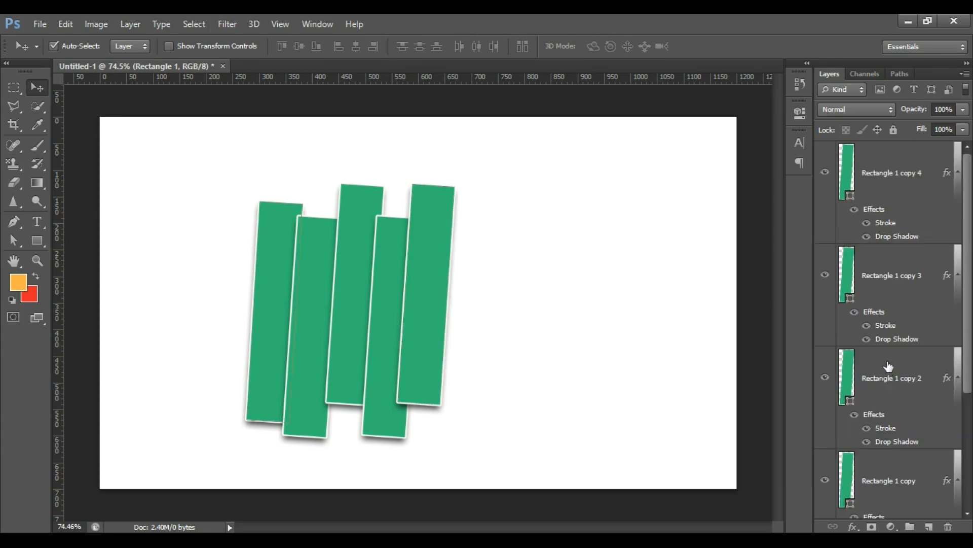
left_click(911, 179, "shift")
left_click_drag(439, 257, 482, 243)
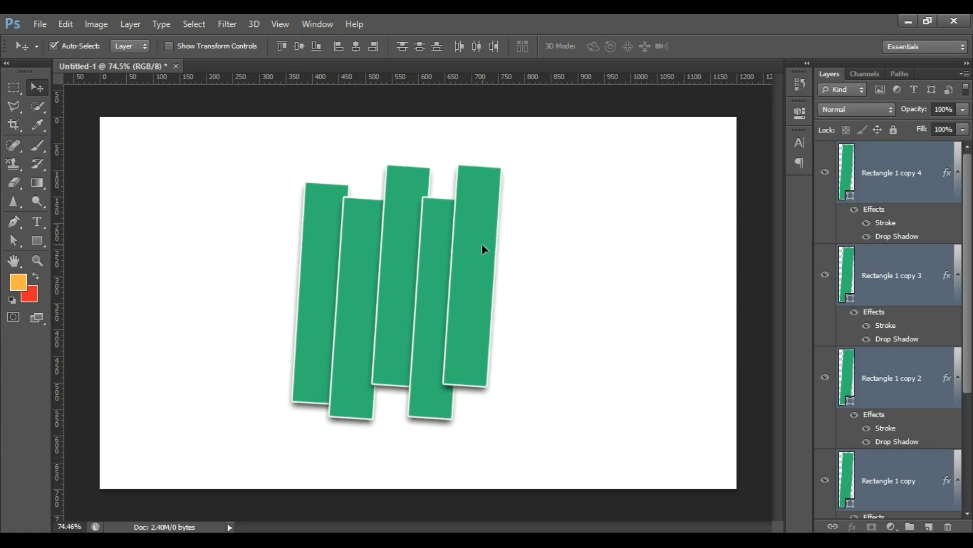
Enlarge the five selected strips to about 117% around their centre.
key("ctrl+t")
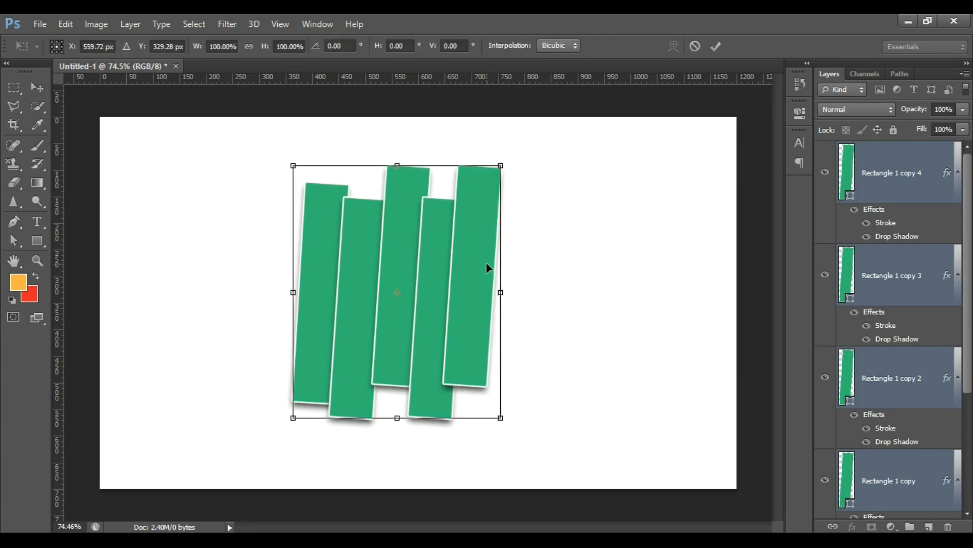
left_click_drag(502, 167, 523, 147)
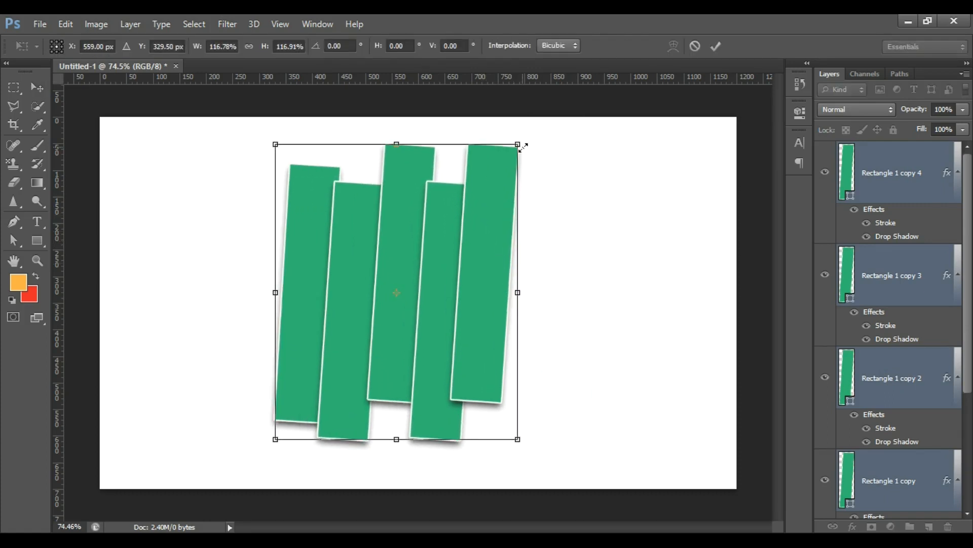
left_click(717, 45)
Select the layer of the second strip from the left, hiding and reshowing it to check the match.
scroll(357, 331, "up", 2)
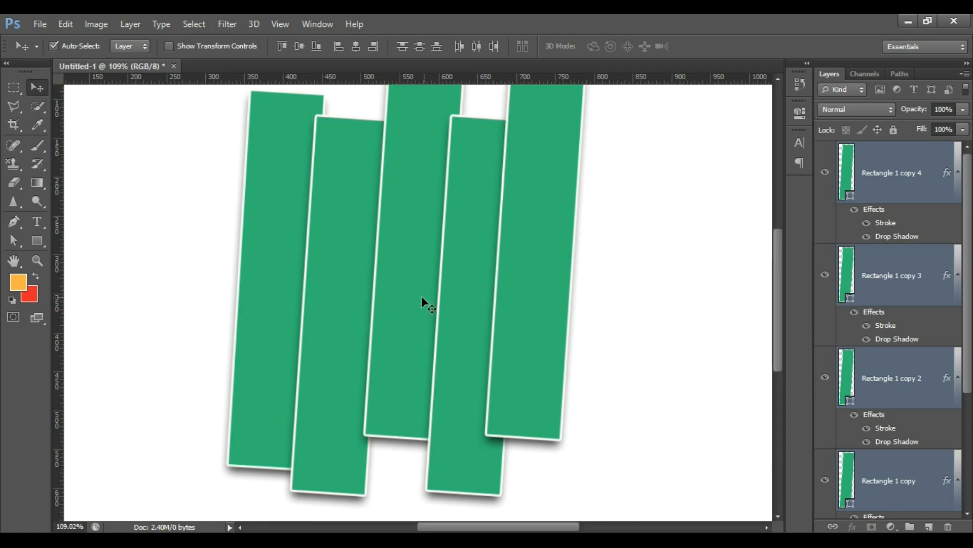
left_click(449, 297)
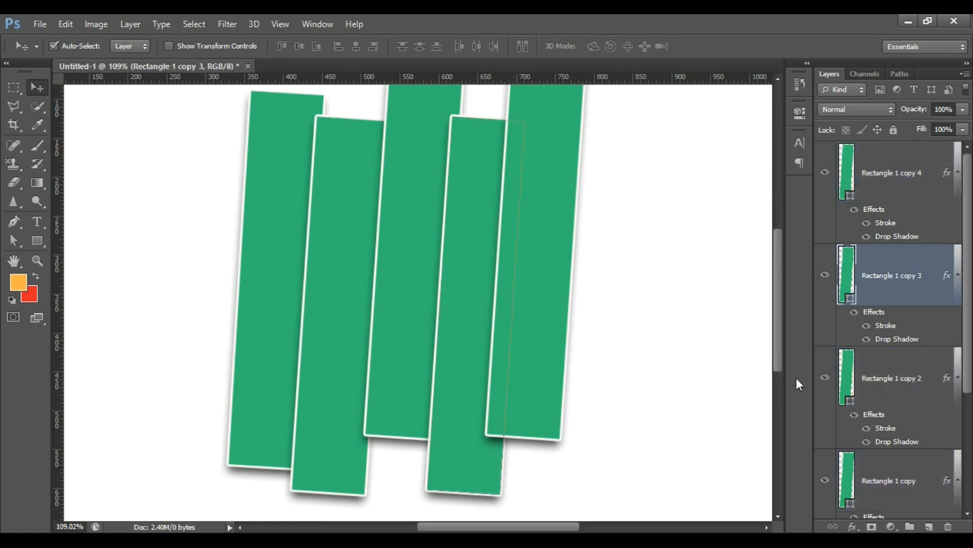
scroll(918, 403, "down", 3)
left_click(905, 295)
left_click(825, 307)
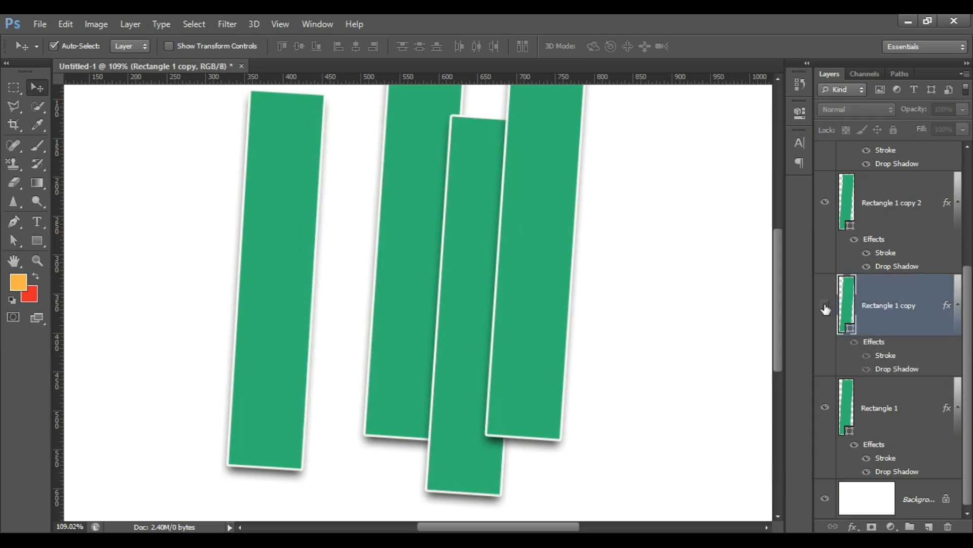
left_click(825, 306)
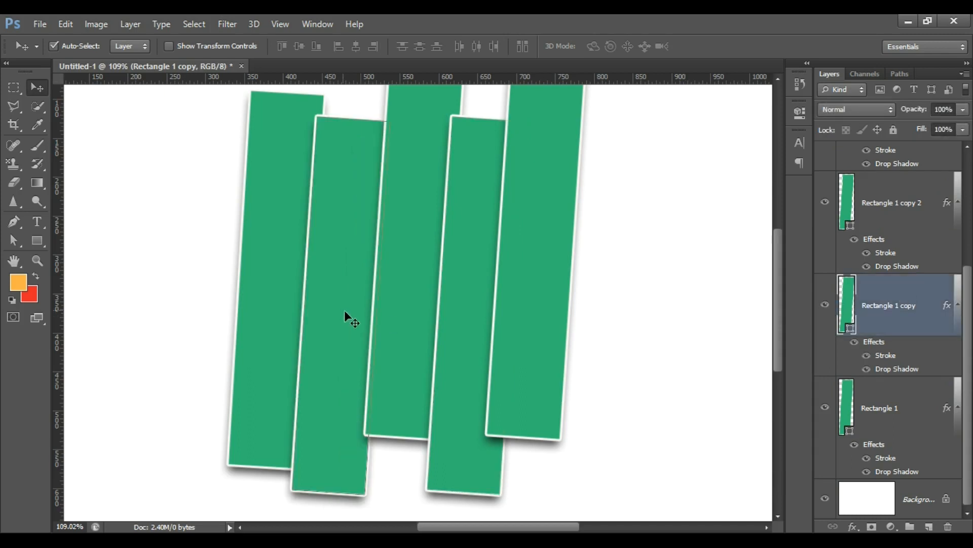
Turn off global light for the second strip's drop shadow and set its angle to 27°, distance to 9 px and size to 9 px.
double_click(895, 370)
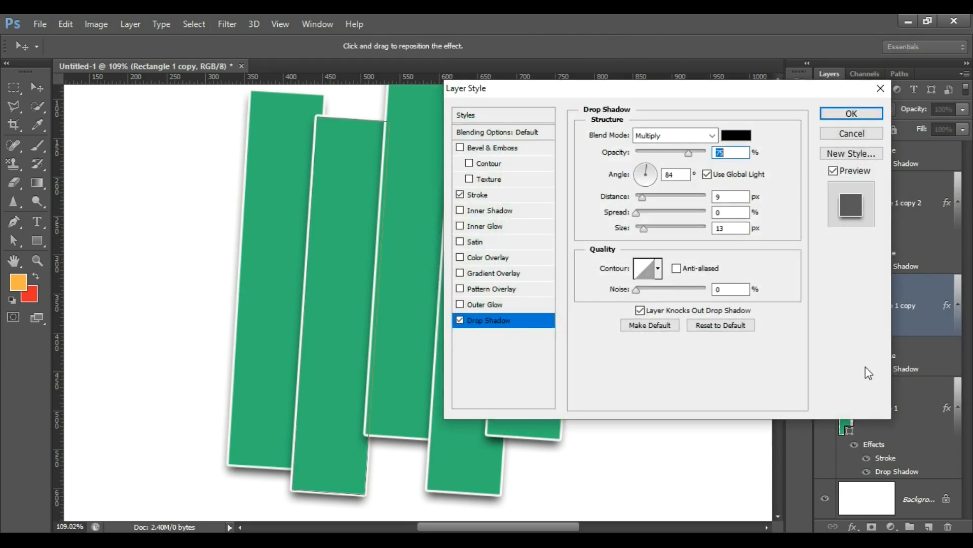
mouse_move(647, 204)
left_mouse_down()
mouse_move(658, 206)
mouse_move(650, 207)
left_mouse_up()
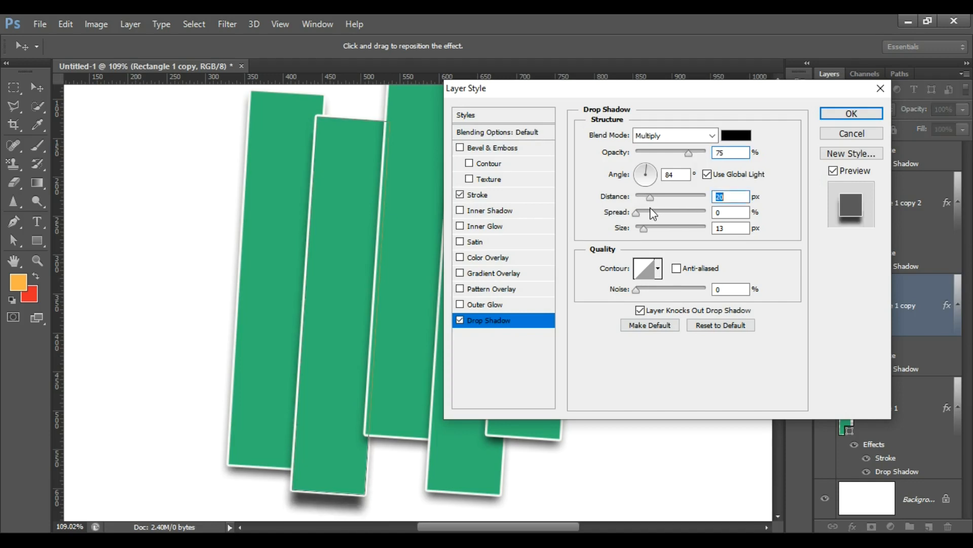
left_click(707, 175)
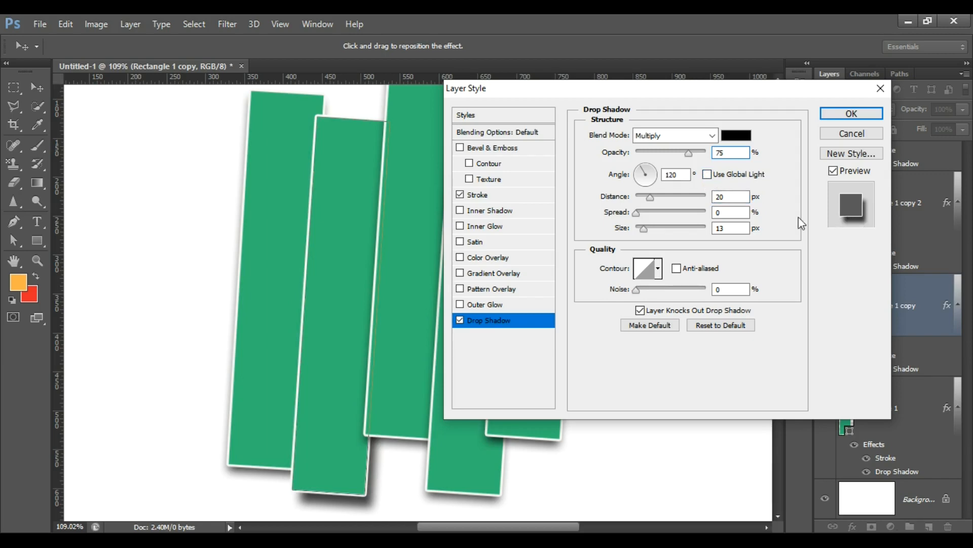
left_click(653, 167)
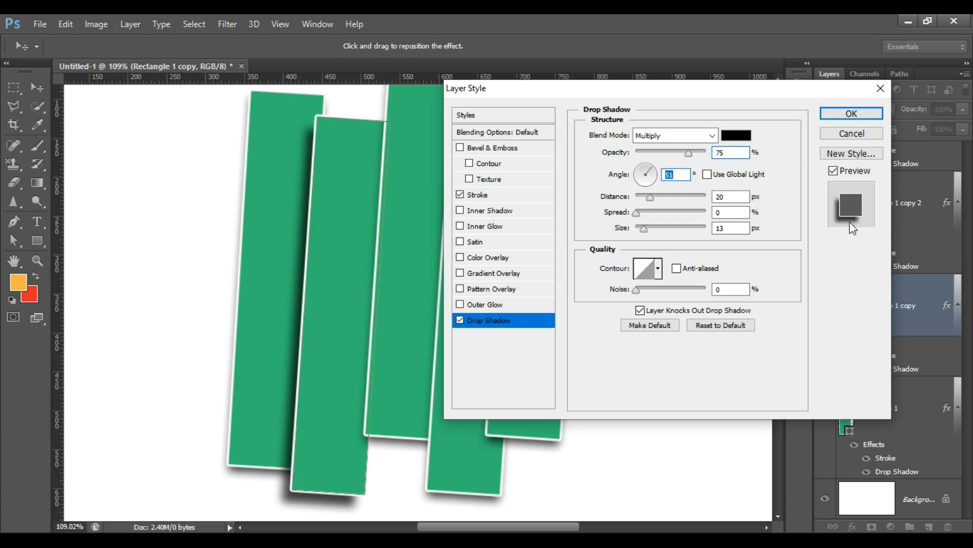
left_click(653, 173)
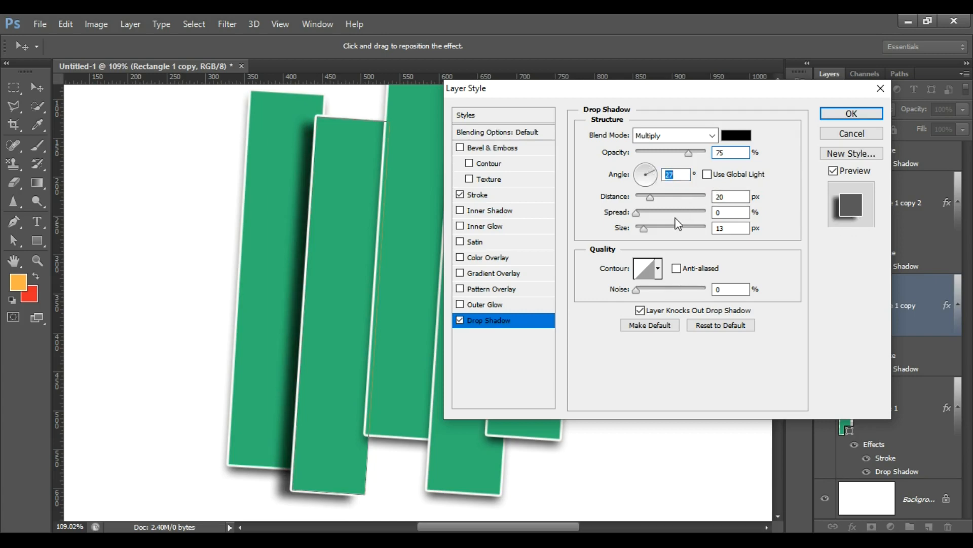
left_click_drag(650, 196, 643, 199)
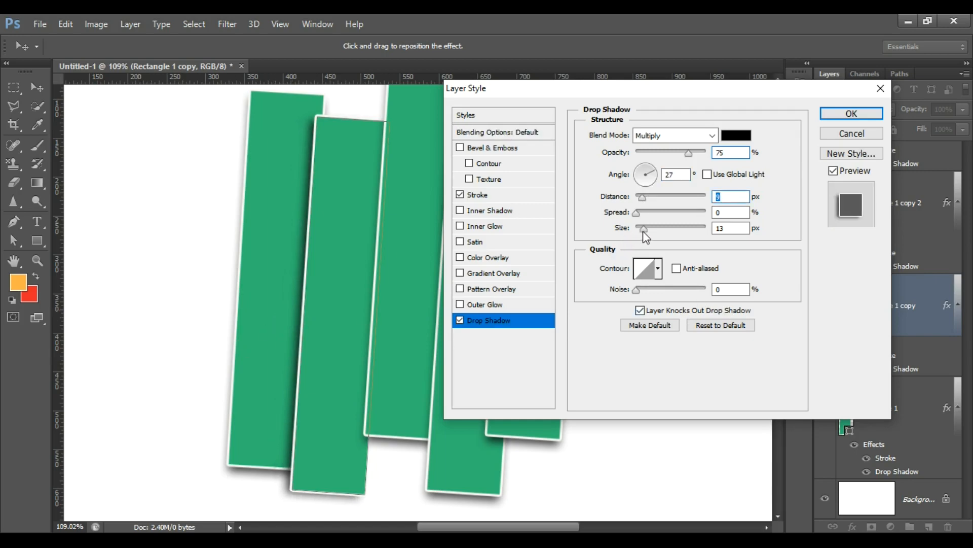
left_click_drag(644, 232, 643, 231)
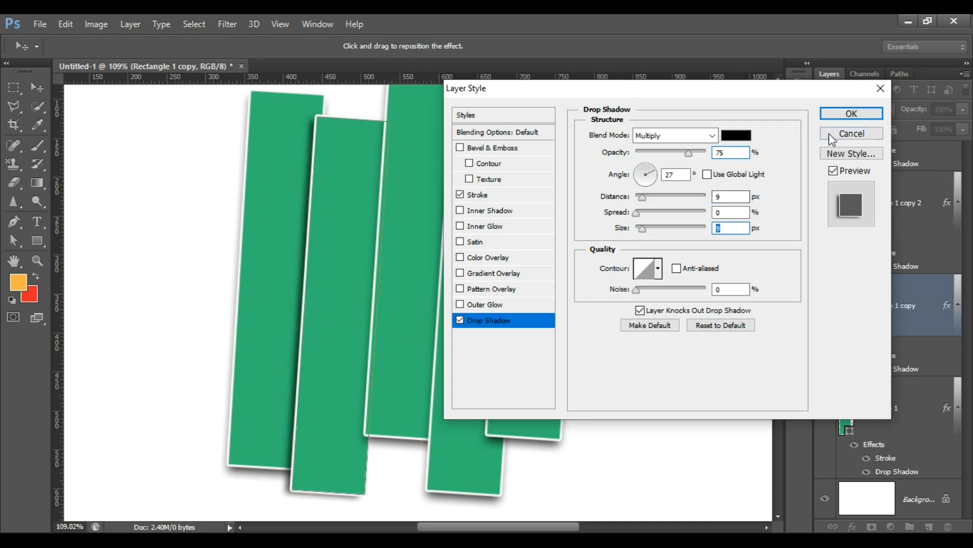
left_click(835, 114)
Nudge the second strip slightly right and up.
key("Right")
key("Right")
key("Right")
key("Right")
key("Right")
key("Right")
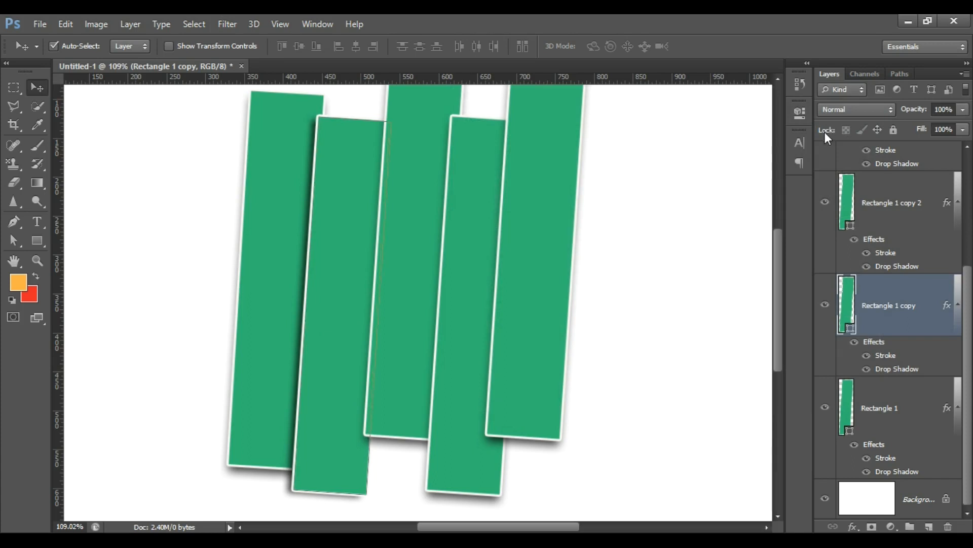
key("Up")
key("Up")
key("Right")
key("Right")
key("Right")
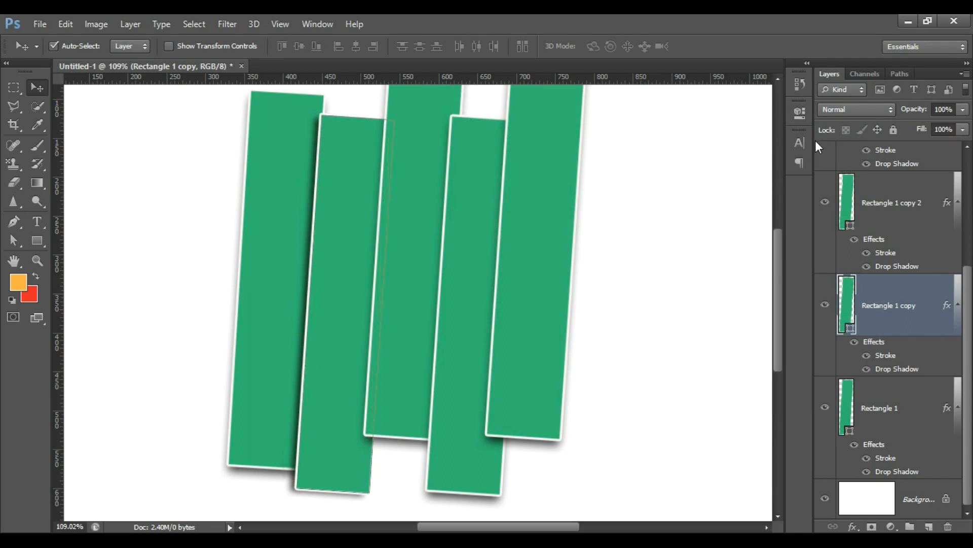
key("Up")
key("Up")
key("Up")
key("Down")
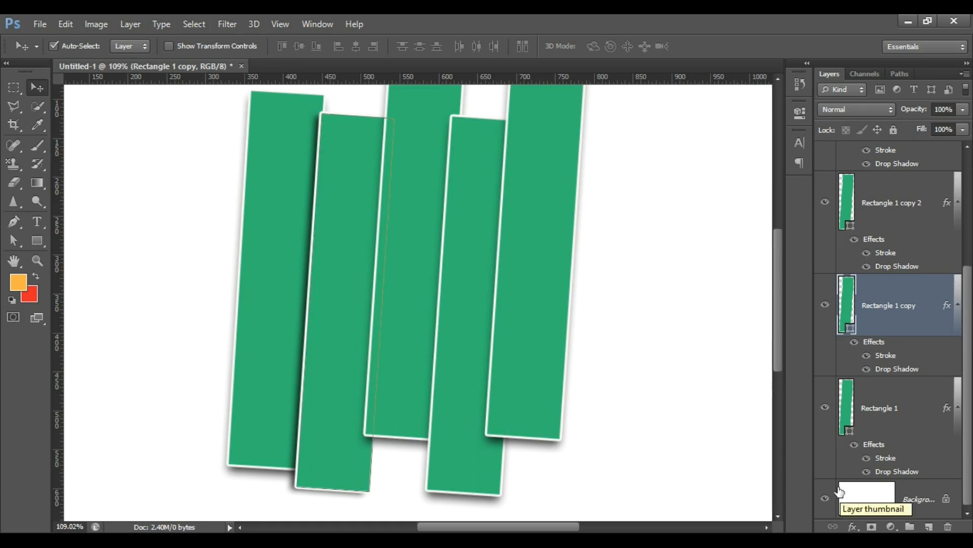
Select the third strip, Rectangle 1 copy 2, and nudge it slightly up.
left_click(920, 233)
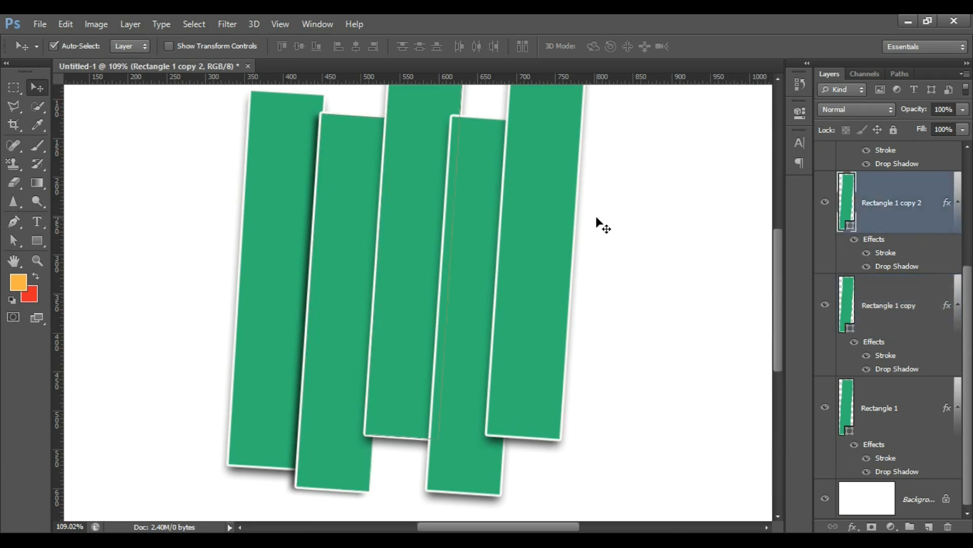
key("Up")
key("Up")
key("Up")
key("Up")
key("Up")
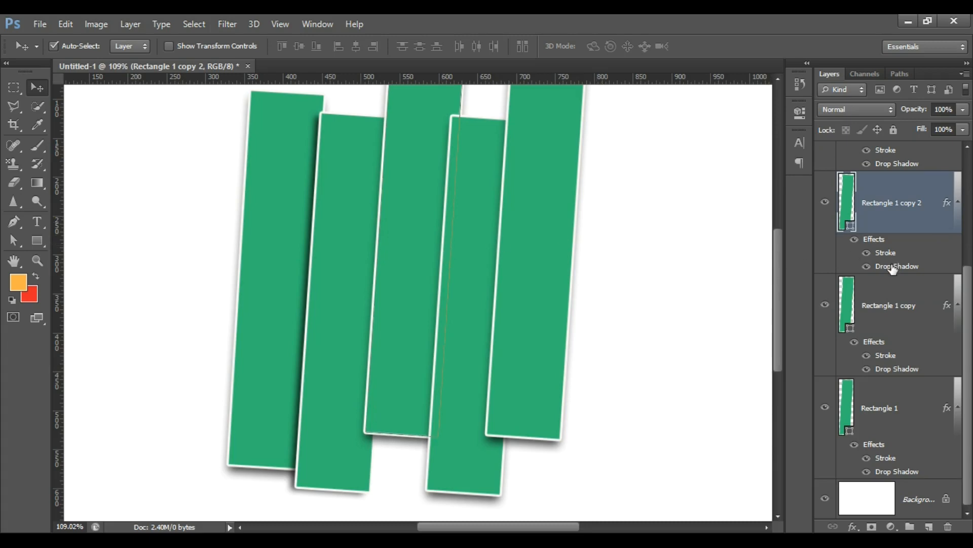
Turn off global light for the third strip's drop shadow, setting its angle to 61° and distance to 17 px.
double_click(893, 266)
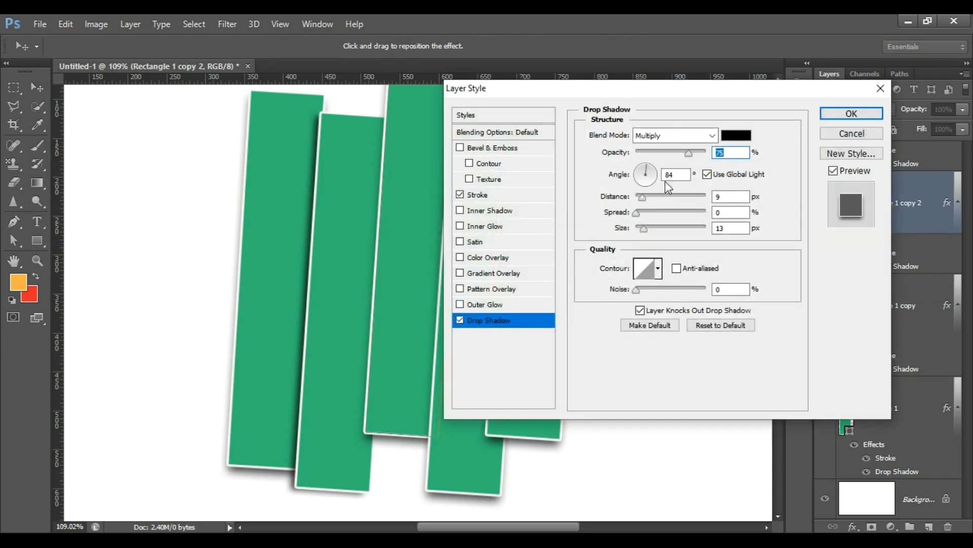
left_click(707, 174)
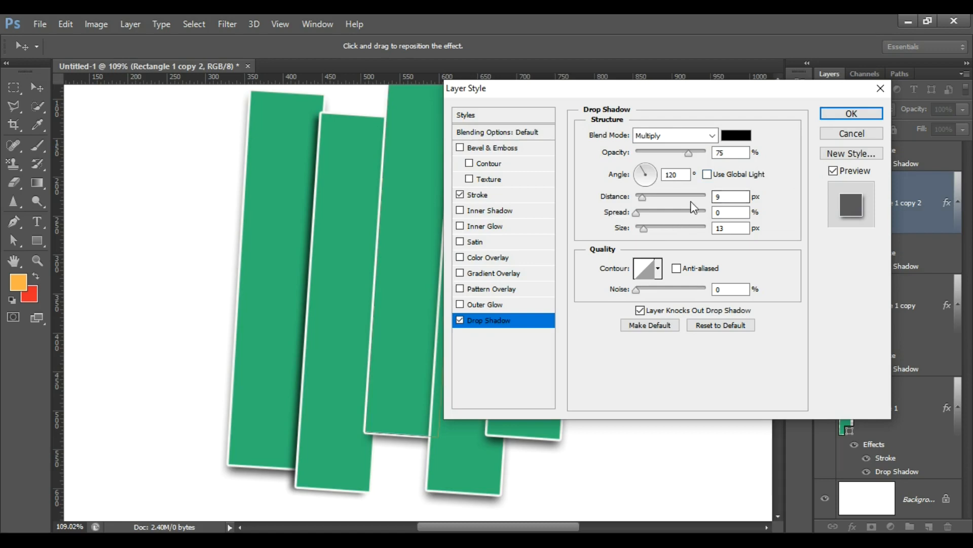
left_click(649, 169)
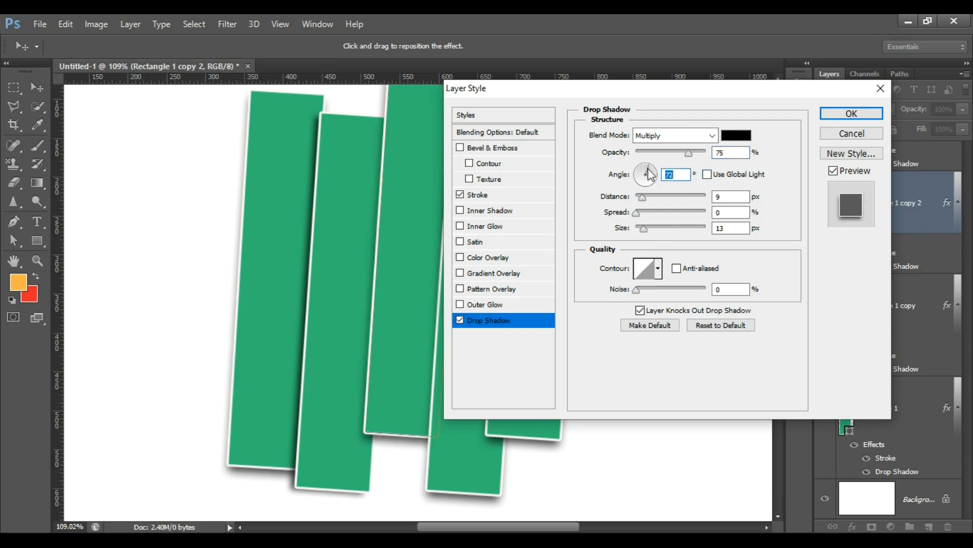
left_click(649, 198)
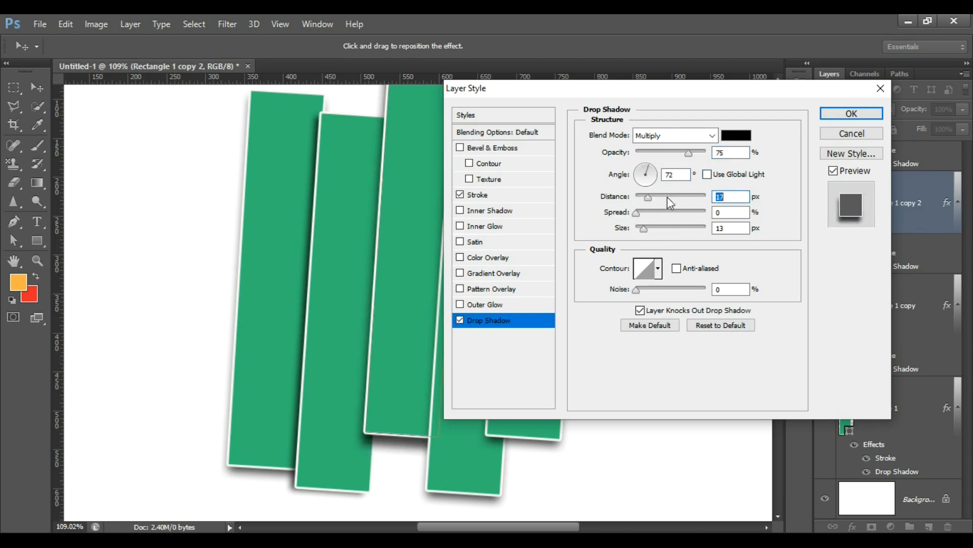
left_click(657, 182)
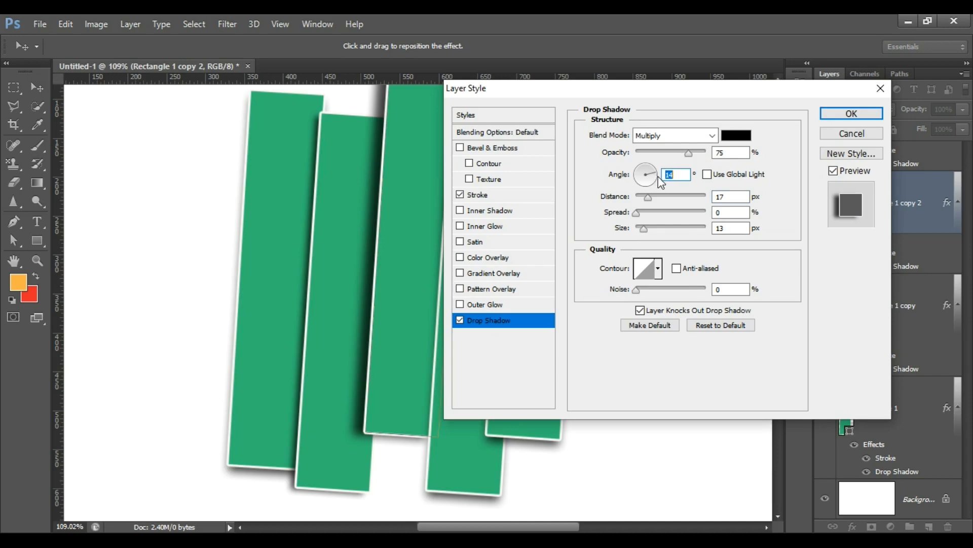
left_click(655, 172)
left_click(653, 170)
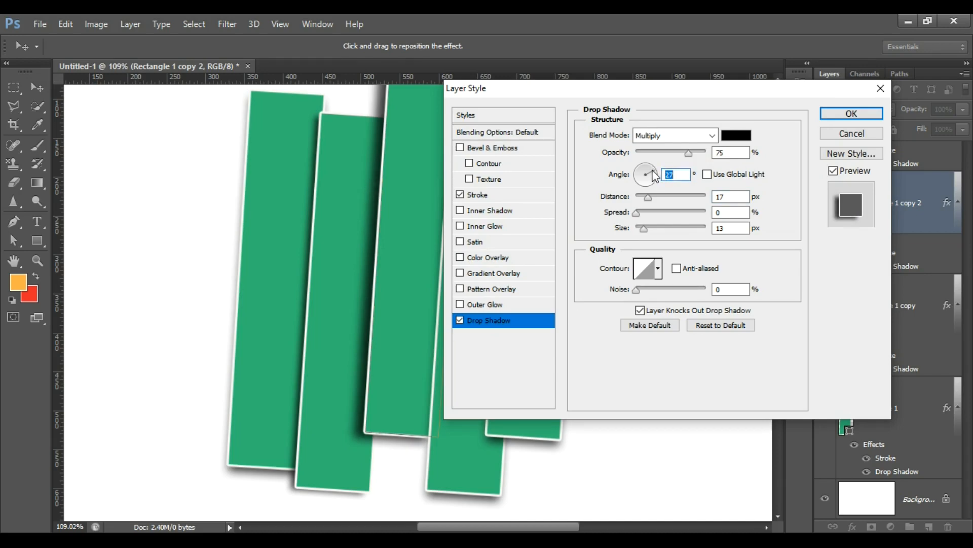
left_click(653, 172)
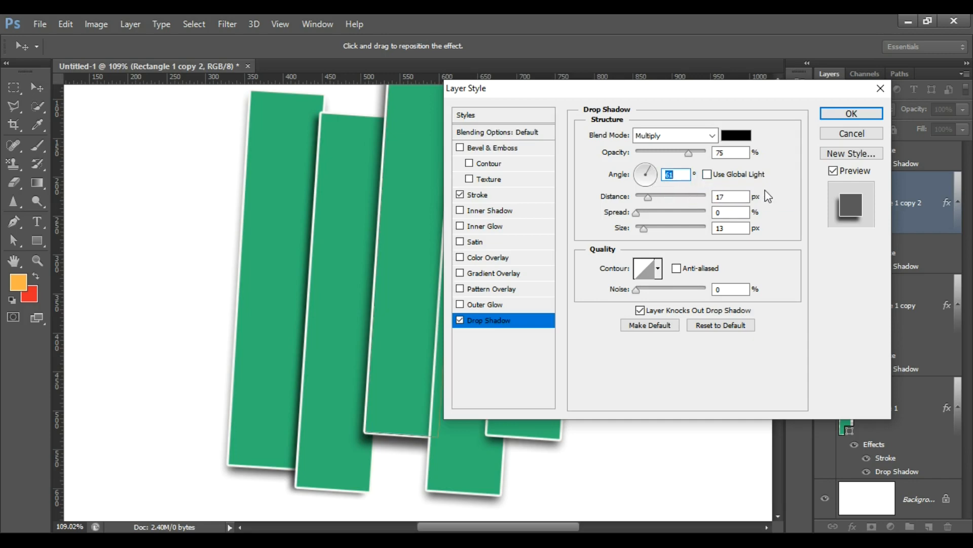
Fine-tune the third strip's shadow distance to 18 px and apply the layer style.
left_click(650, 199)
left_click_drag(649, 199, 646, 203)
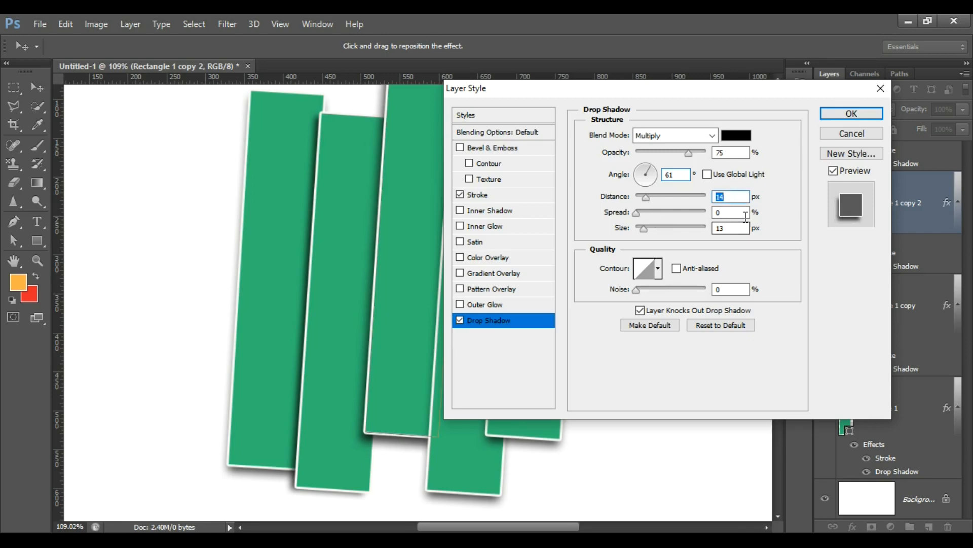
key("Up")
key("Up")
key("Up")
key("Up")
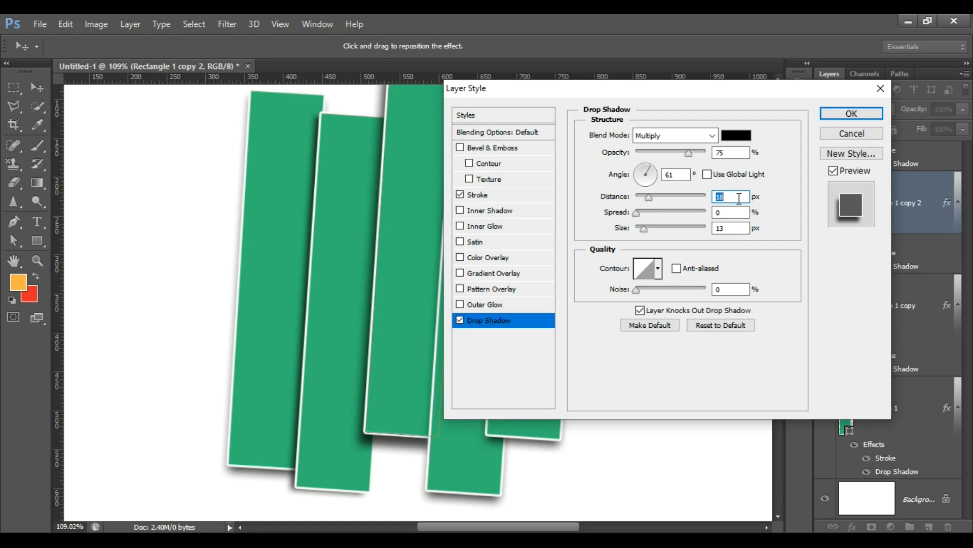
left_click(852, 113)
Turn off global light for the drop shadow of Rectangle 1 copy 3, setting its angle to 61° and distance to 18 px.
scroll(888, 192, "up", 2)
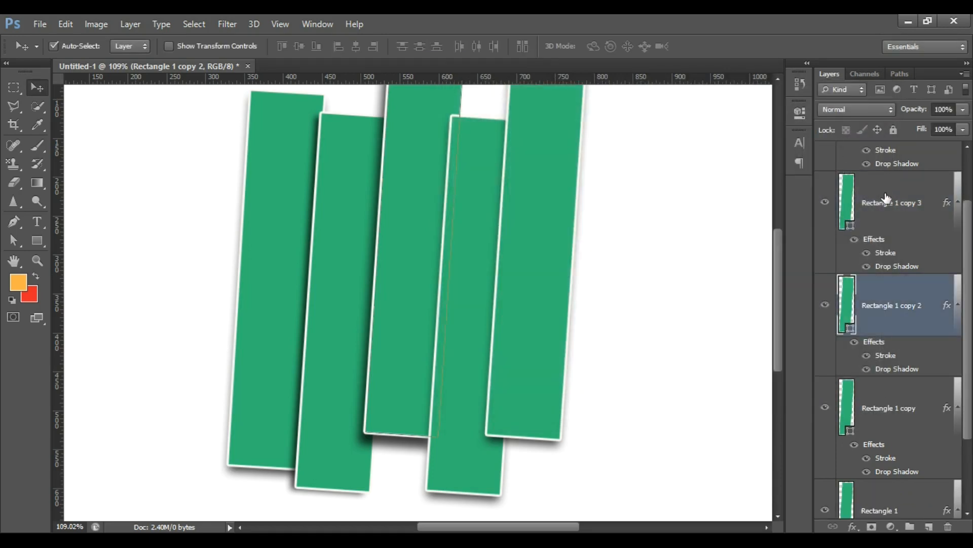
left_click(899, 275)
double_click(898, 274)
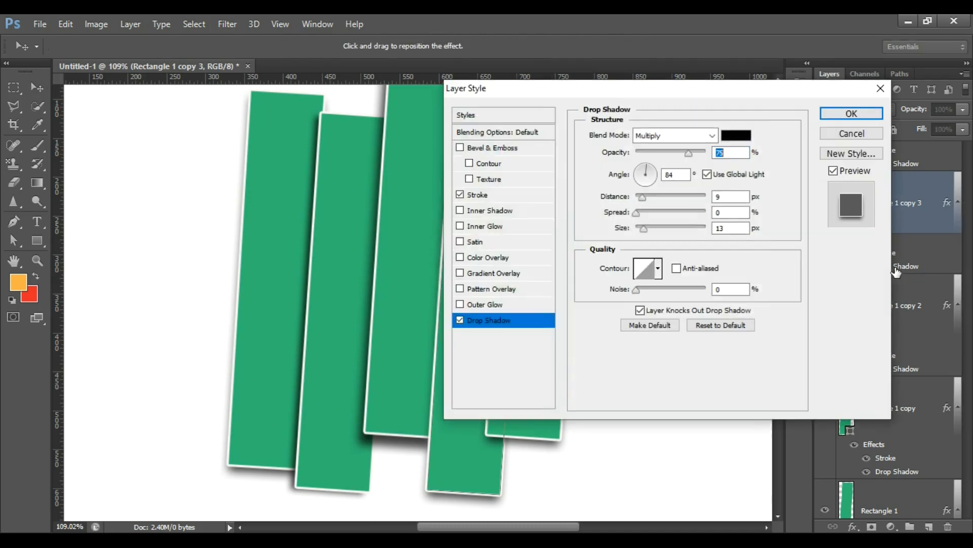
left_click(676, 175)
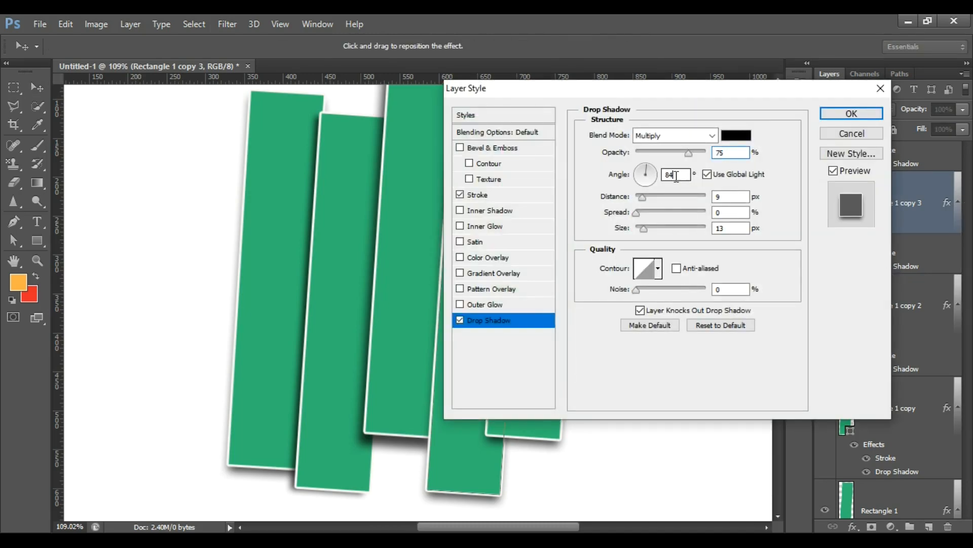
left_click(707, 174)
double_click(671, 175)
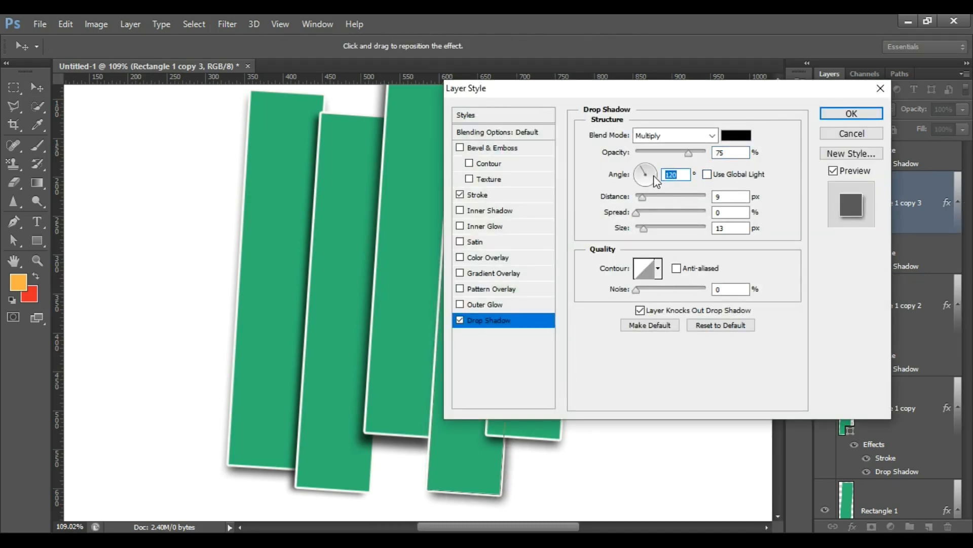
type("61")
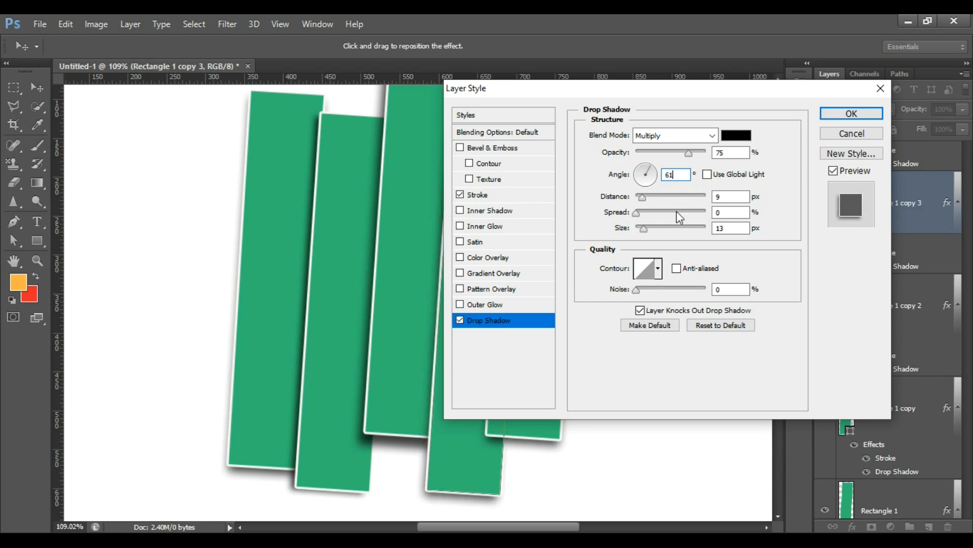
key("Tab")
type("18")
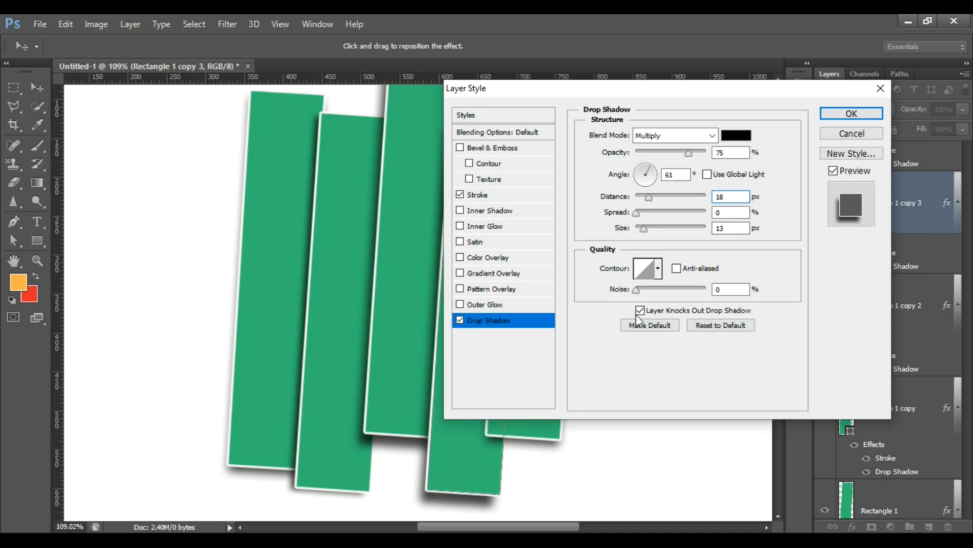
Change the fourth strip's shadow size to 9 px and its angle to -42°.
left_click_drag(644, 228, 643, 230)
left_click(653, 170)
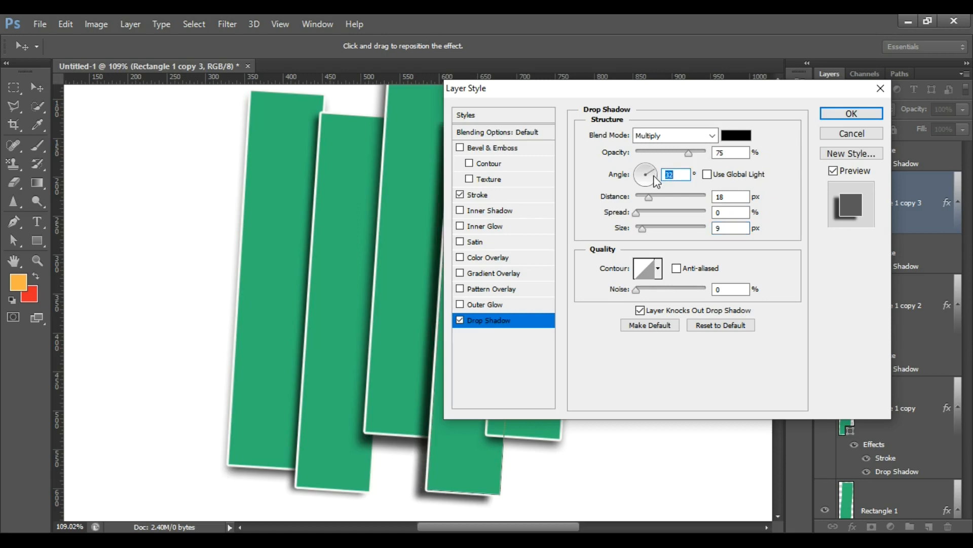
mouse_move(654, 176)
left_mouse_down()
mouse_move(646, 184)
mouse_move(656, 185)
left_mouse_up()
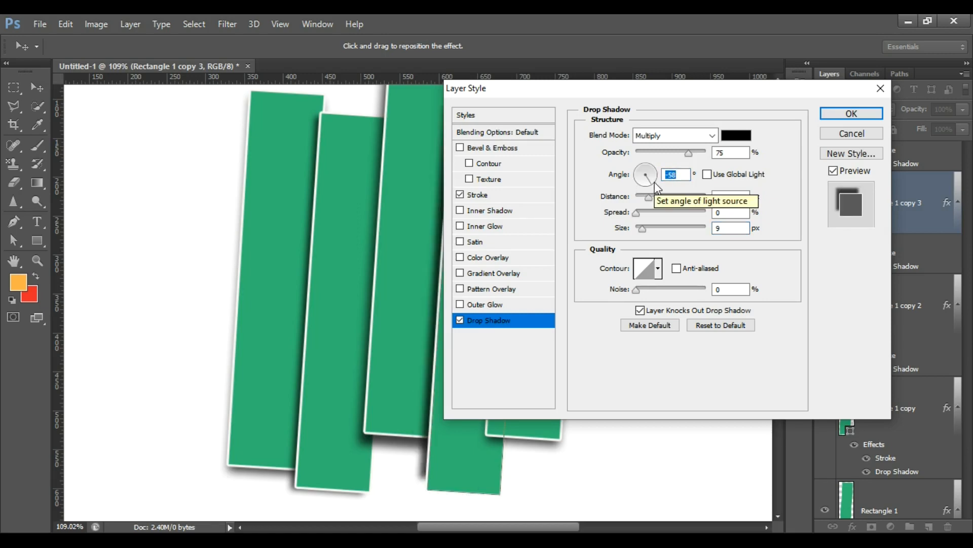
left_click(653, 182)
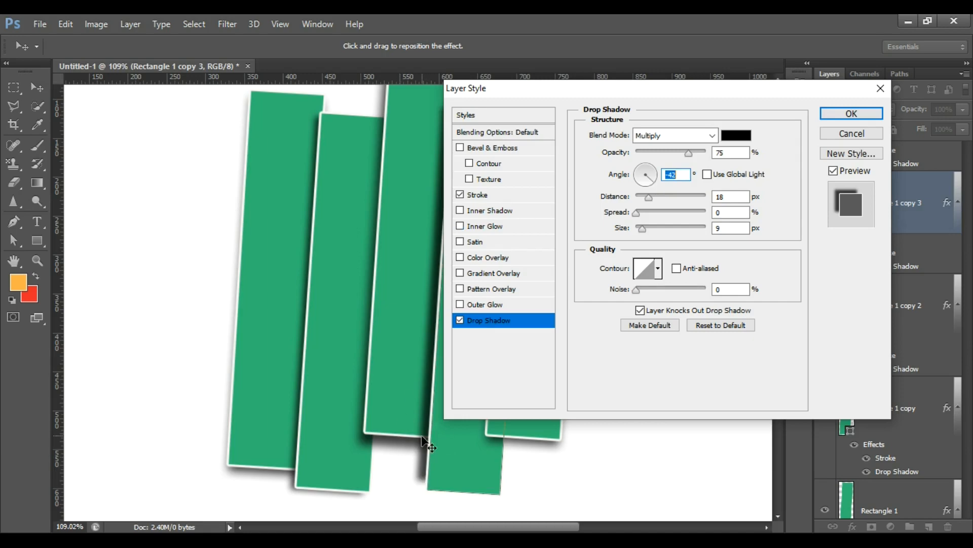
Lower the fourth strip's shadow opacity to 39%, reduce its size slightly and apply the layer style.
left_click(669, 152)
left_click_drag(672, 159, 663, 154)
left_click(731, 229)
key("Down")
key("Down")
key("Down")
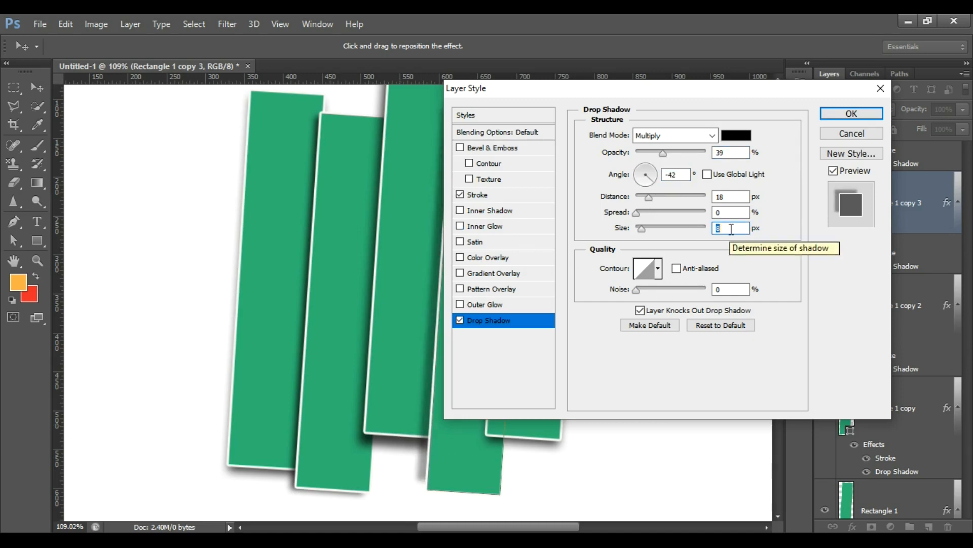
key("Return")
Set the drop shadow distance of Rectangle 1 copy 4 to 18 px and turn off global light.
key("ctrl+0")
scroll(895, 242, "down", 1)
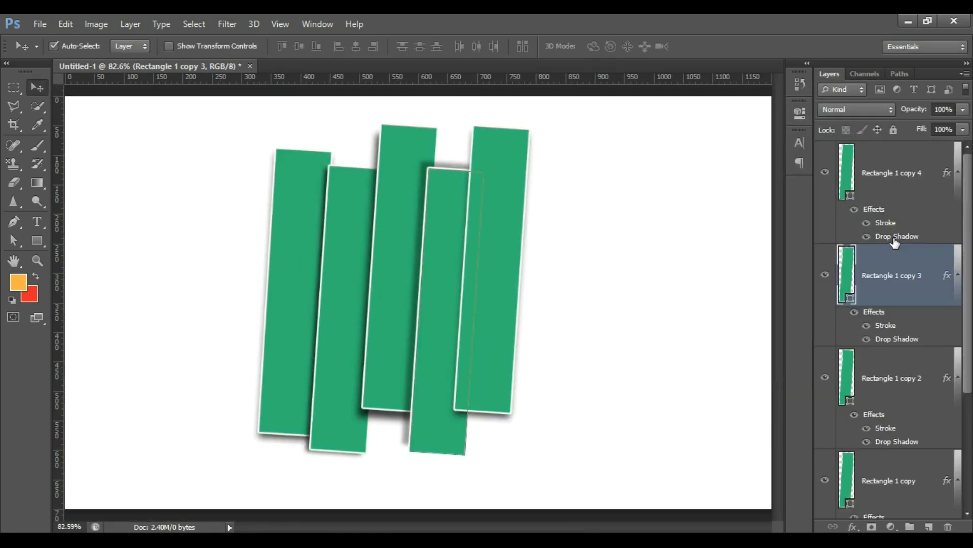
left_click(911, 237)
double_click(897, 237)
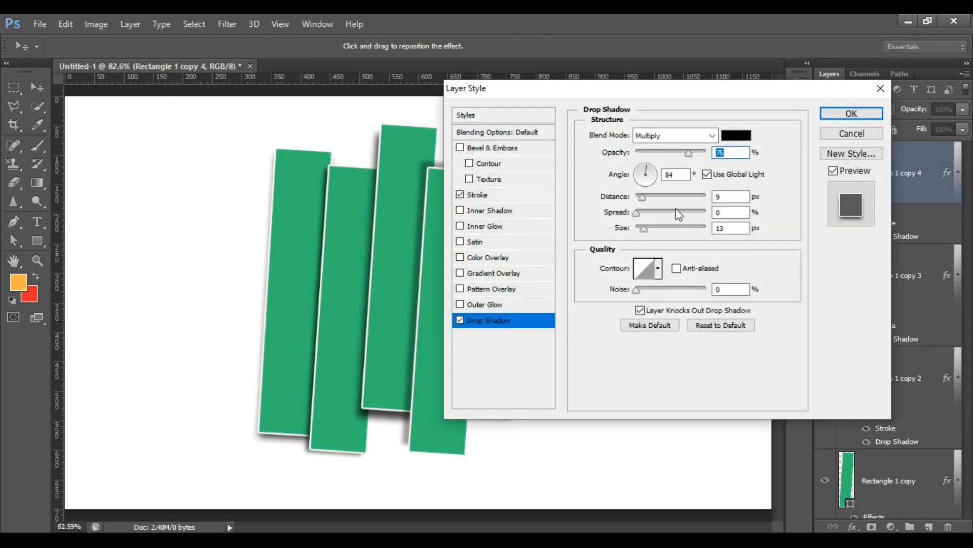
double_click(730, 197)
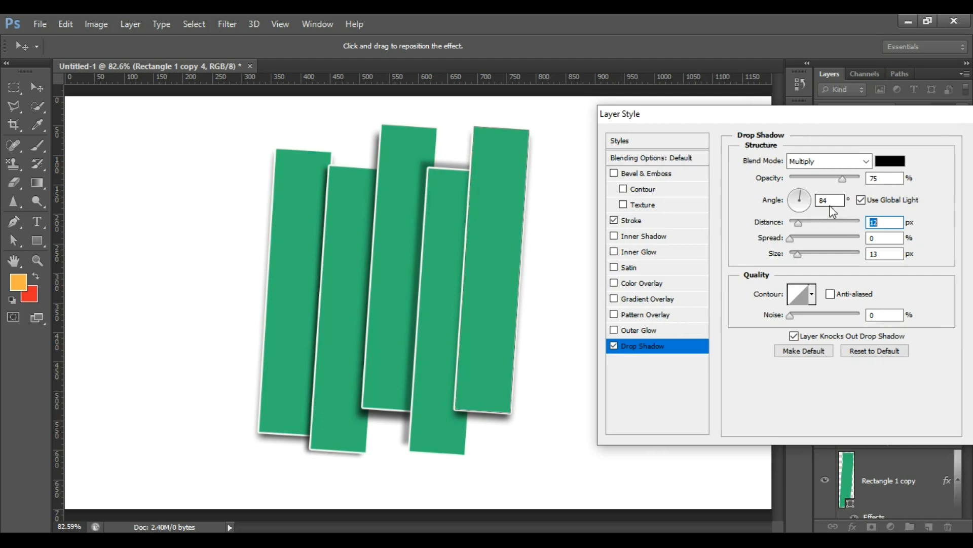
key("Up")
key("Up")
key("Up")
key("Up")
key("Up")
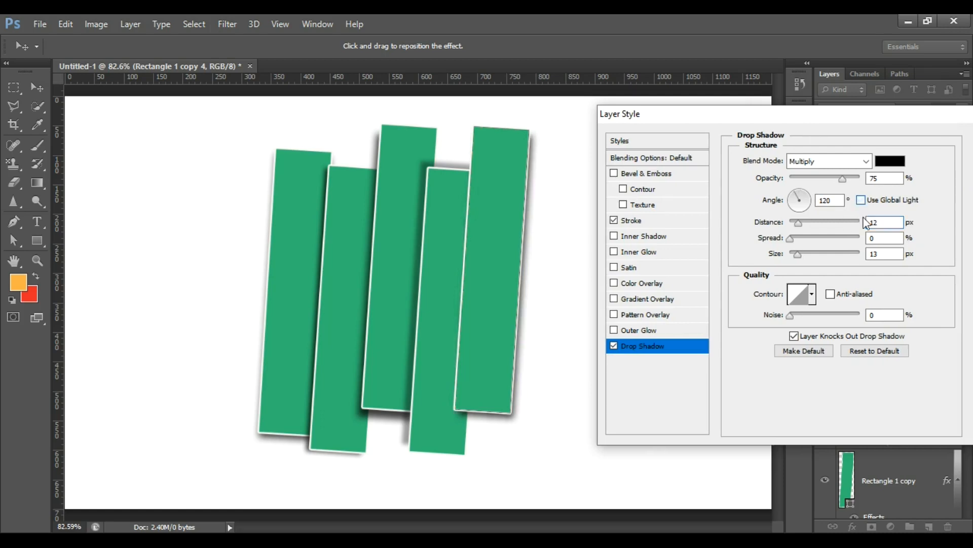
key("Up")
Adjust the light angle of the fifth strip's shadow, set its size to 10 px and apply the layer style.
left_click(799, 193)
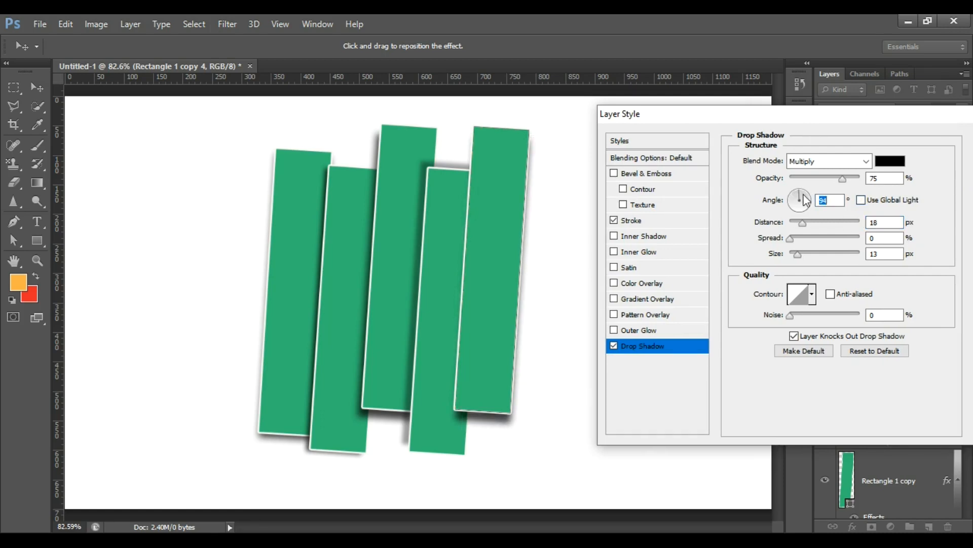
left_click(804, 194)
double_click(884, 253)
type("10")
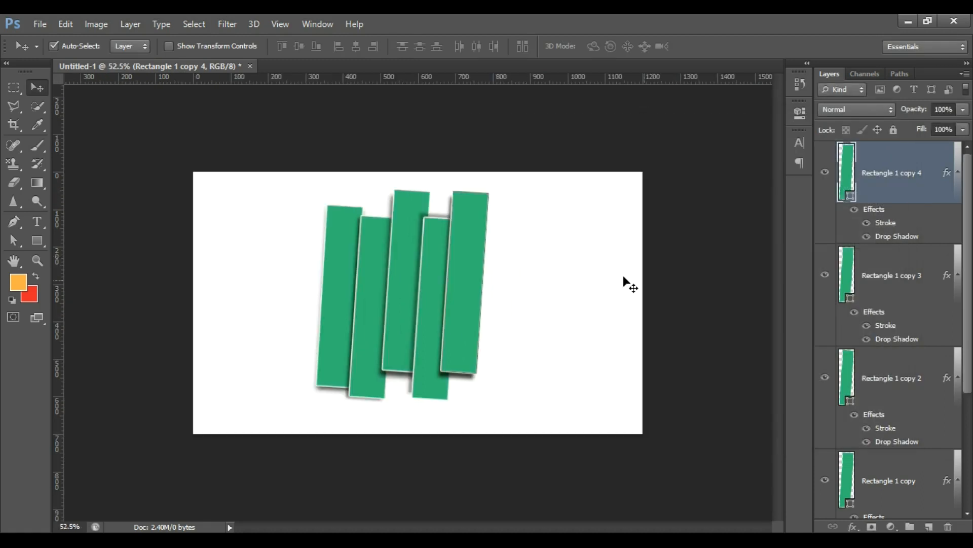
left_click(885, 299)
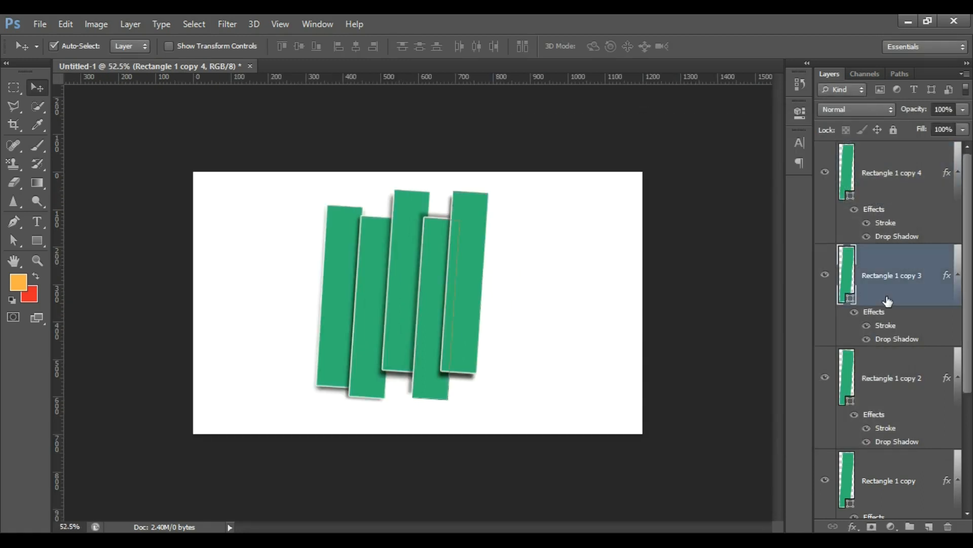
left_click(926, 390)
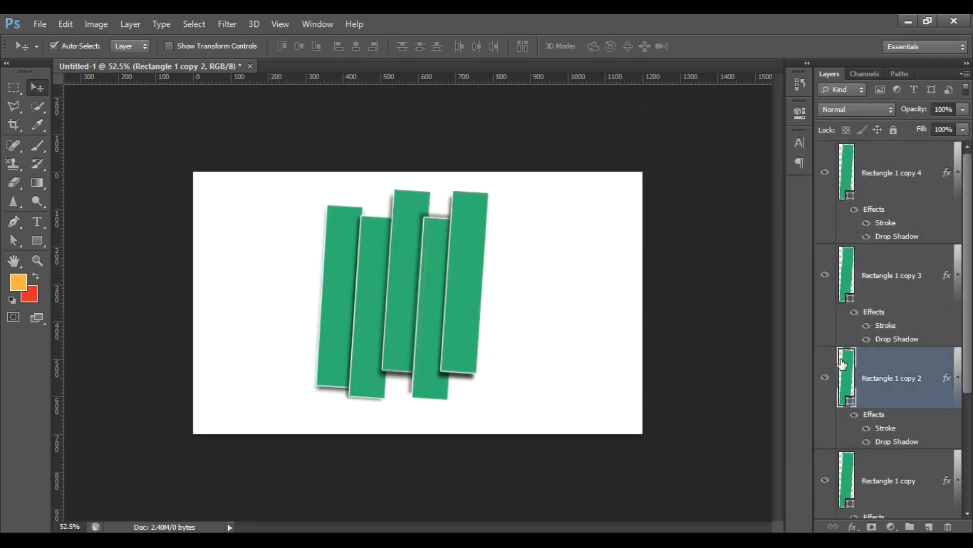
scroll(425, 235, "up", 3)
scroll(667, 245, "down", 3)
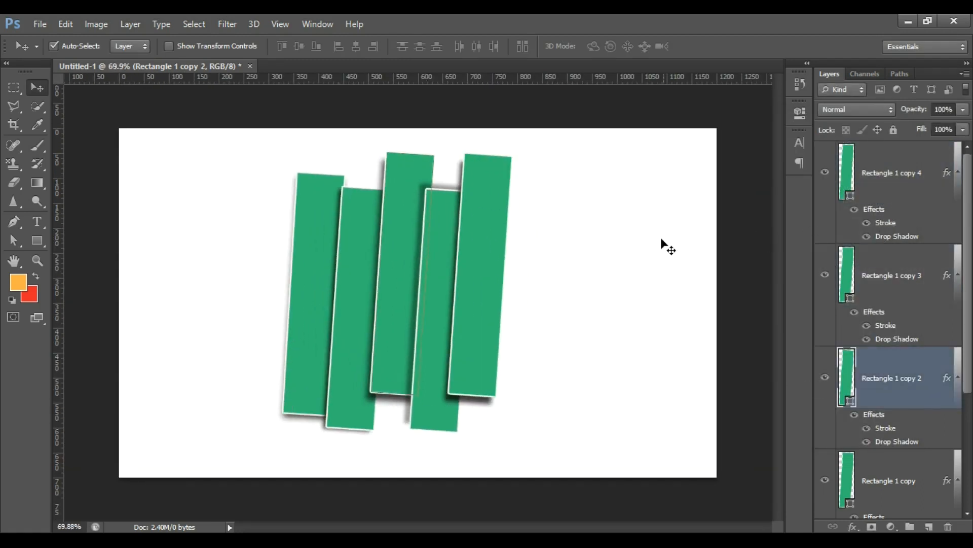
Place the camel rider JPG photo from the Downloads folder above the Rectangle 1 copy 4 layer.
left_click(912, 227)
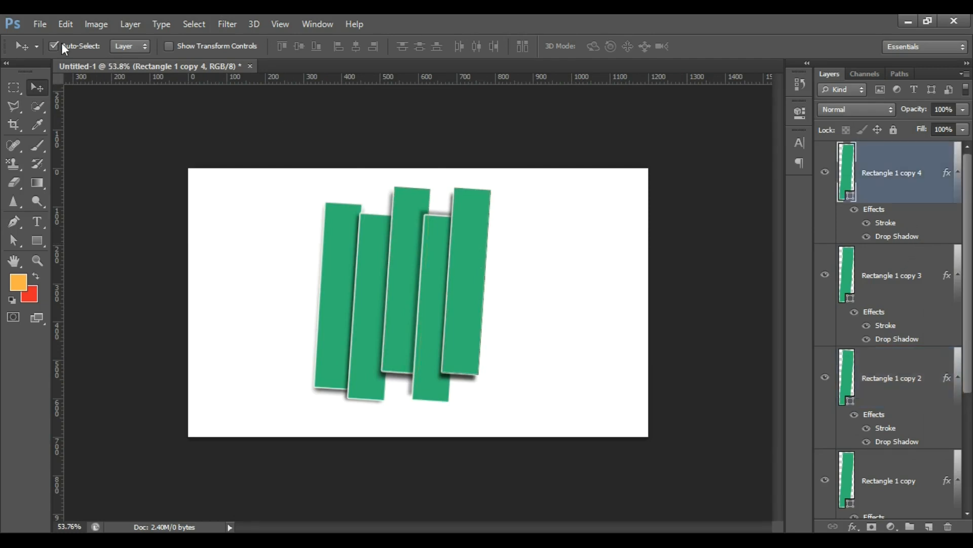
left_click(40, 24)
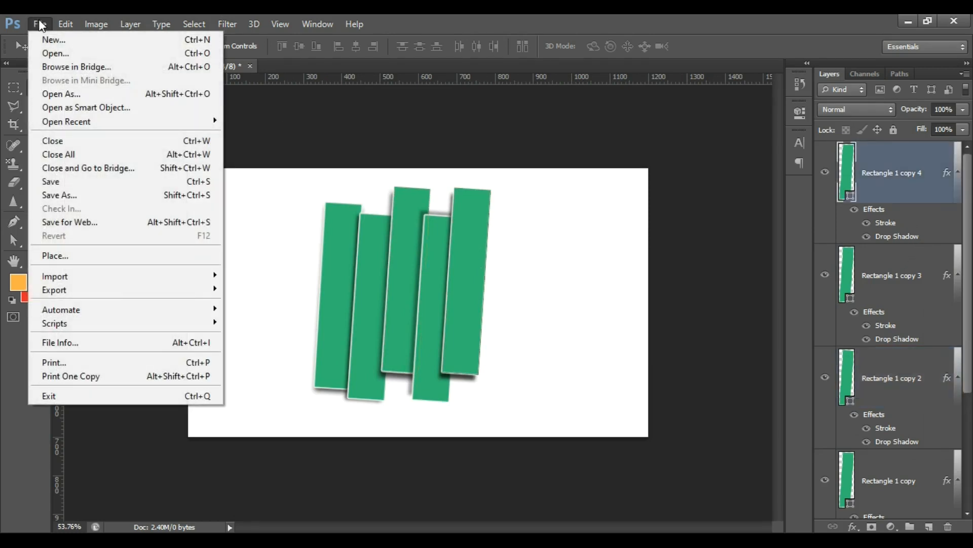
left_click(59, 256)
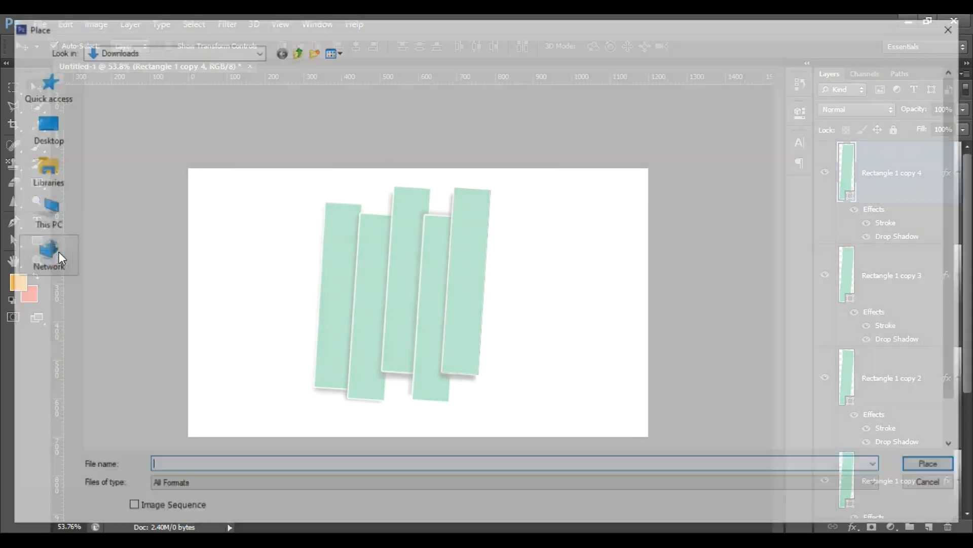
scroll(258, 249, "down", 1)
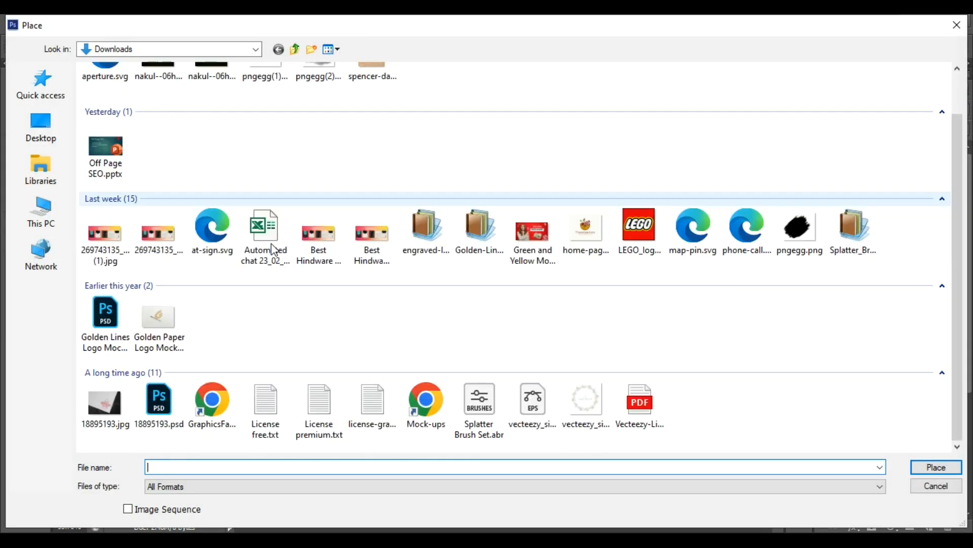
scroll(274, 249, "up", 1)
left_click(372, 107)
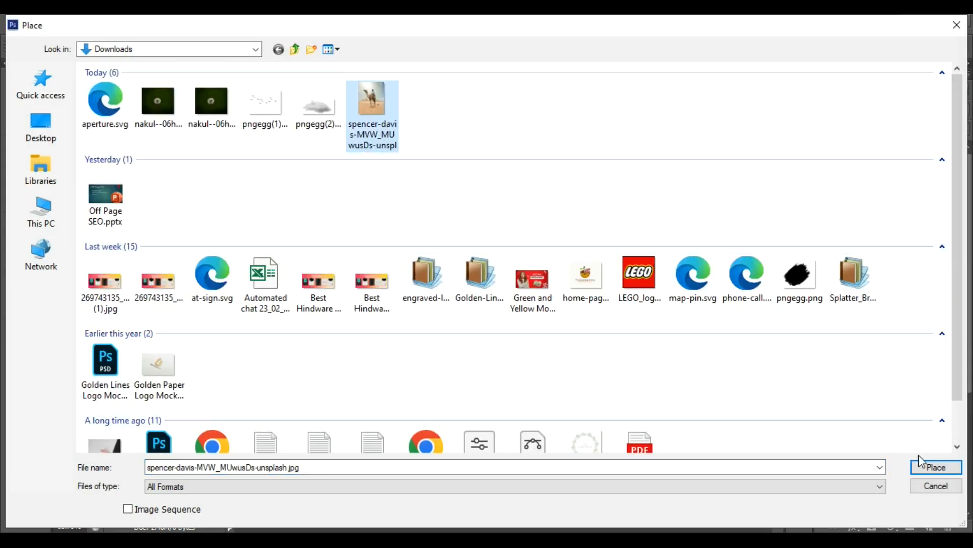
left_click(929, 468)
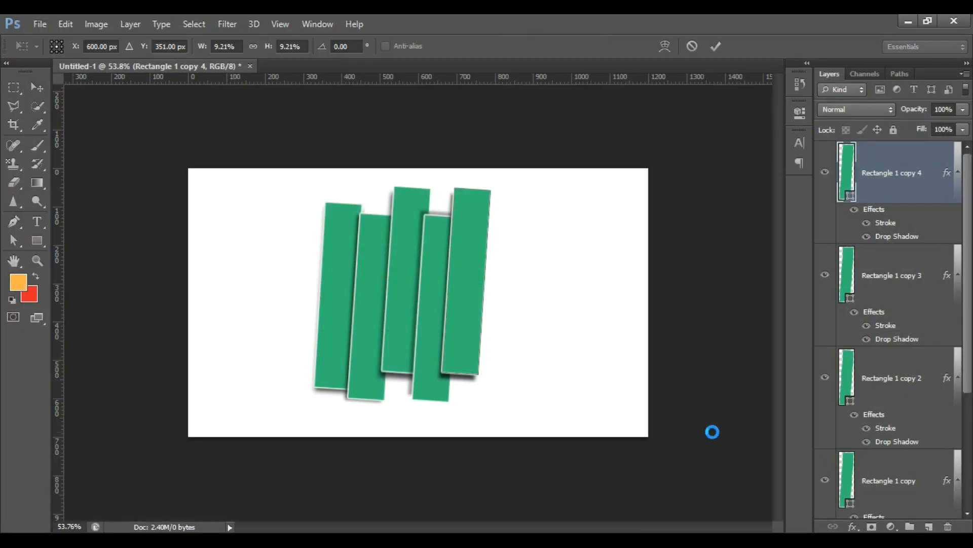
Move the placed camel photo left over the strips to X 569 px, Y 350 px and commit the placement.
mouse_move(456, 359)
left_mouse_down()
mouse_move(700, 375)
mouse_move(411, 347)
mouse_move(444, 354)
left_mouse_up()
scroll(446, 350, "up", 2)
key("Return")
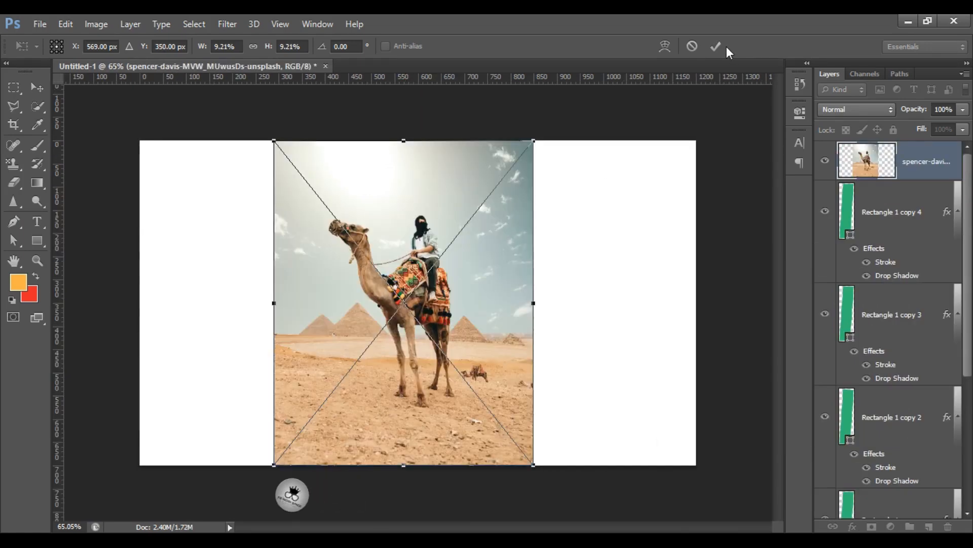
Move the camel photo layer down the layer stack to directly above Rectangle 1.
left_click(824, 162)
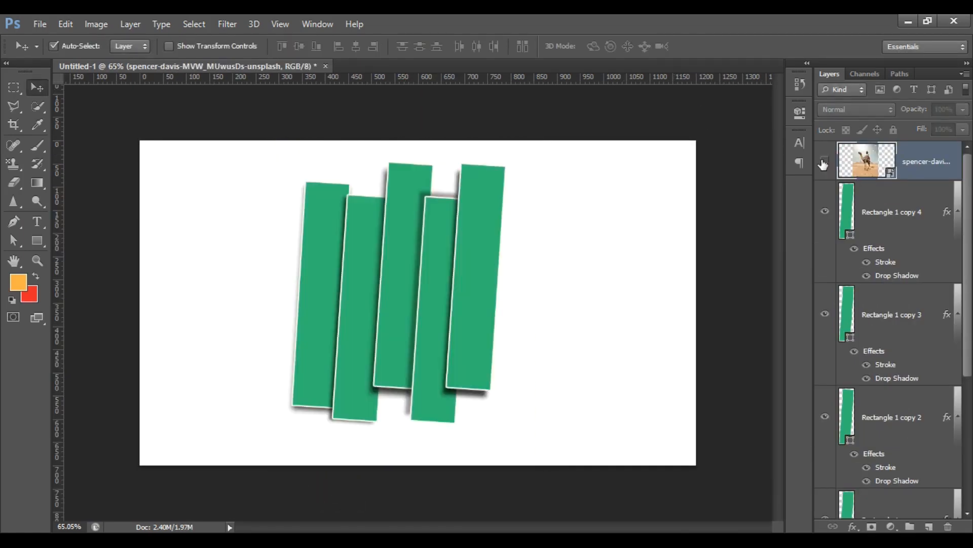
left_click(824, 162)
scroll(908, 292, "down", 3)
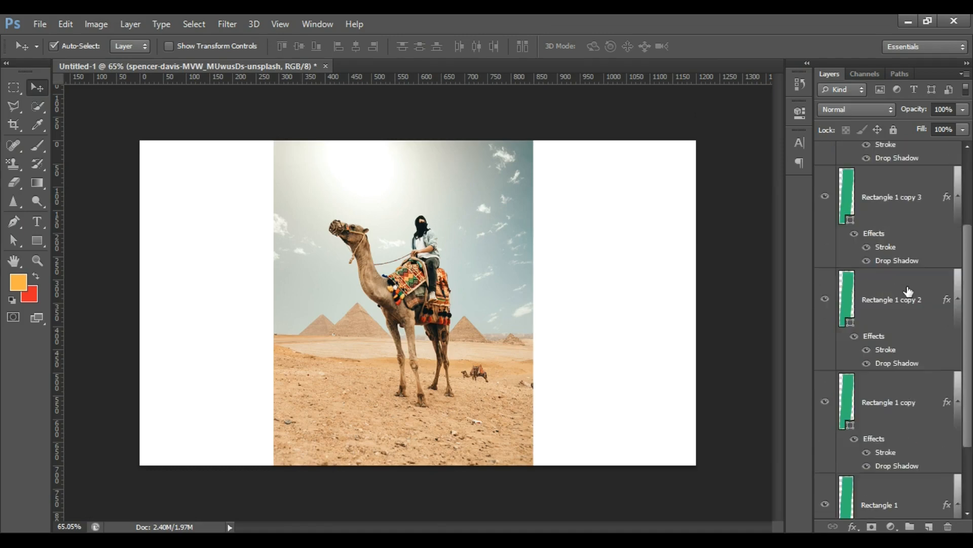
scroll(907, 295, "up", 3)
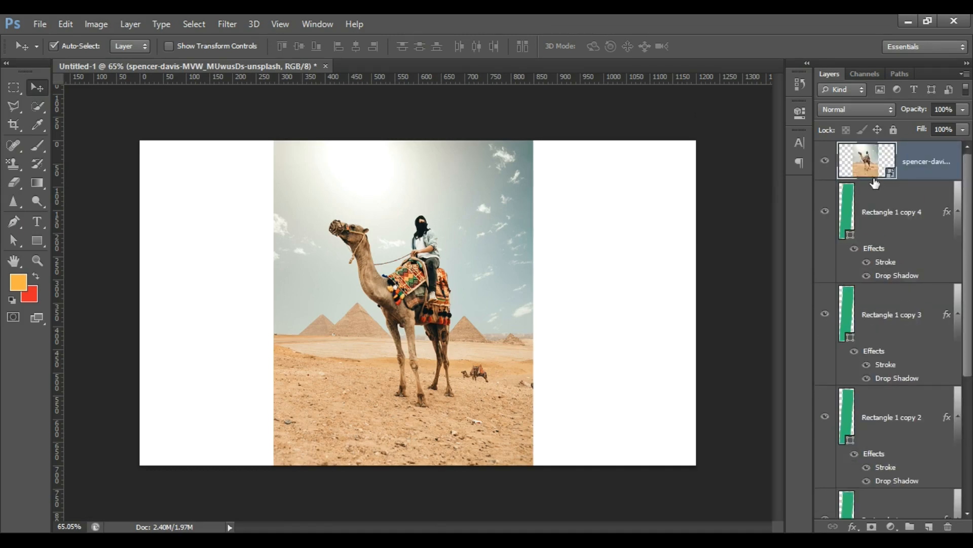
left_click_drag(875, 183, 870, 386)
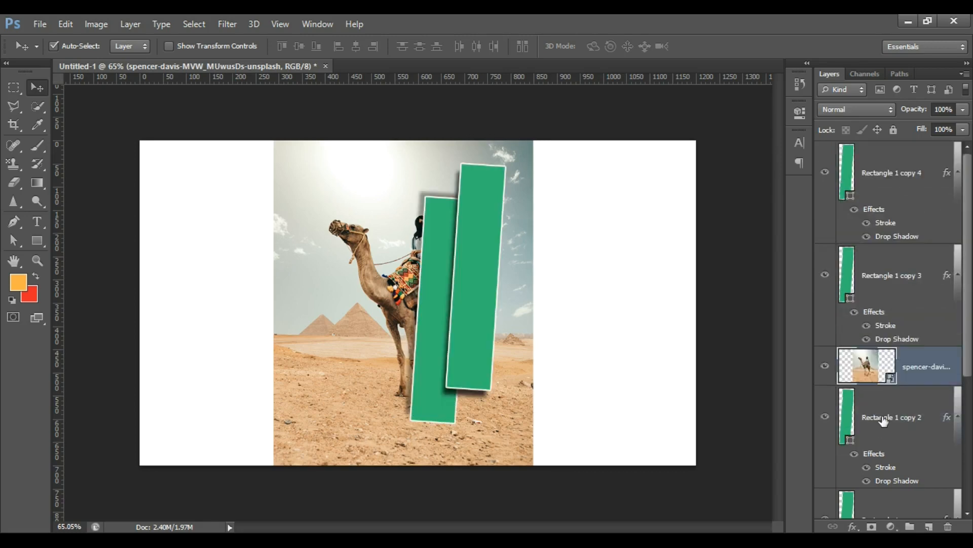
left_click_drag(869, 163, 869, 386)
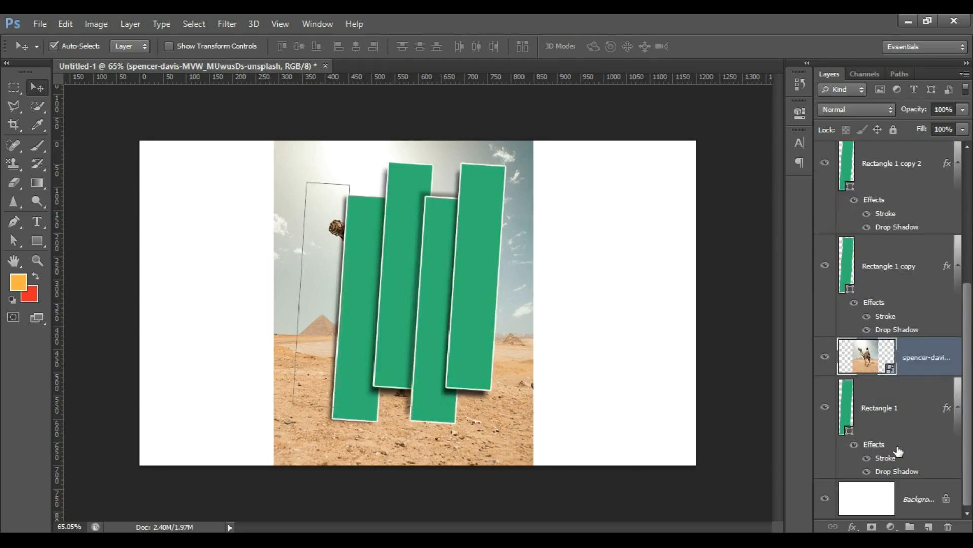
Toggle the visibility of Rectangle 1 to check how the first strip sits beneath the camel photo.
left_click(890, 408)
left_click(825, 408)
left_click(825, 408)
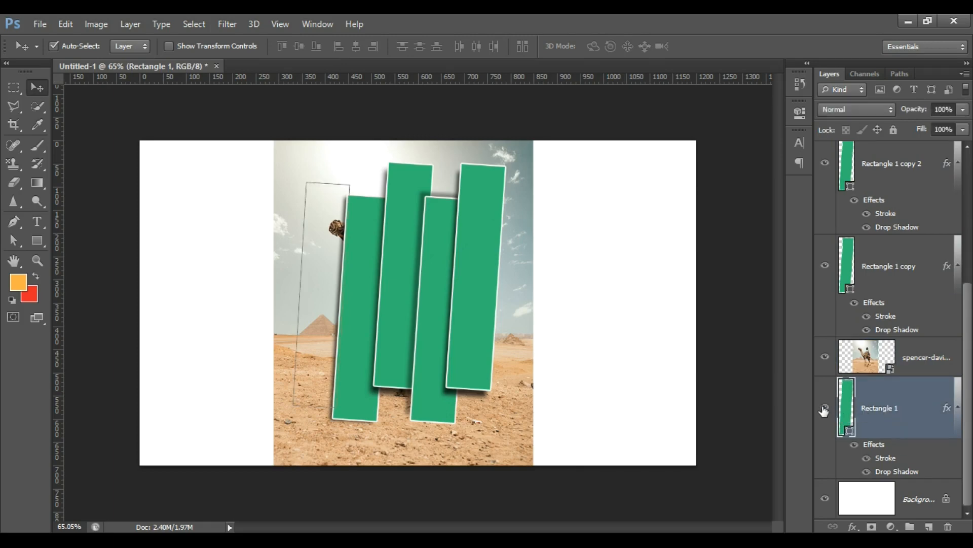
left_click(825, 408)
left_click(825, 408)
Try the camel photo layer beneath Rectangle 1, compare its visibility there, and return it directly above the strip.
double_click(908, 361)
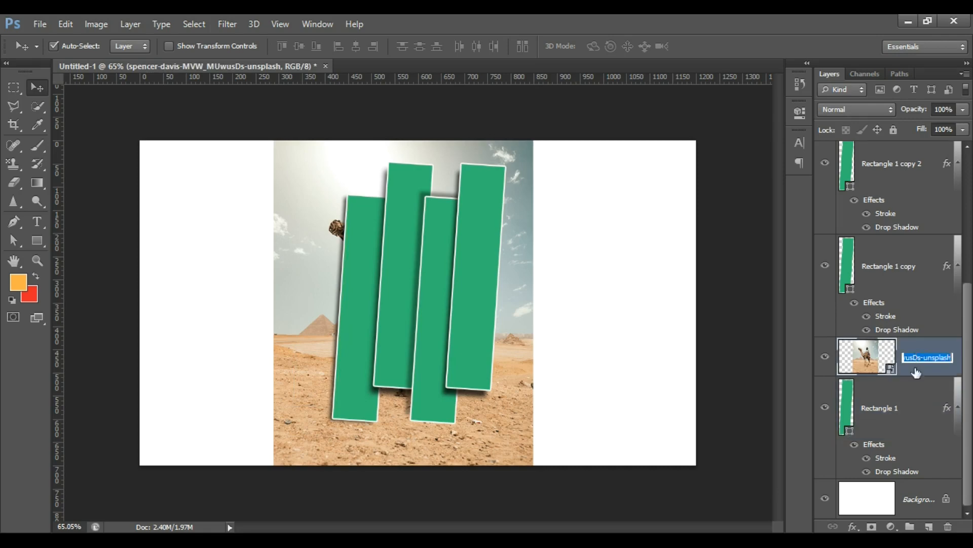
left_click_drag(909, 355, 911, 458)
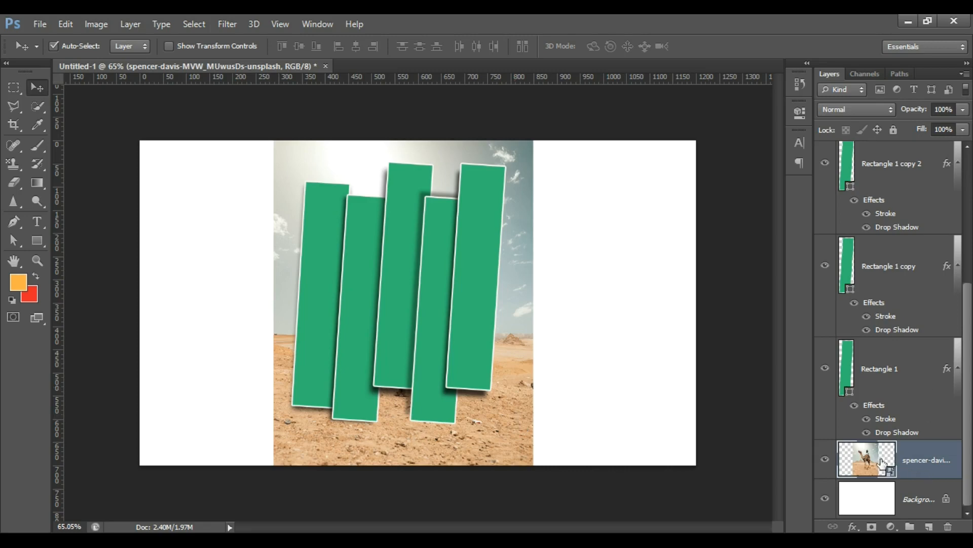
left_click(825, 462)
left_click(825, 463)
left_click_drag(938, 461, 941, 345)
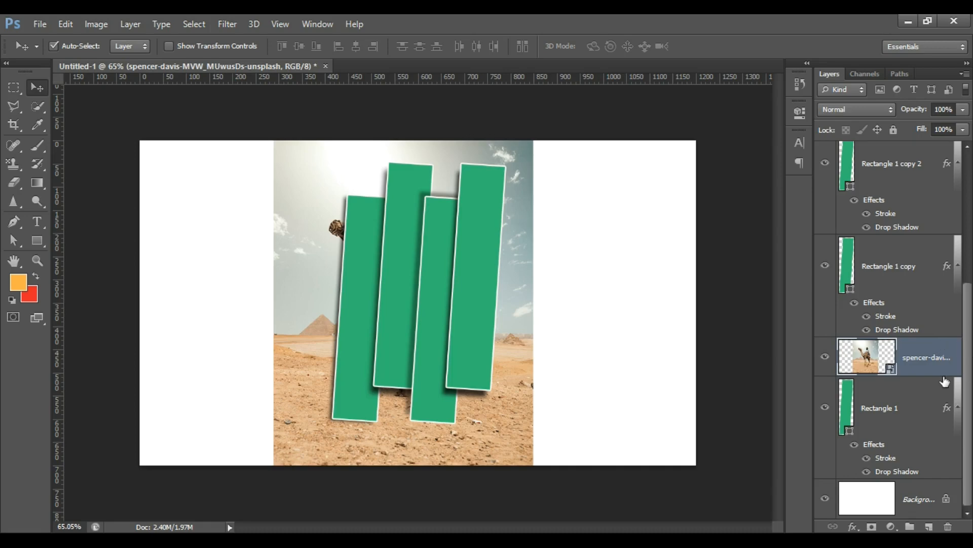
Clip the camel photo to Rectangle 1, and clip a duplicate of the photo to Rectangle 1 copy.
right_click(915, 348)
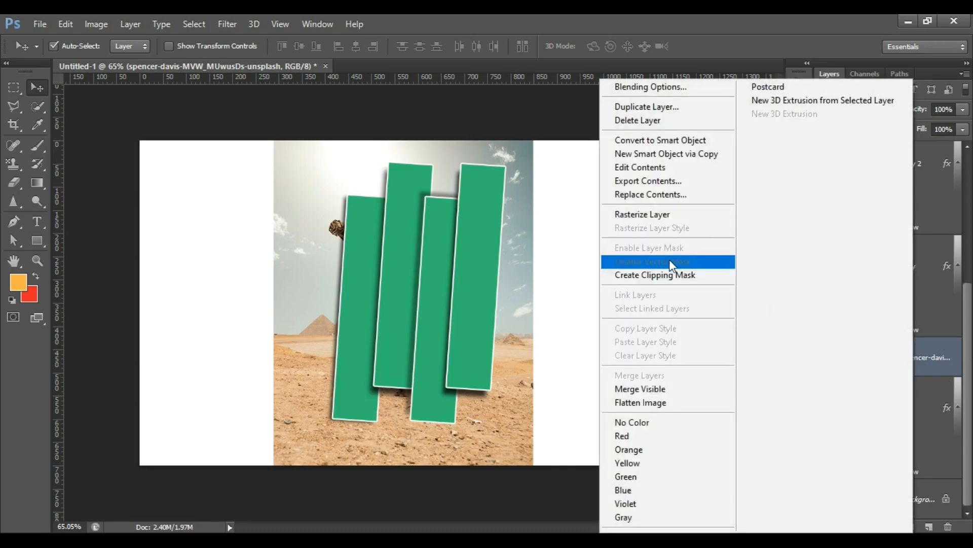
left_click(647, 277)
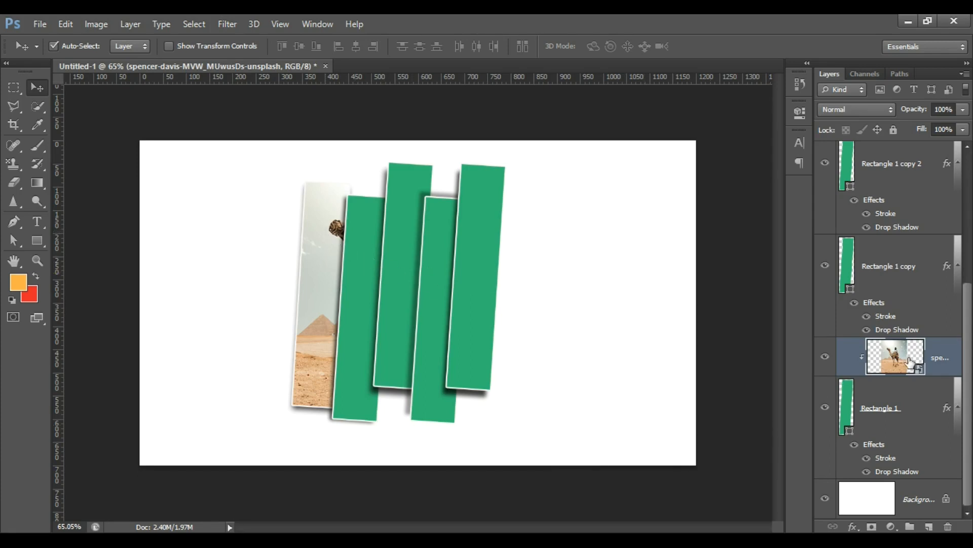
key("ctrl+j")
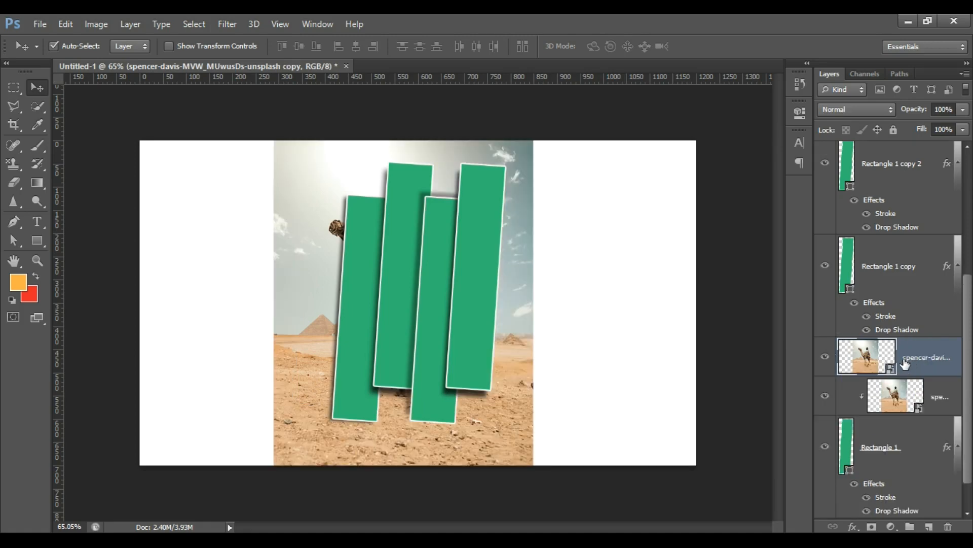
left_click_drag(905, 363, 911, 251)
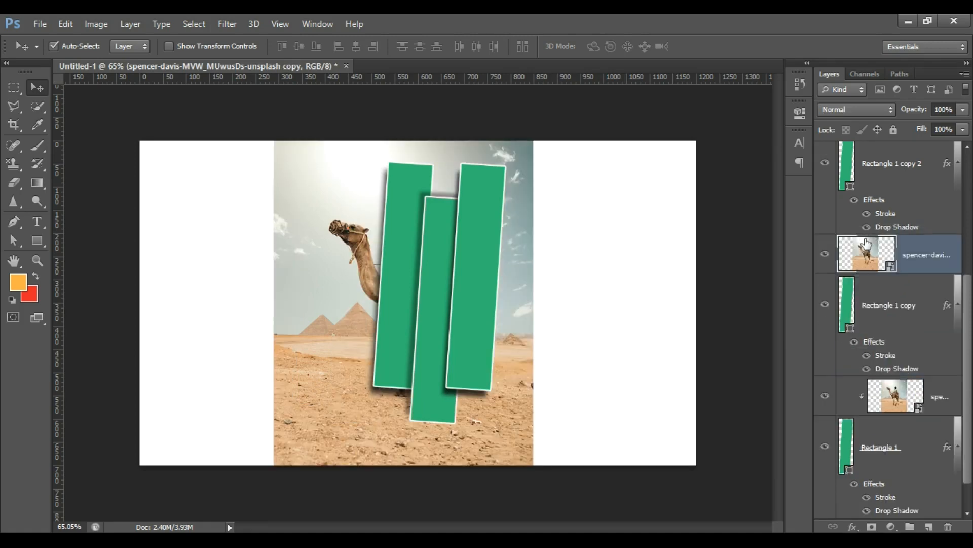
right_click(915, 256)
left_click(660, 274)
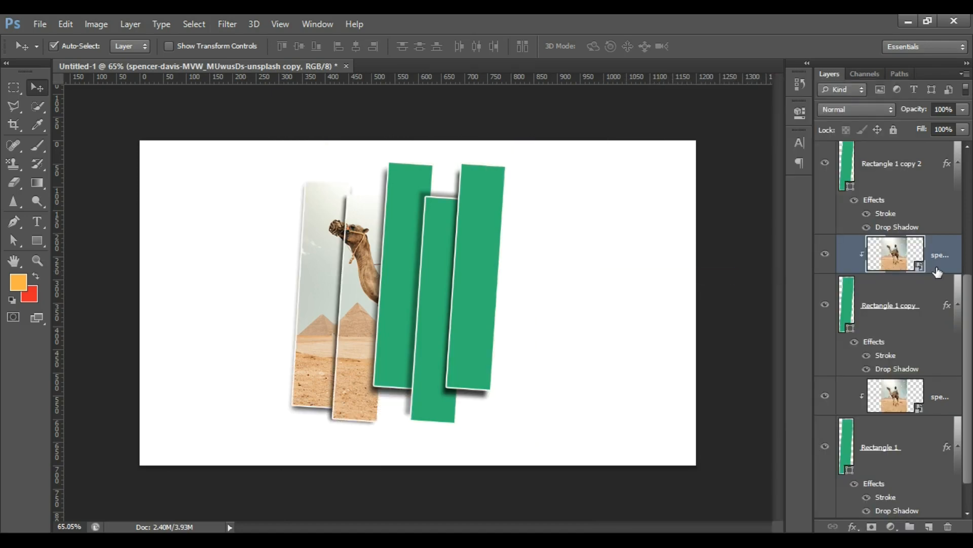
Duplicate the camel photo again, place it directly above Rectangle 1 copy 2 and clip it to that strip.
key("ctrl+j")
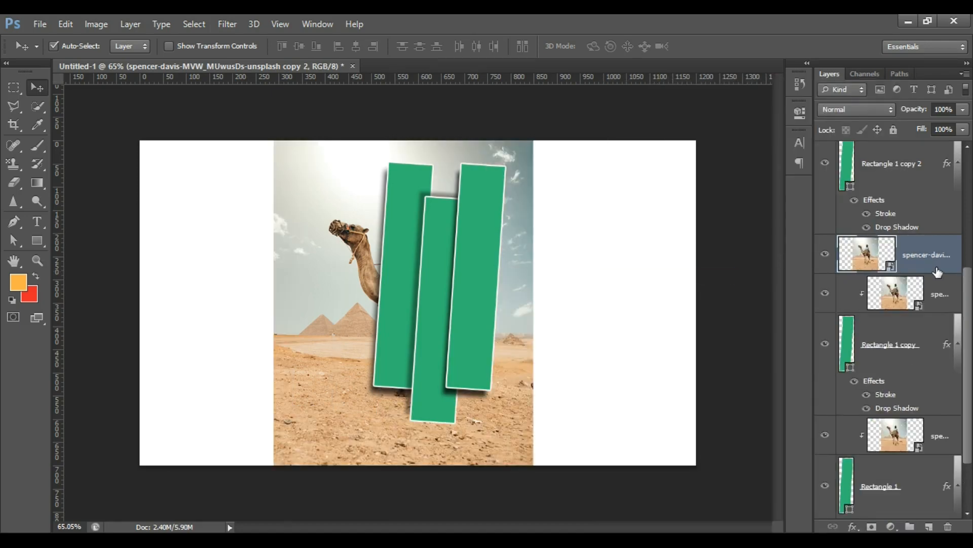
left_click_drag(865, 260, 902, 182)
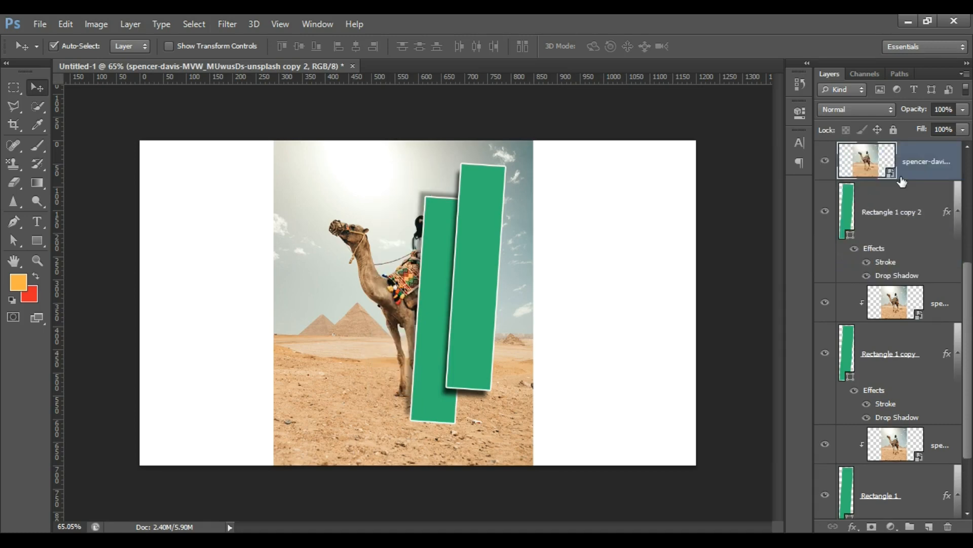
scroll(902, 181, "up", 4)
right_click(882, 365)
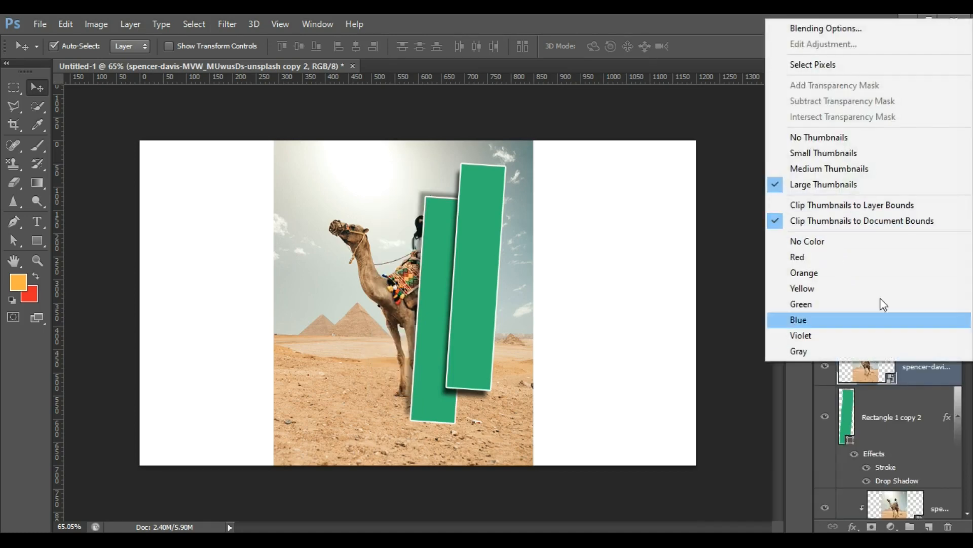
left_click(672, 279)
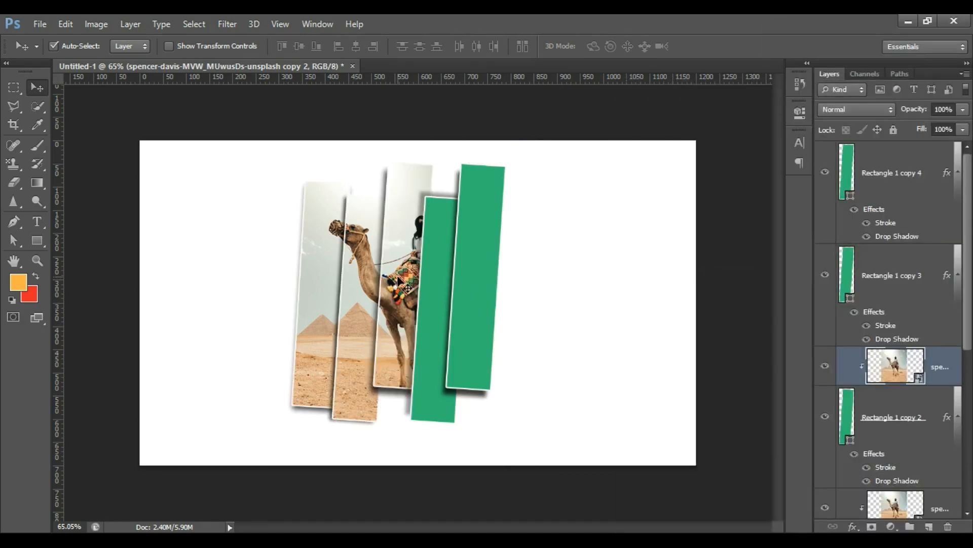
Duplicate the clipped camel photo, move the duplicate directly above Rectangle 1 copy 3 and create a clipping mask.
key("ctrl+j")
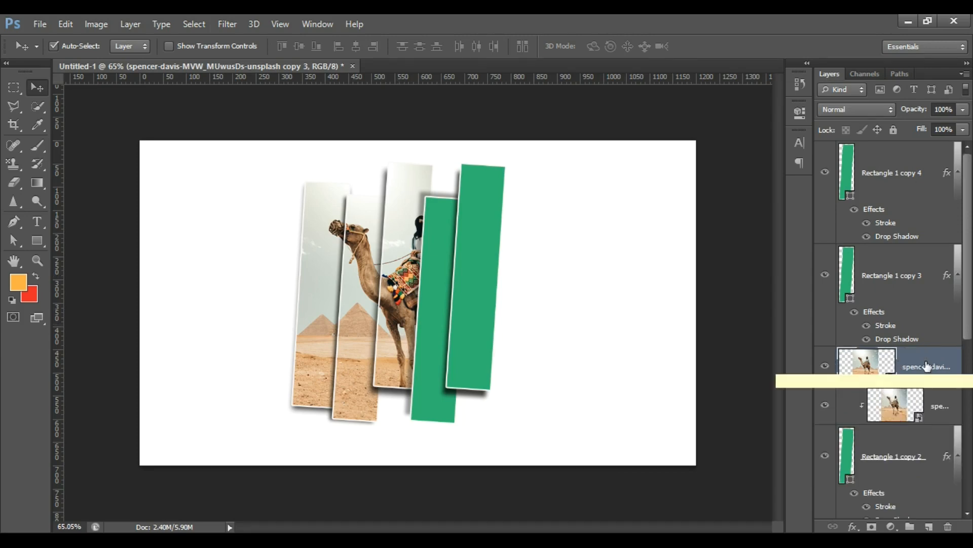
key("ctrl+alt+g")
left_click_drag(926, 367, 872, 255)
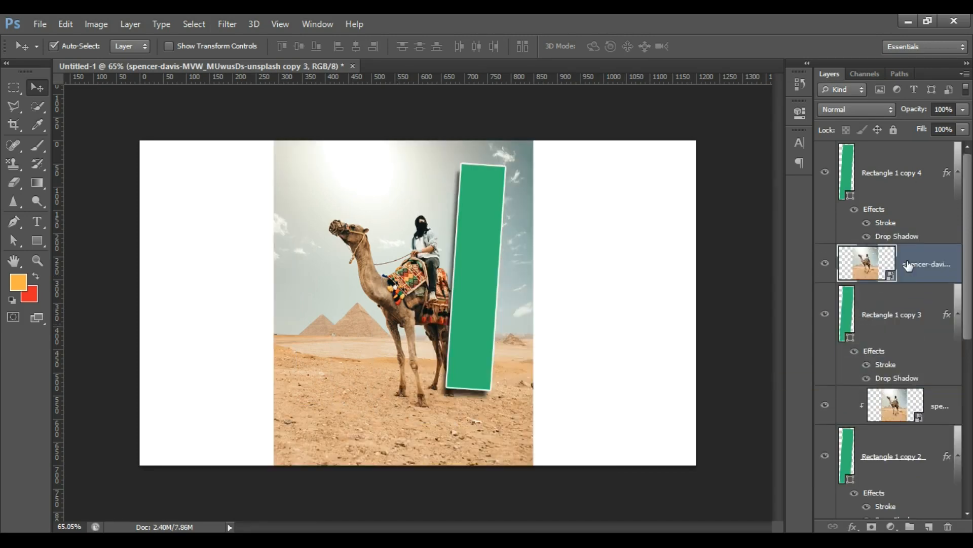
right_click(872, 257)
left_click(658, 277)
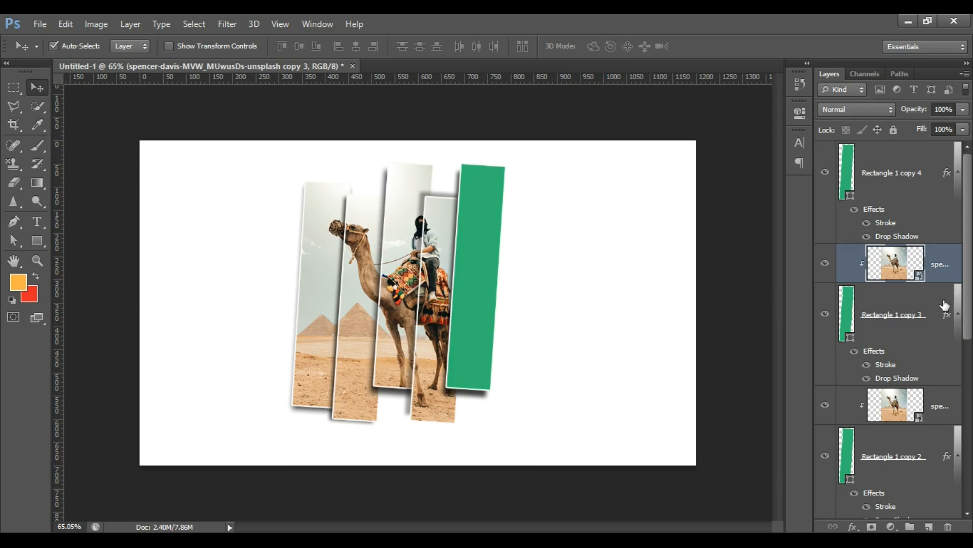
Make another duplicate of the camel photo above Rectangle 1 copy 4 and clip it to the fifth strip.
key("ctrl+j")
left_click_drag(943, 268, 910, 152)
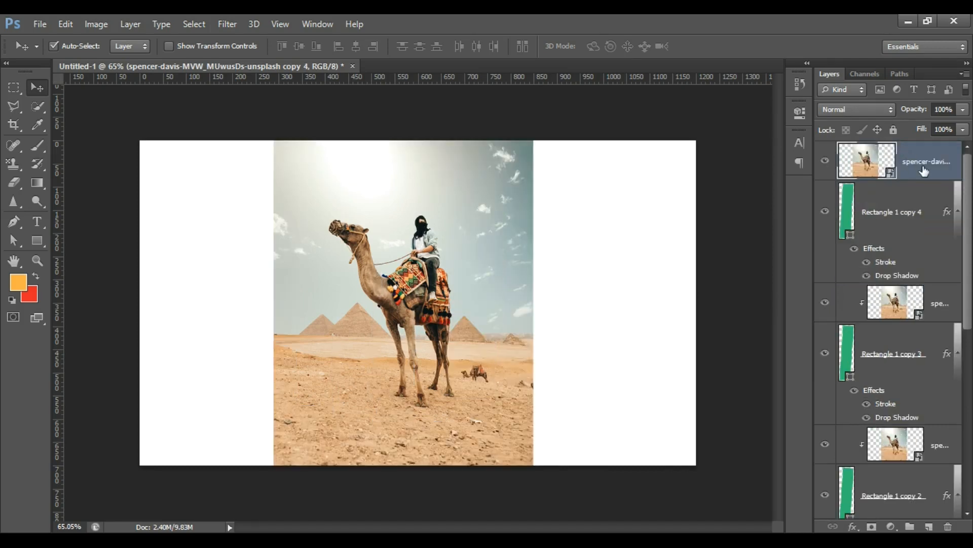
right_click(924, 171)
left_click(714, 279)
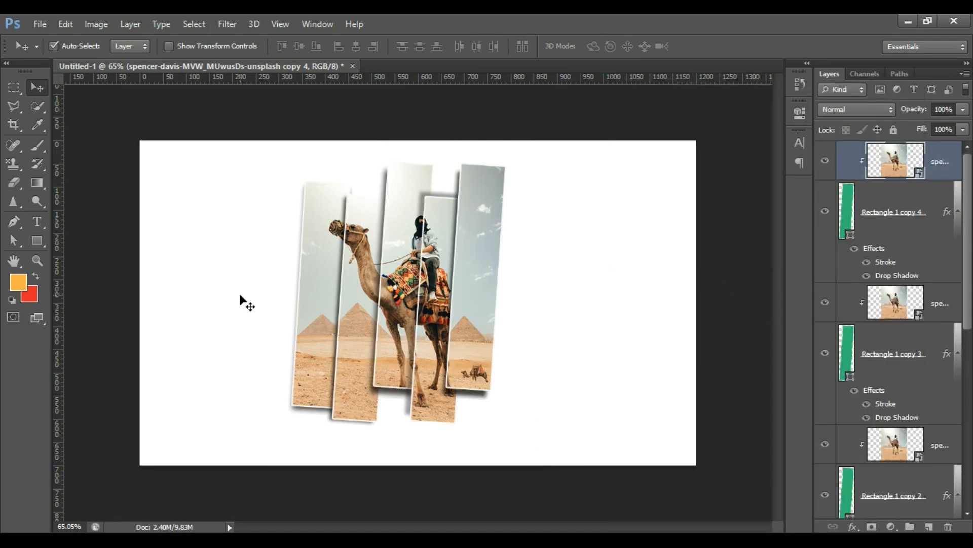
Examine the camel photo across the five strips up close and with the whole canvas in view.
scroll(368, 309, "up", 2)
scroll(383, 300, "up", 1)
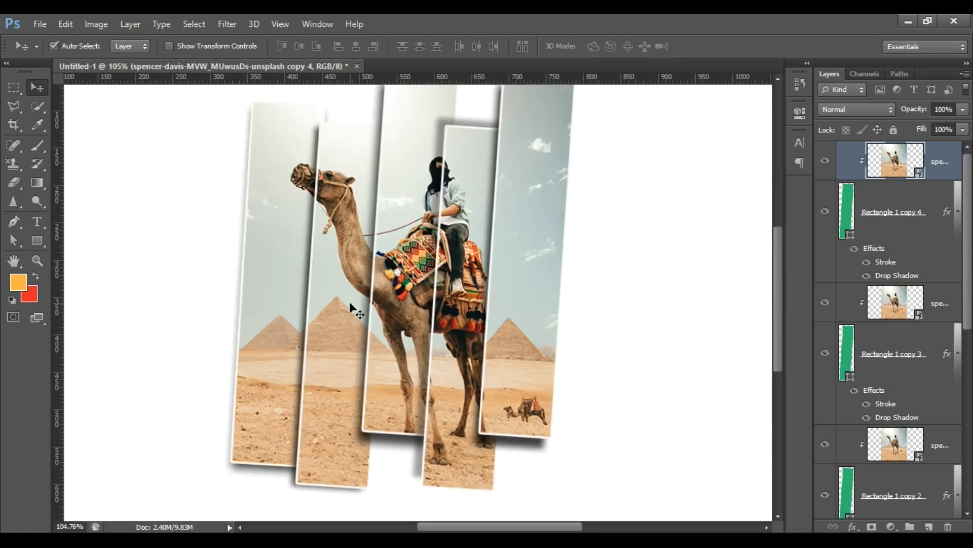
scroll(353, 309, "down", 2)
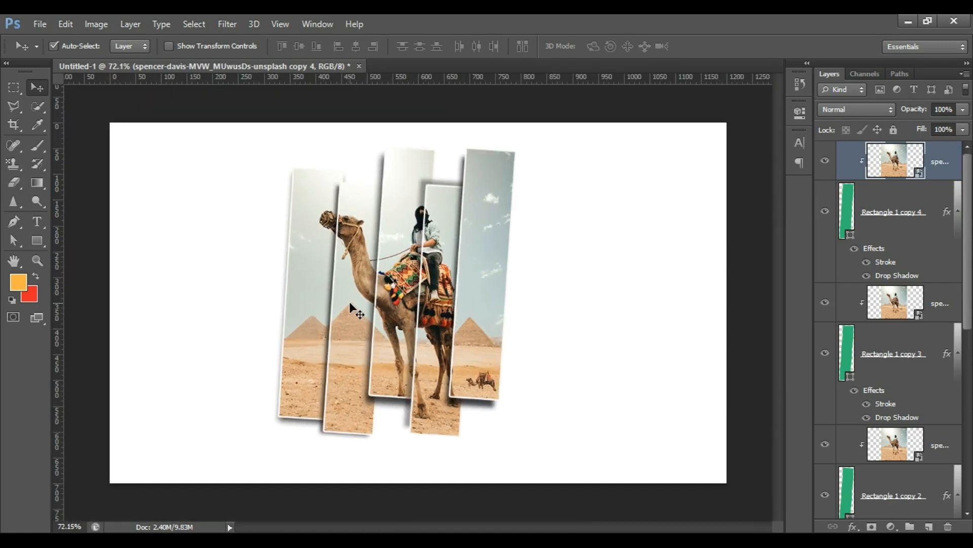
scroll(353, 307, "down", 1)
scroll(352, 307, "up", 3)
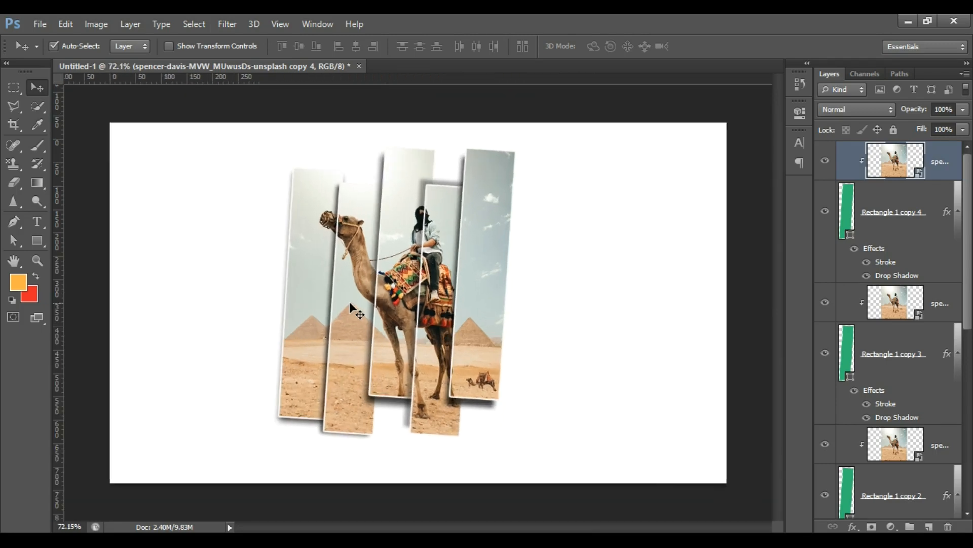
scroll(353, 309, "down", 2)
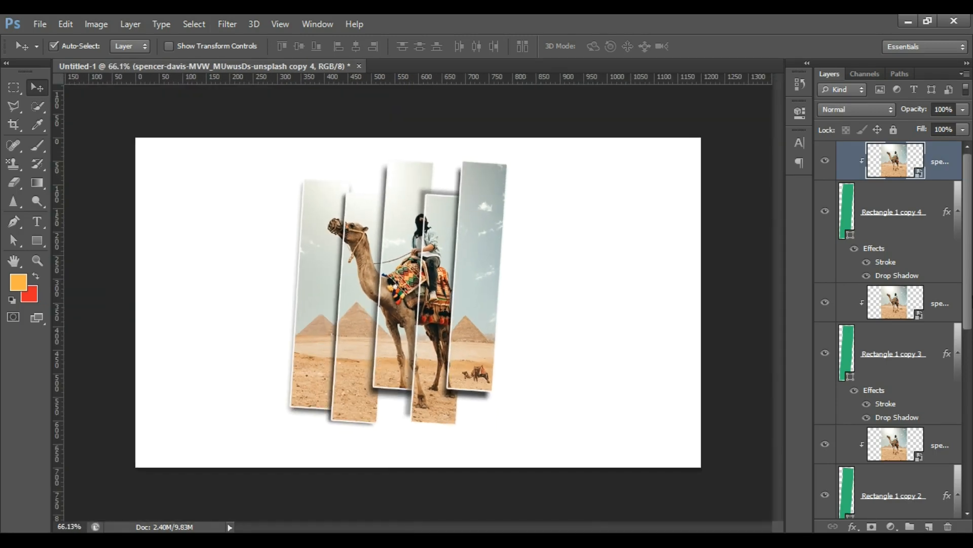
Add a Gradient fill layer directly above the Background layer.
scroll(895, 289, "down", 3)
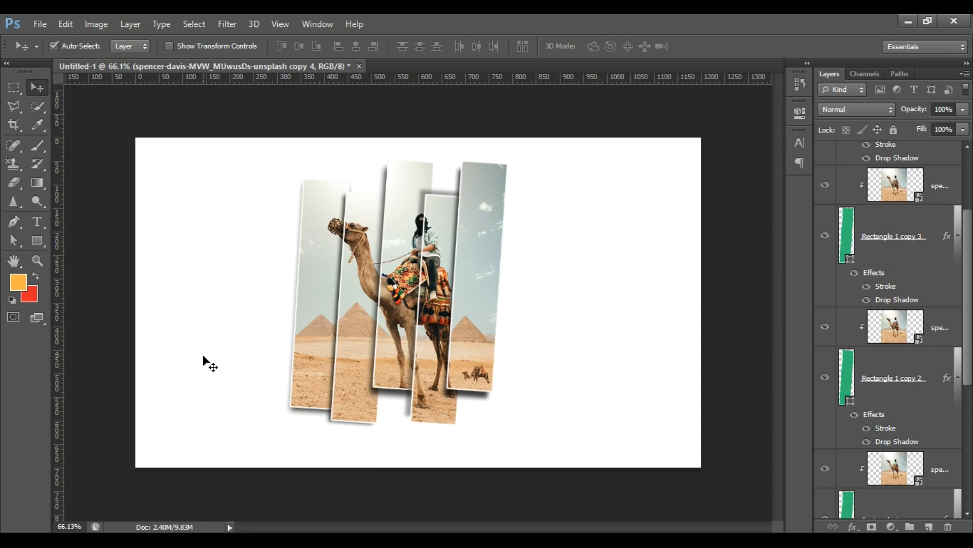
scroll(908, 397, "down", 5)
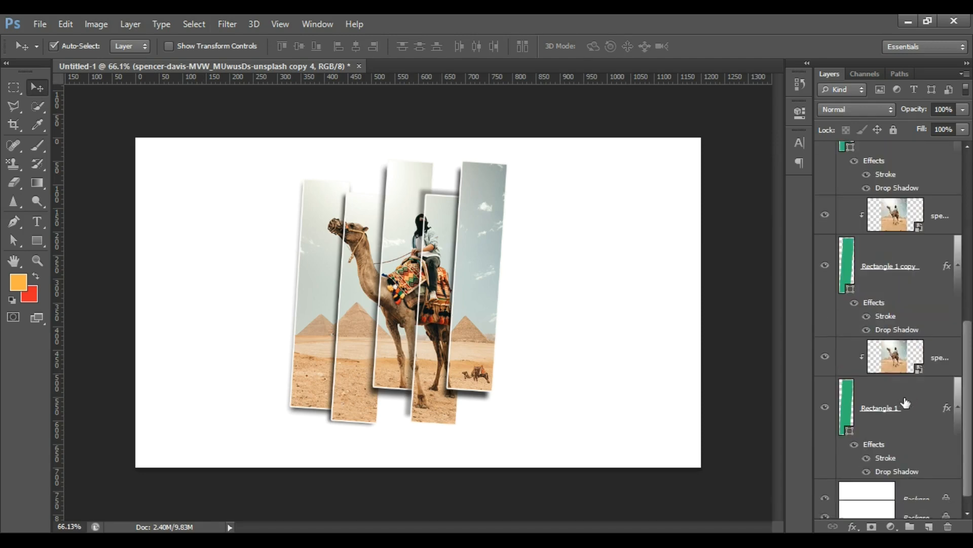
left_click(907, 510)
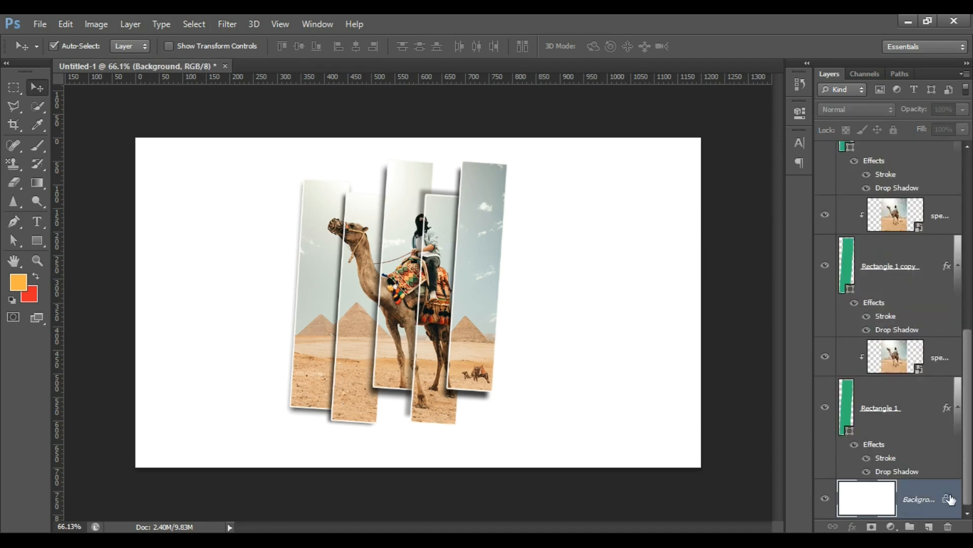
left_click(891, 527)
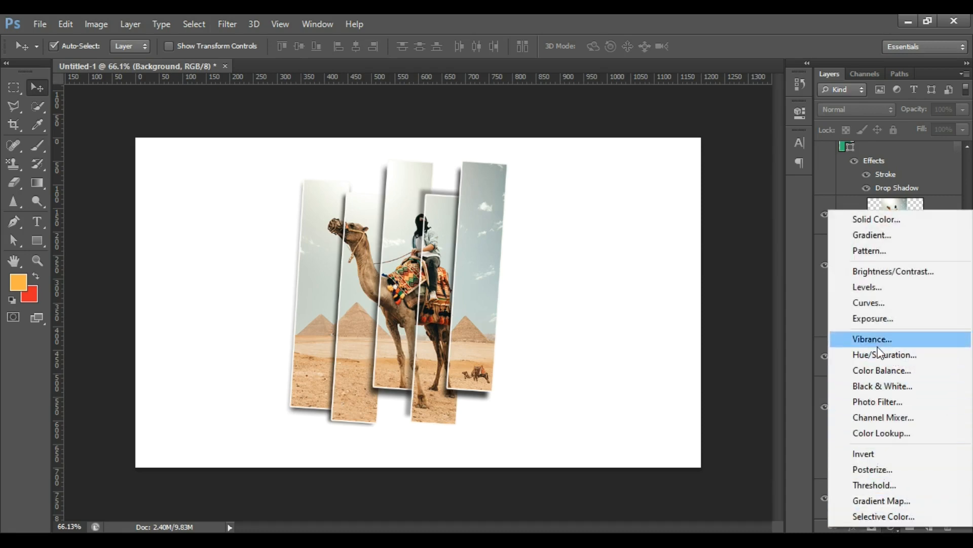
left_click(880, 236)
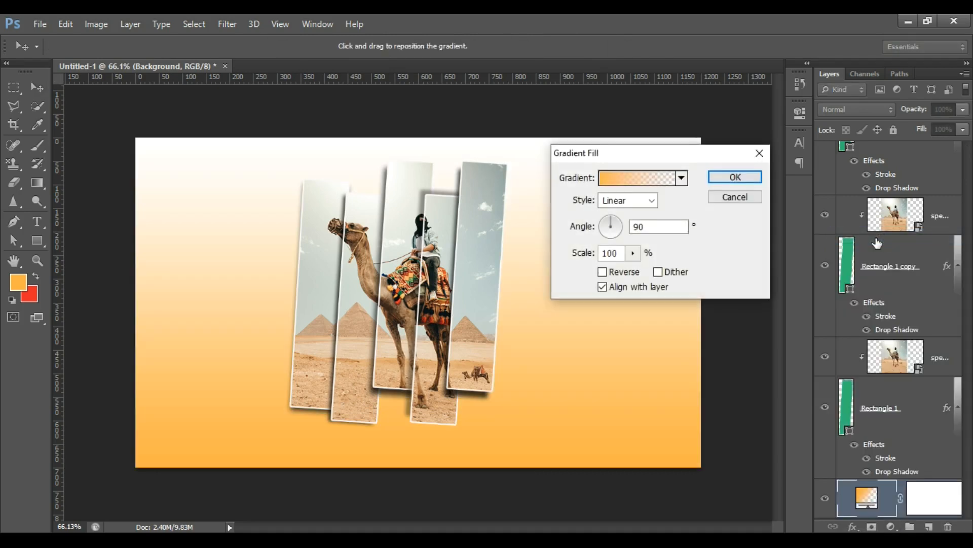
Open the fill layer's gradient for editing and base it on the Black, White preset.
left_click_drag(653, 156, 689, 157)
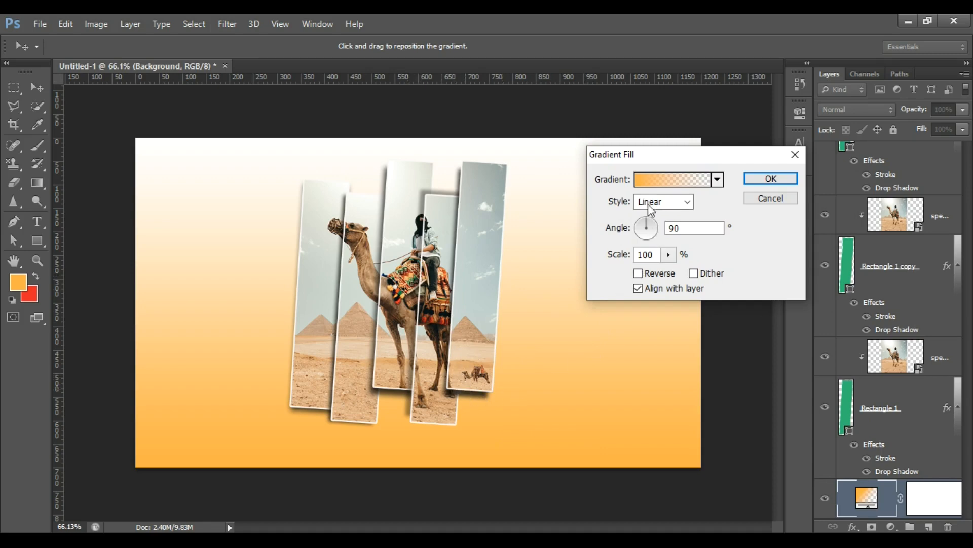
left_click(649, 180)
left_click_drag(363, 117, 745, 133)
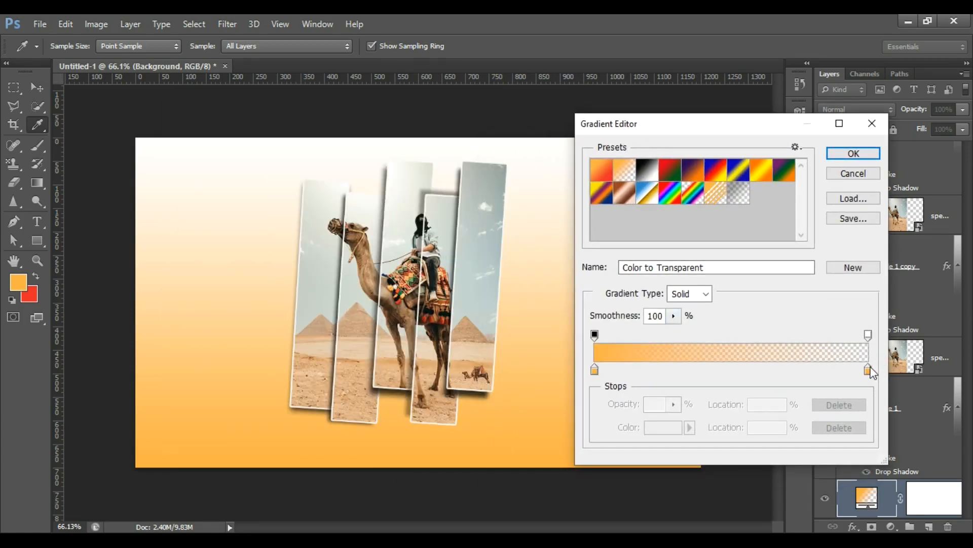
left_click(646, 169)
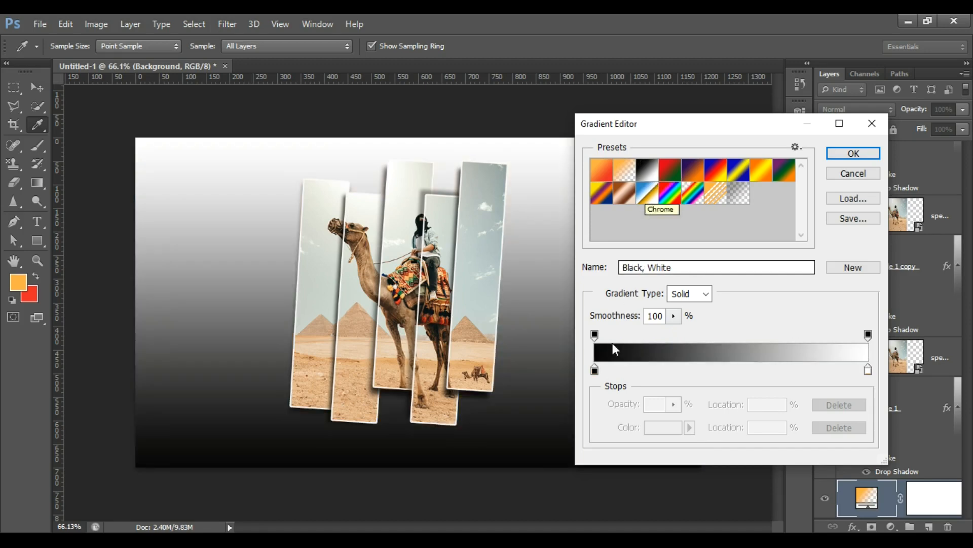
Recolour the gradient's black stop with a light sandy beige sampled from the desert ground in the camel photo.
double_click(595, 371)
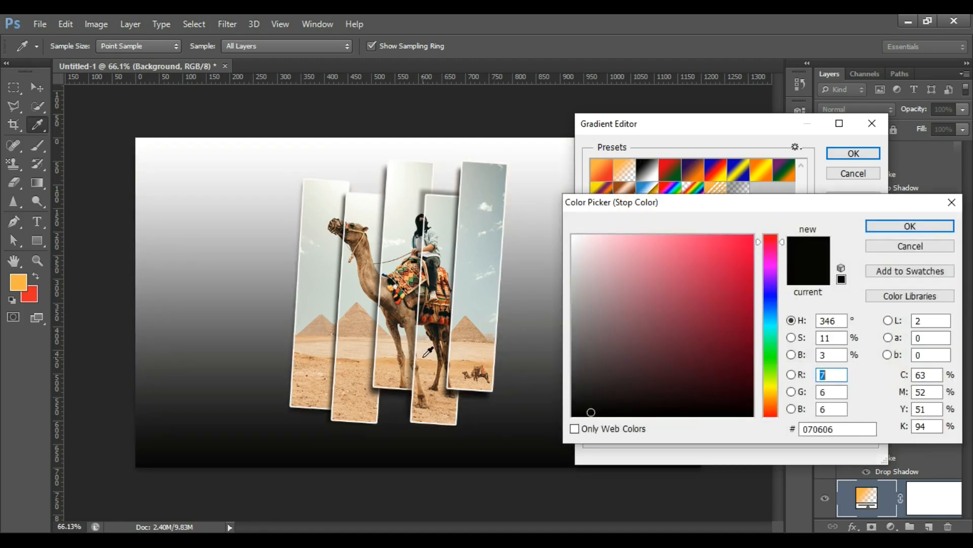
left_click(423, 357)
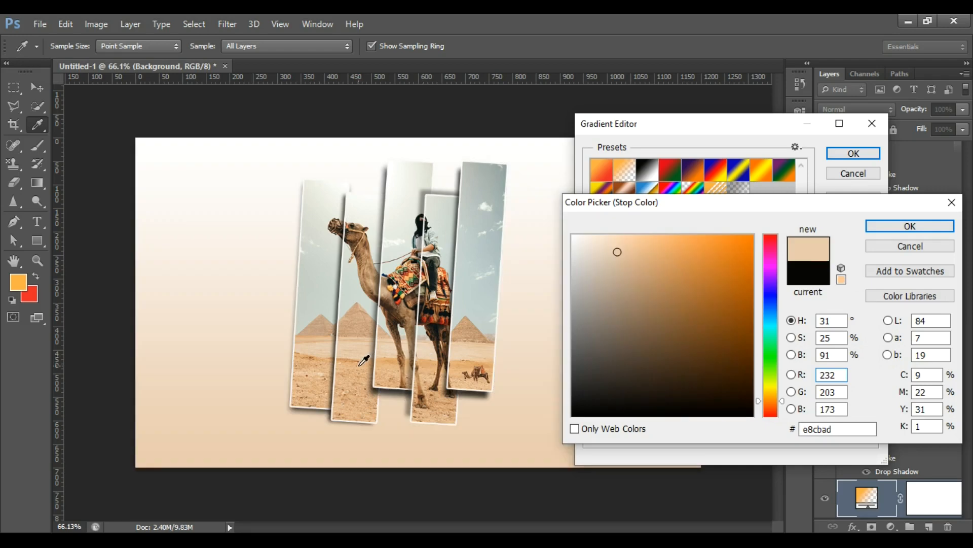
left_click(394, 301)
left_click(397, 299)
left_click(402, 288)
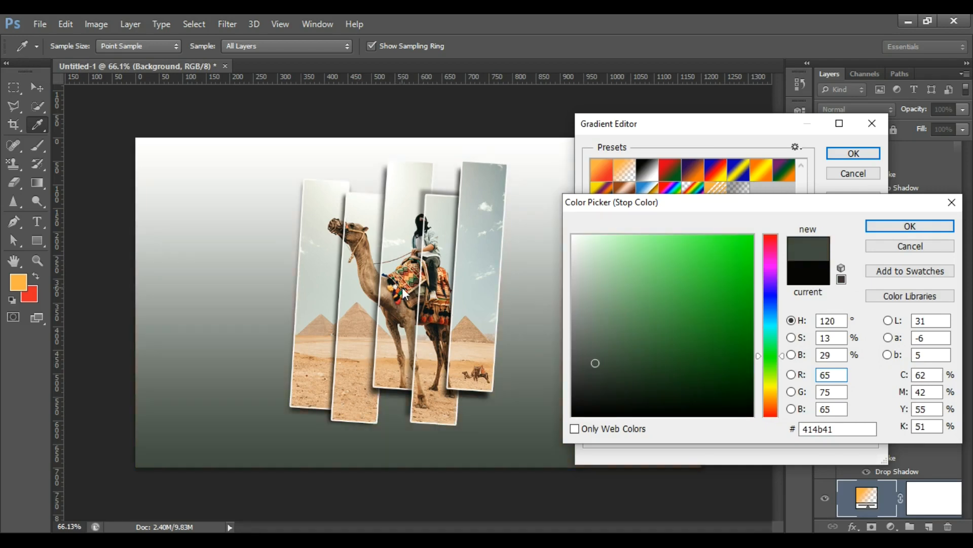
left_click(387, 353)
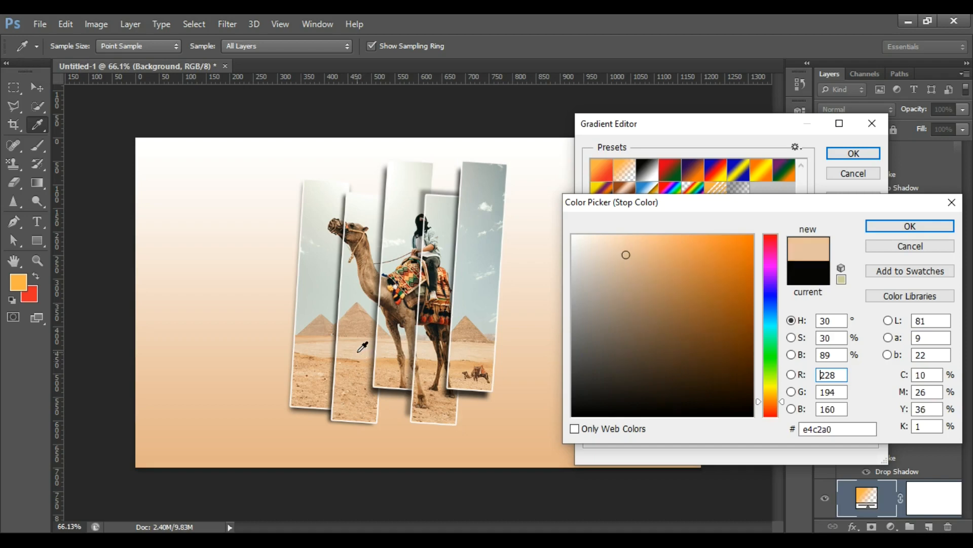
left_click(880, 229)
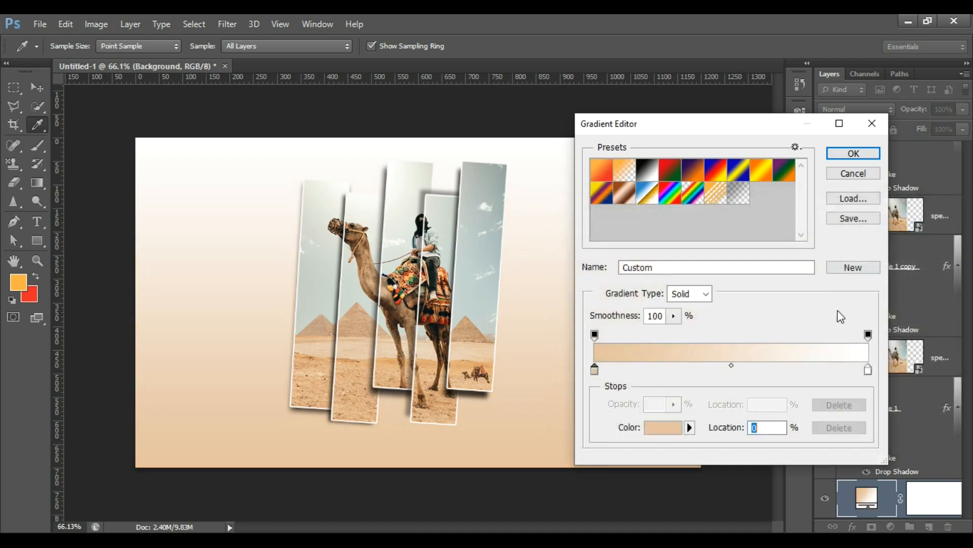
Recolour the gradient's white stop with a pale grey-green sampled from the photo's sky and accept the edited gradient.
double_click(868, 370)
left_click(356, 289)
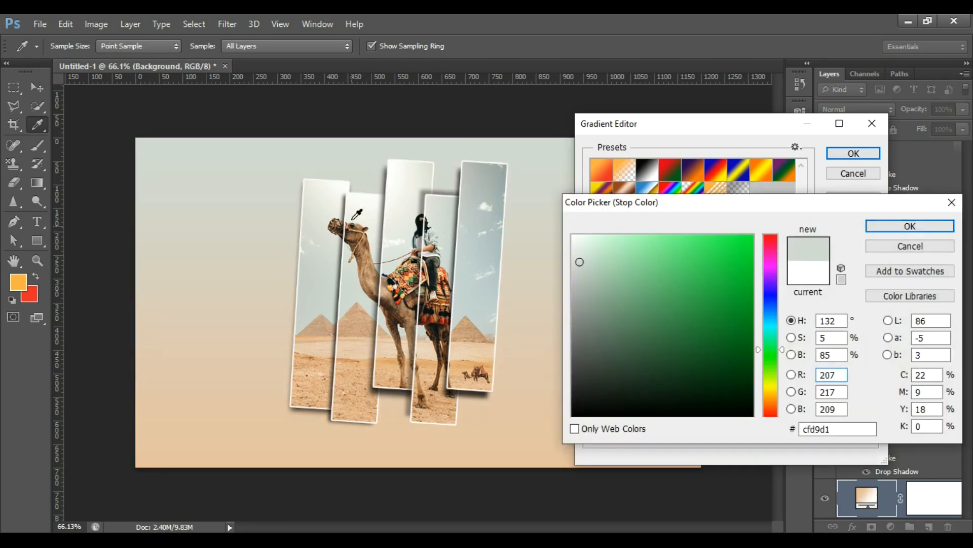
left_click(912, 225)
left_click(854, 153)
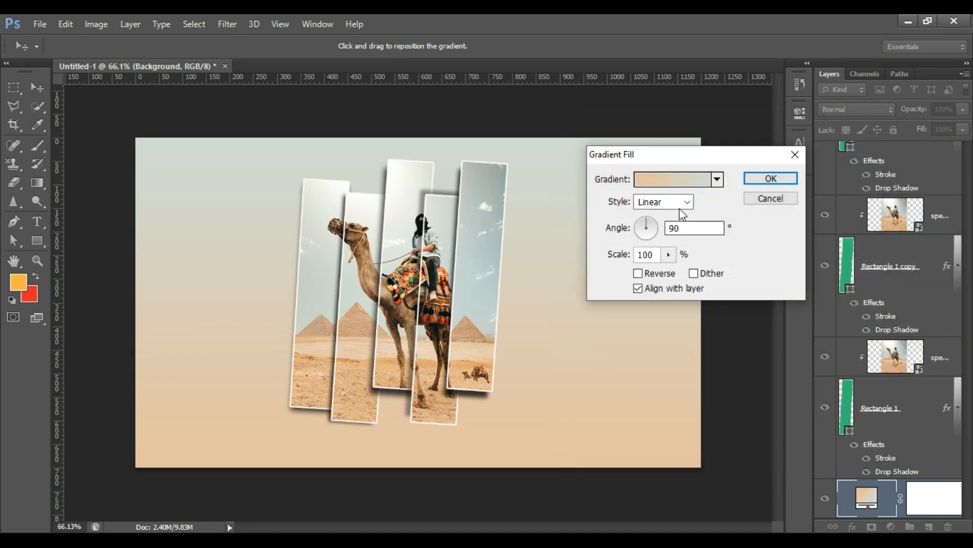
Try a reversed Radial style for the gradient fill and enlarge its scale beyond 100%.
left_click(662, 202)
left_click(654, 226)
left_click(638, 273)
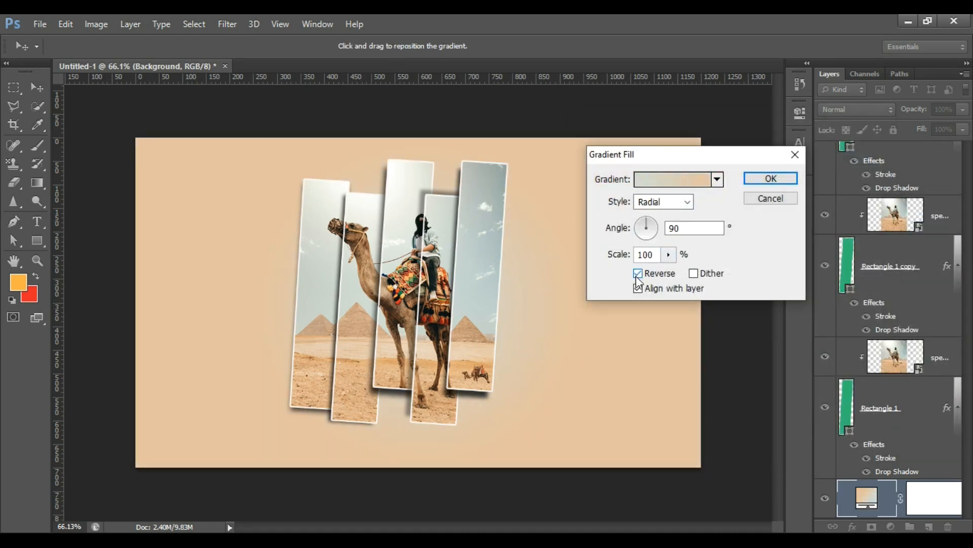
left_click(668, 254)
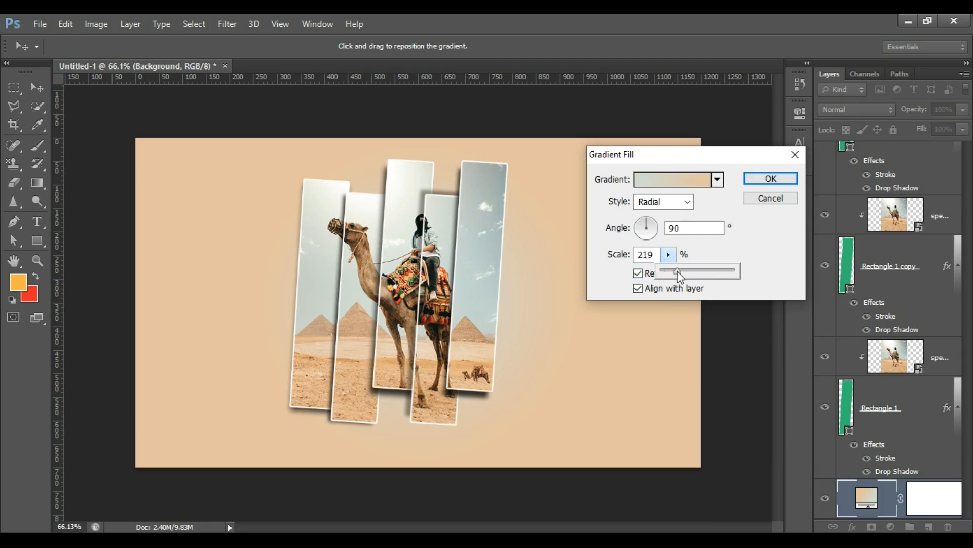
left_click_drag(677, 271, 681, 271)
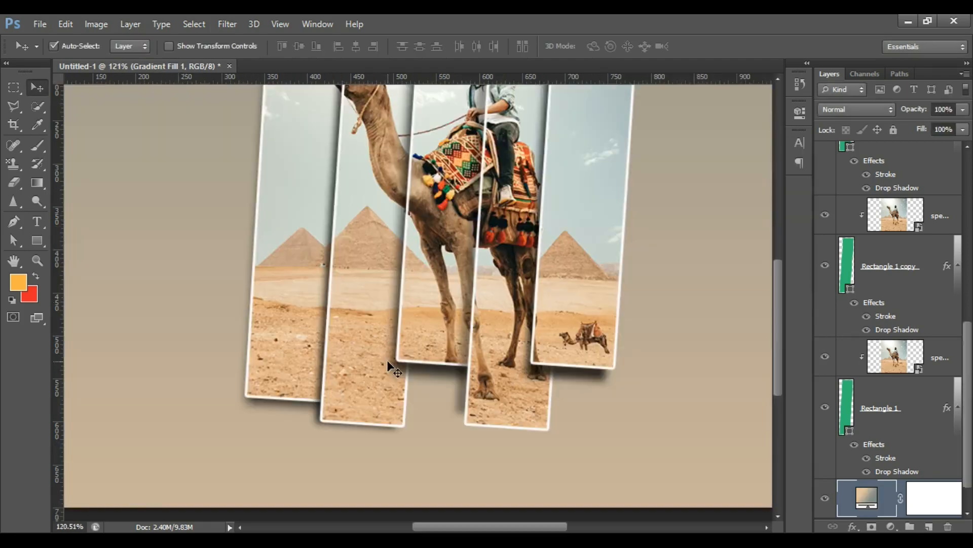
Examine the strip and photo layers by toggling the visibility of the lowest camel photo and of Rectangle 1 copy.
scroll(874, 353, "down", 1)
scroll(874, 352, "up", 3)
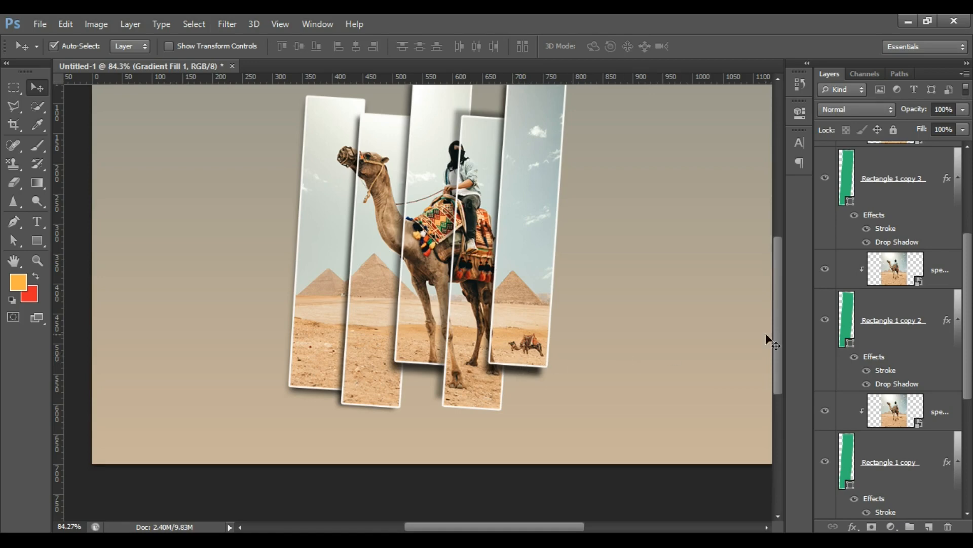
scroll(879, 332, "down", 5)
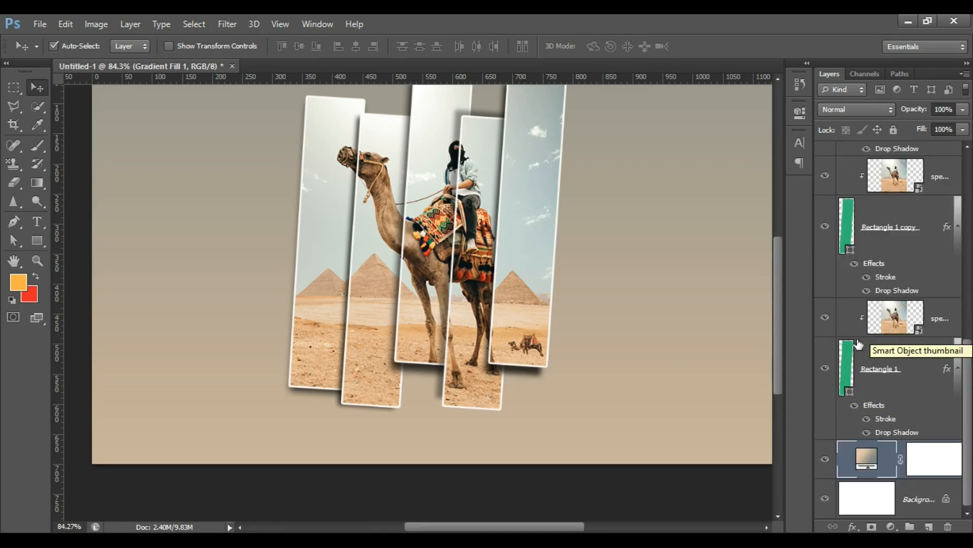
left_click(944, 325)
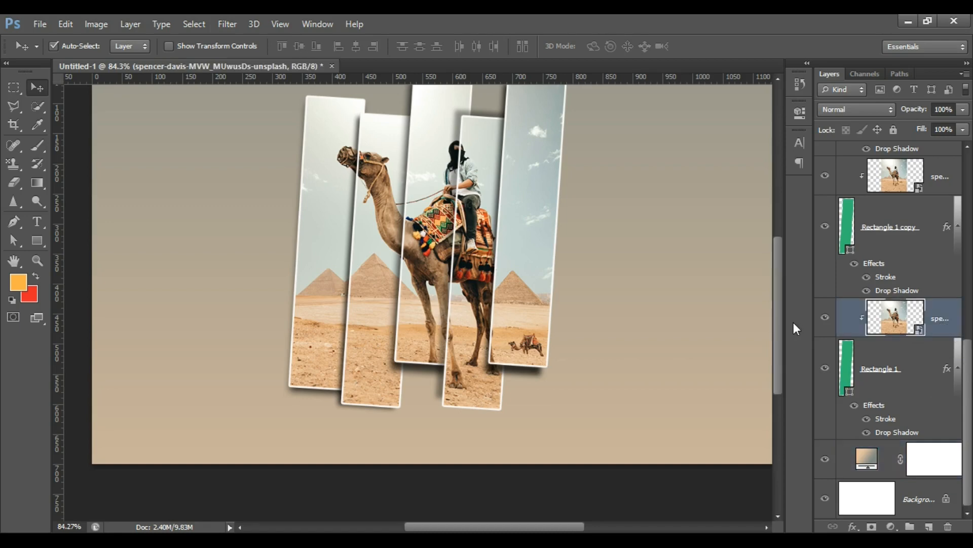
left_click(825, 317)
left_click(825, 317)
left_click(909, 234)
scroll(908, 239, "up", 1)
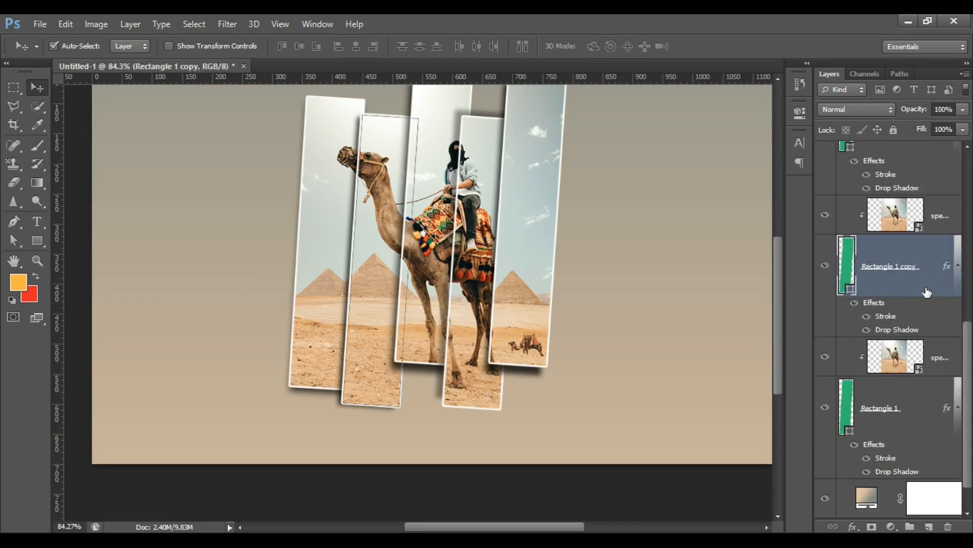
left_click(825, 268)
left_click(824, 268)
left_click(824, 268)
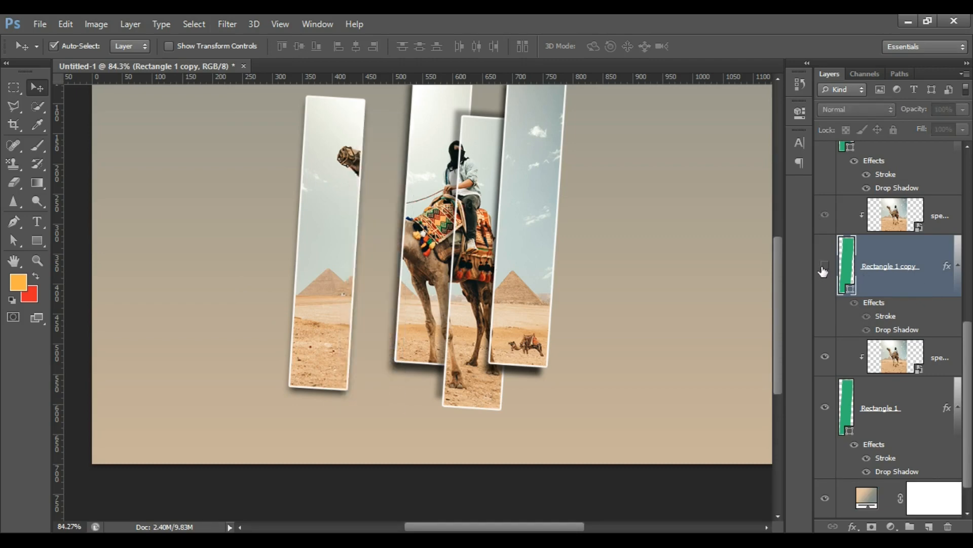
left_click(823, 269)
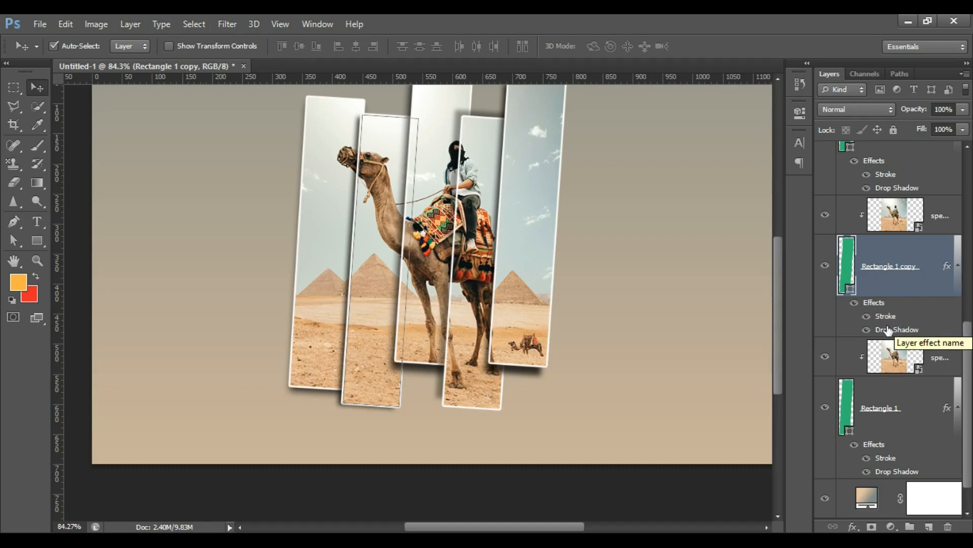
Add an Outer Glow effect to Rectangle 1 copy and set the glow colour to bright red.
double_click(920, 334)
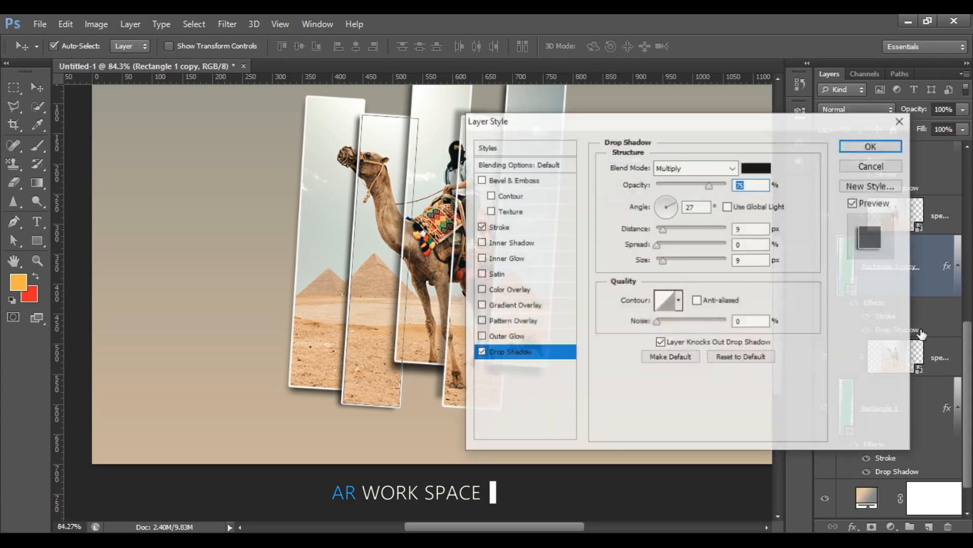
left_click_drag(647, 131, 766, 137)
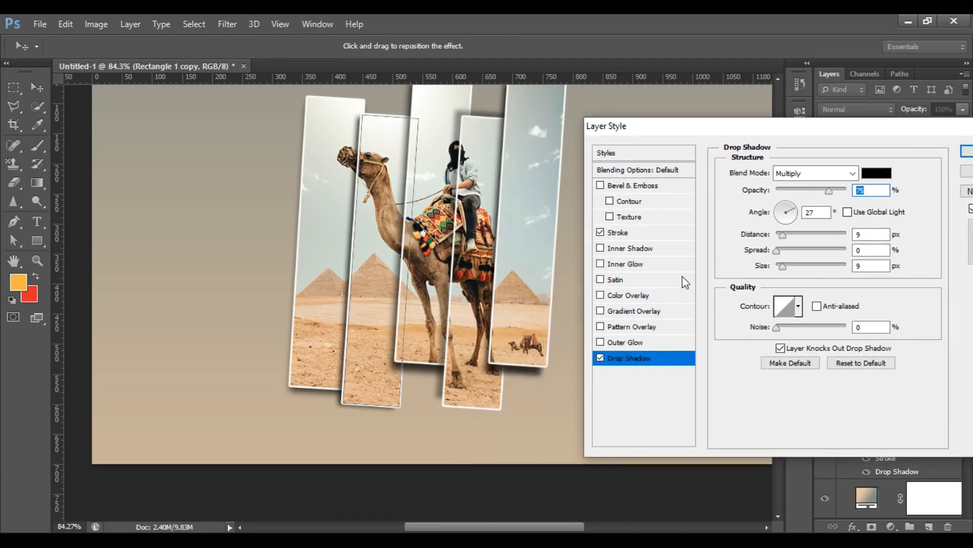
left_click(623, 342)
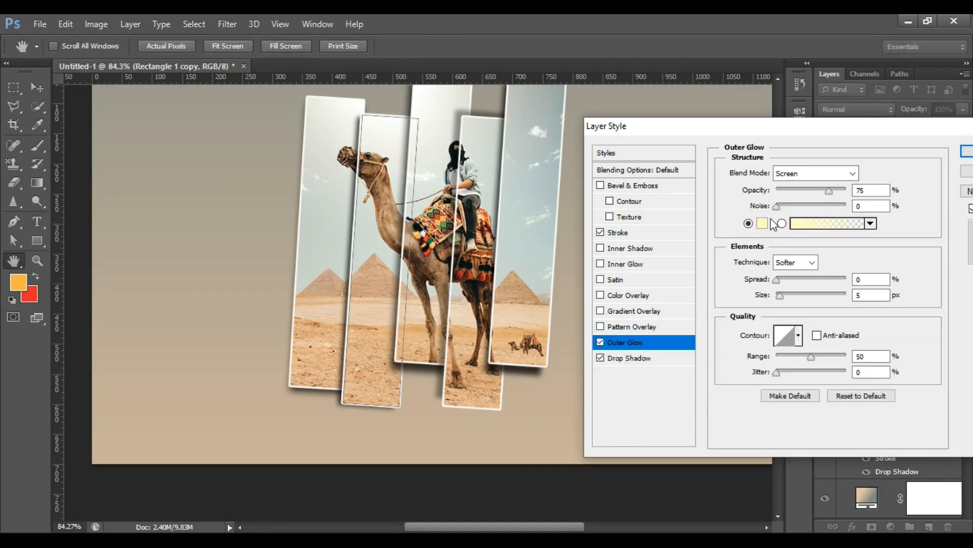
left_click(763, 223)
left_click(750, 236)
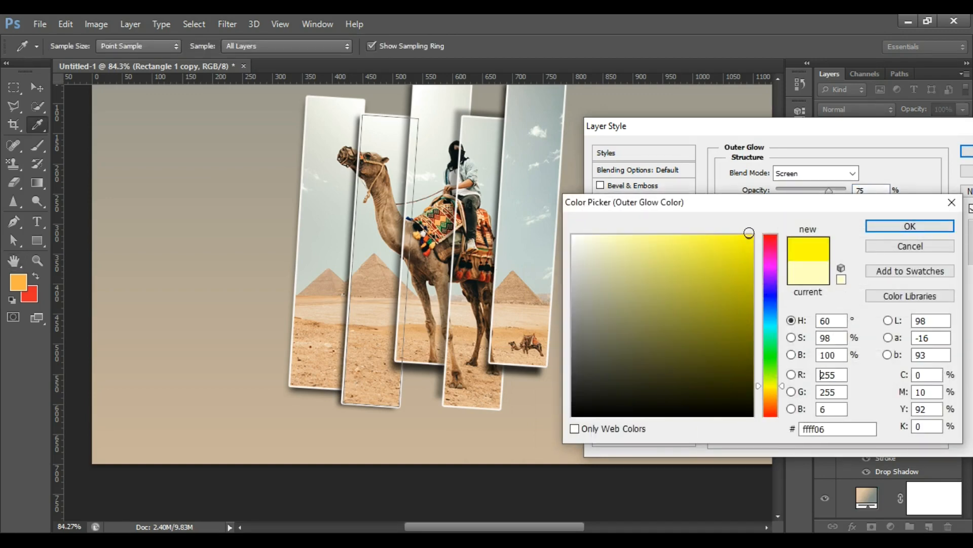
left_click(771, 257)
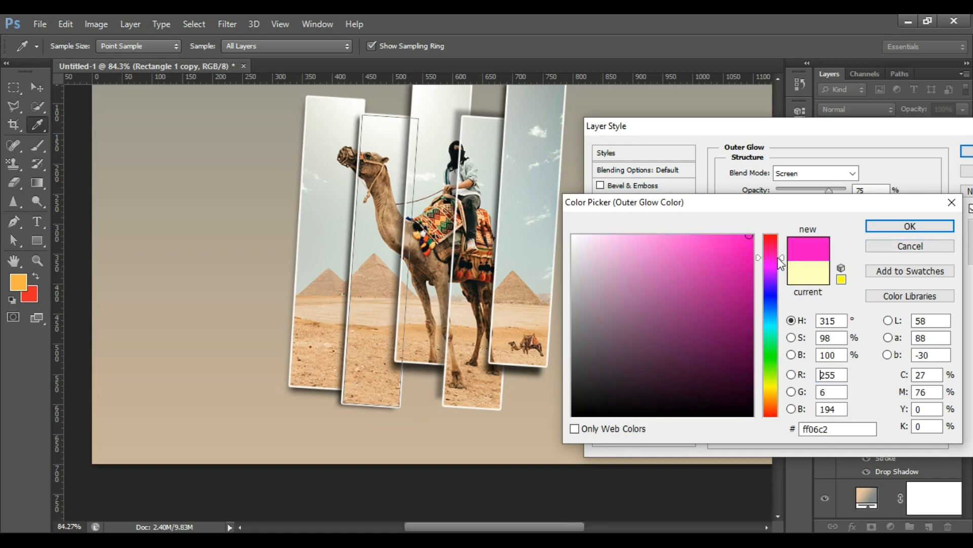
left_click_drag(769, 238, 769, 233)
left_click_drag(750, 258, 750, 244)
left_click(885, 225)
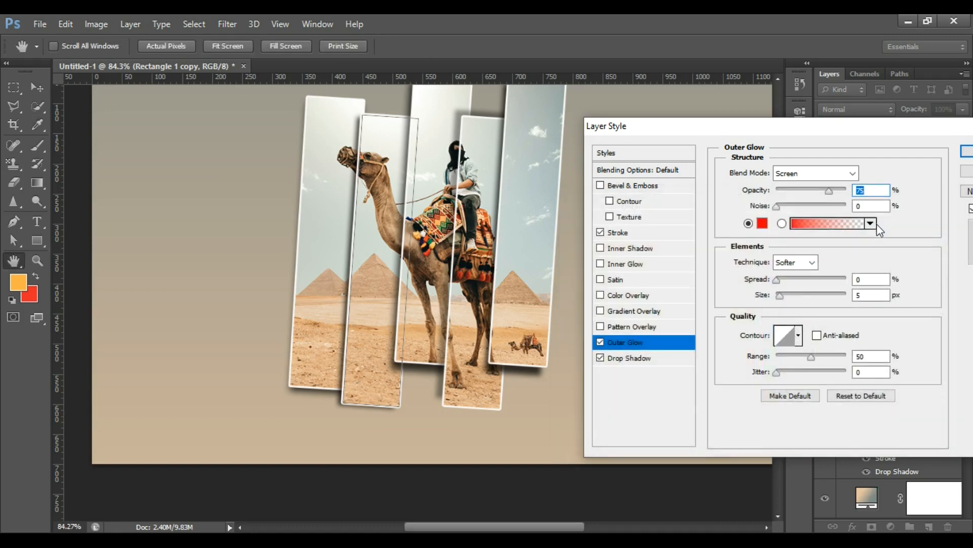
Set the outer glow's spread to 11% and its size to 21 px.
left_click_drag(782, 281, 809, 296)
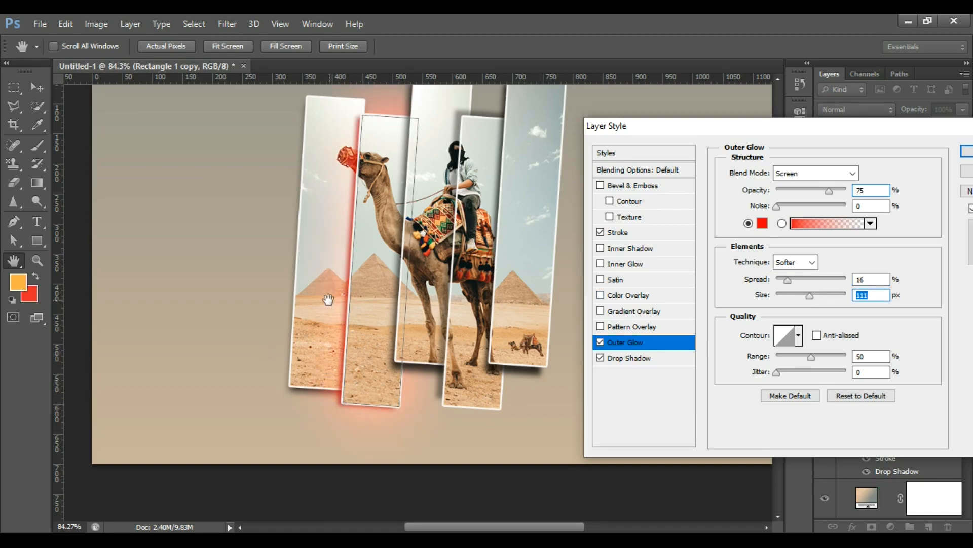
left_click_drag(811, 294, 788, 299)
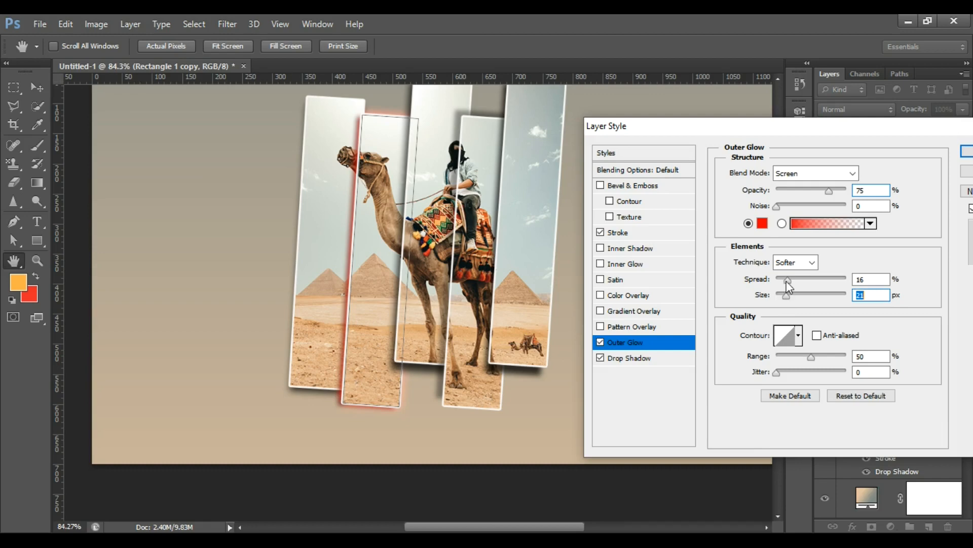
left_click(787, 282)
left_click_drag(780, 282, 784, 282)
Try the Normal and Multiply blend modes on the outer glow and return it to Screen.
left_click(781, 174)
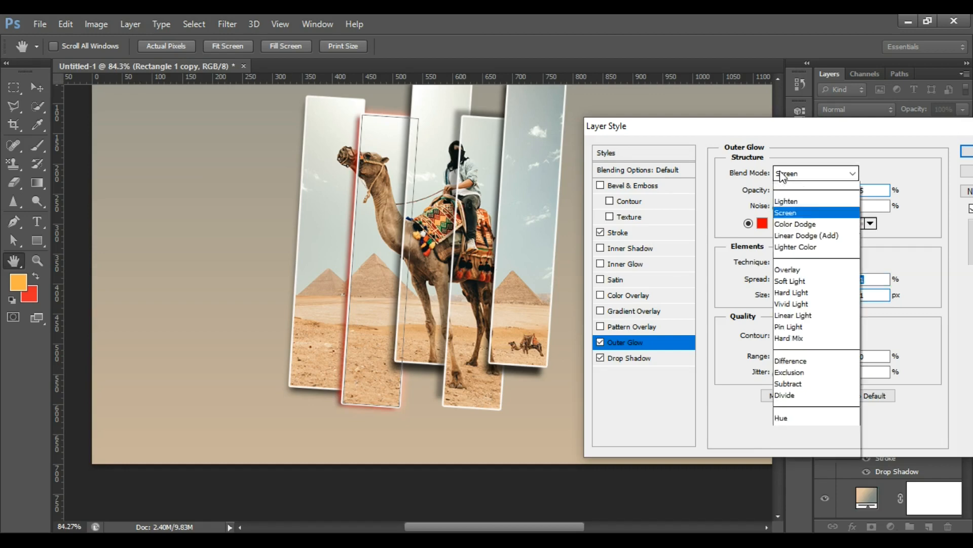
scroll(783, 187, "up", 3)
left_click(786, 193)
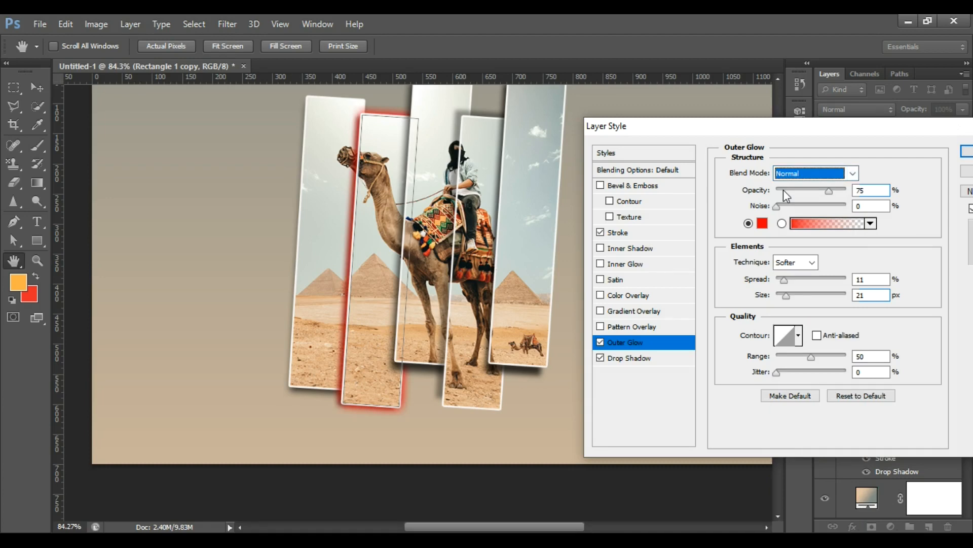
left_click(790, 174)
left_click(785, 234)
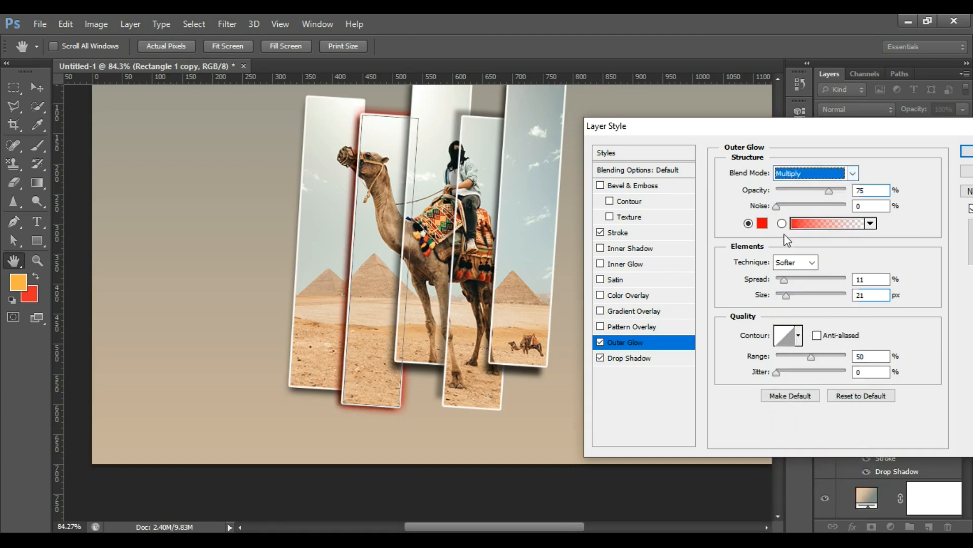
left_click(804, 174)
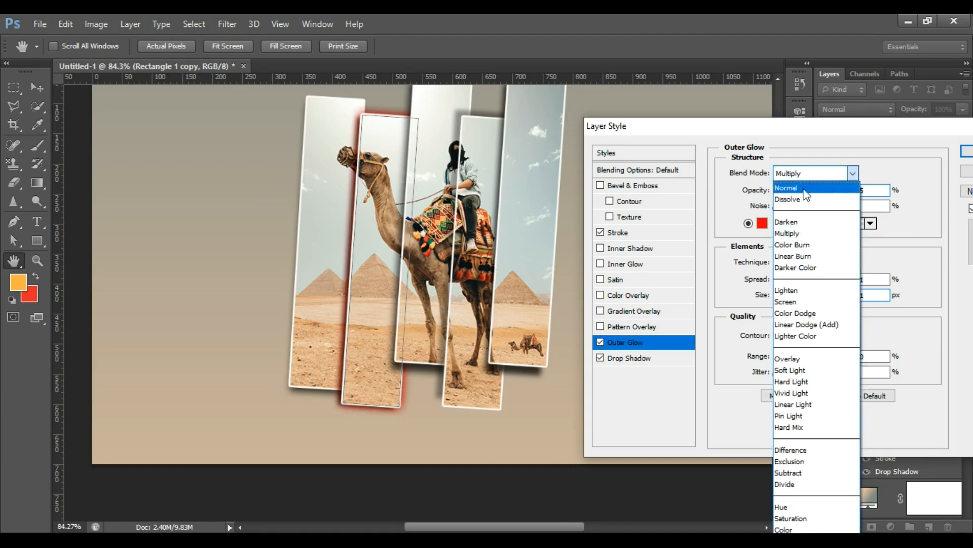
left_click(786, 301)
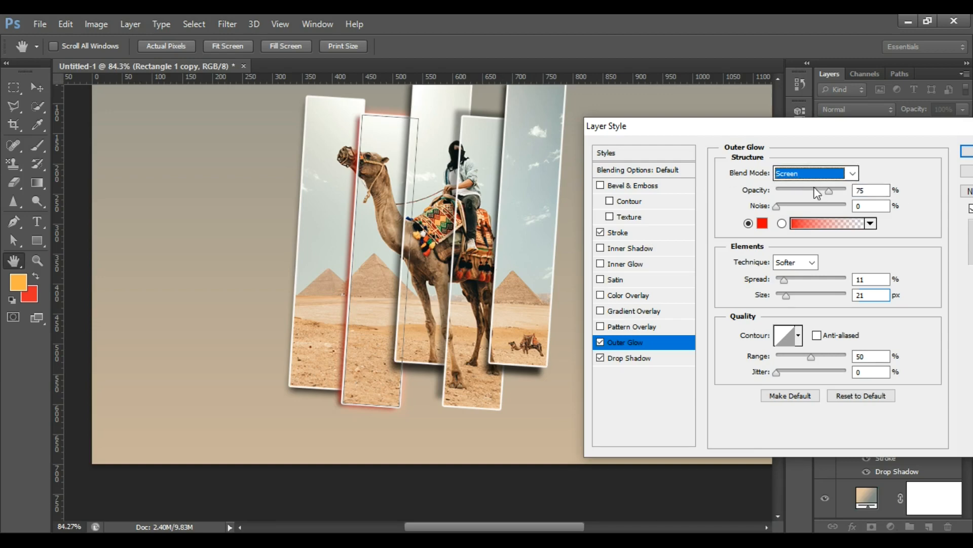
Set the outer glow to 0% noise, Softer technique, 0% spread and a size of 29 px.
left_click_drag(777, 208, 795, 208)
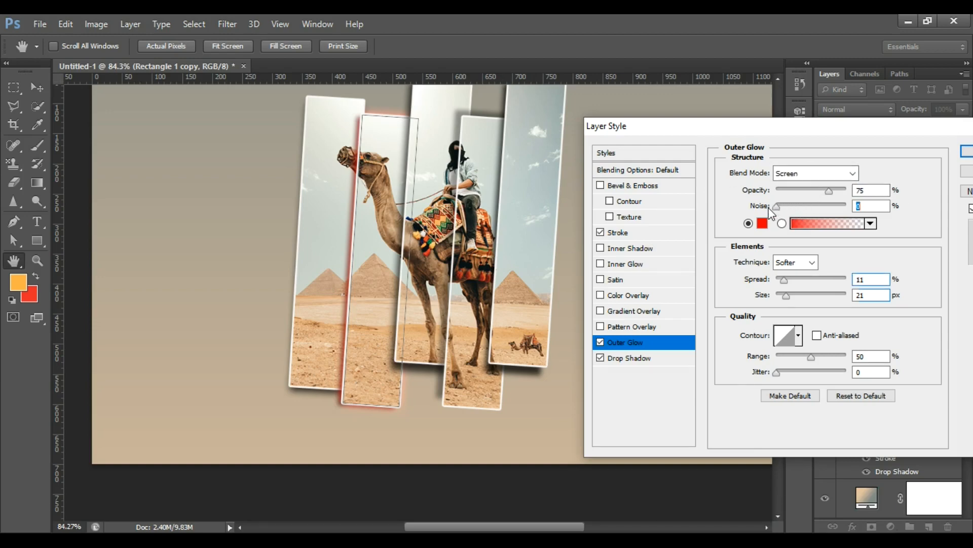
mouse_move(785, 280)
left_mouse_down()
mouse_move(801, 280)
mouse_move(790, 280)
left_mouse_up()
left_click(797, 263)
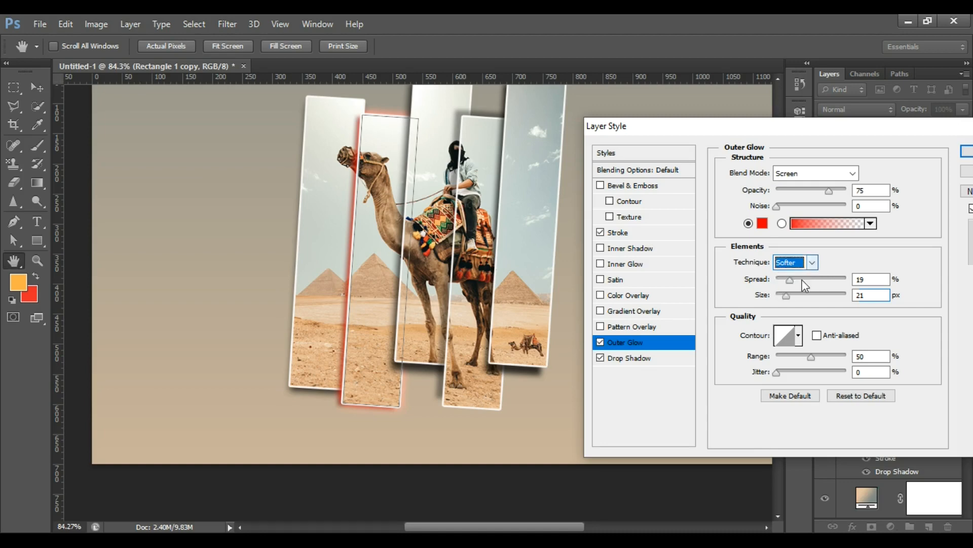
left_click_drag(792, 298, 782, 280)
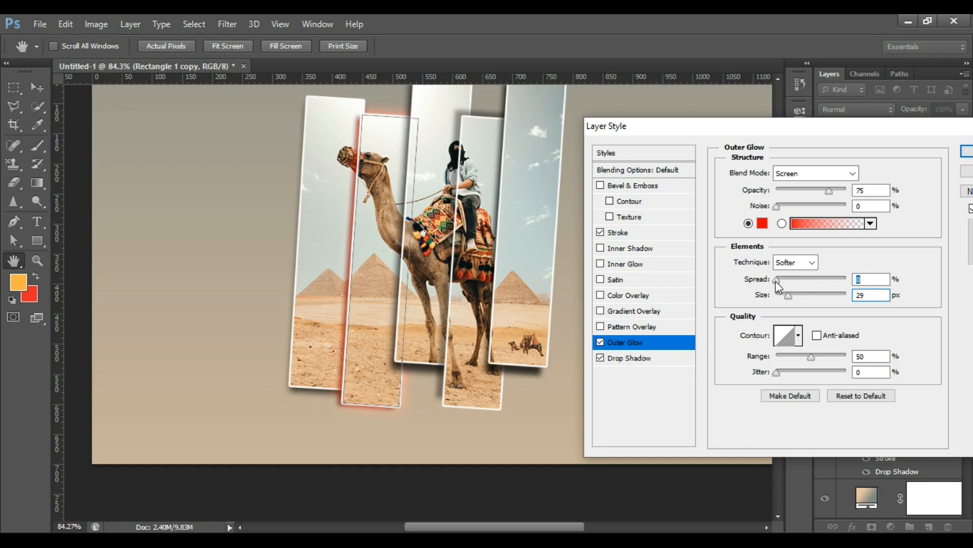
Keep the red outer glow's spread at 0% and apply the layer style to Rectangle 1 copy.
left_click(780, 280)
left_click(964, 155)
key("ctrl+0")
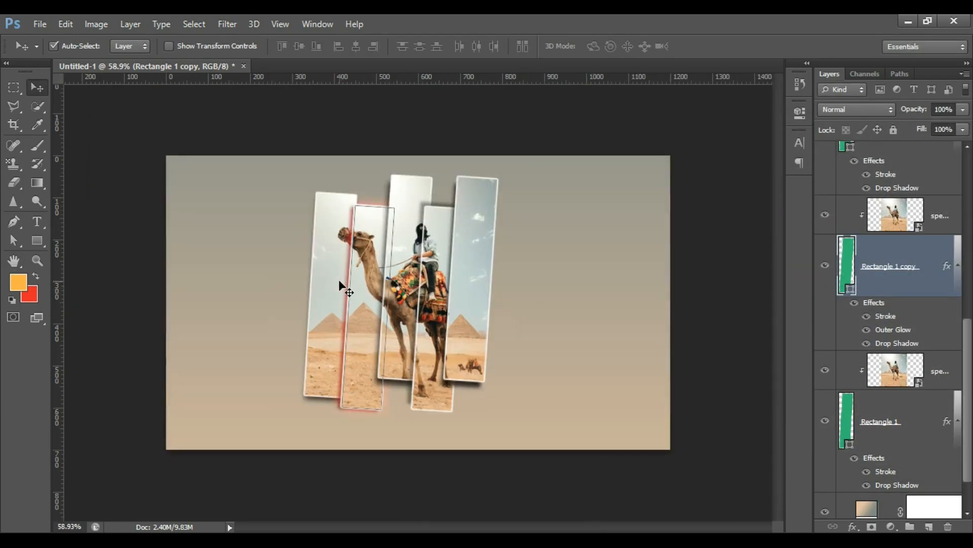
Add an Outer Glow effect to Rectangle 1 copy 2 and set the glow colour to bright green.
scroll(916, 294, "up", 3)
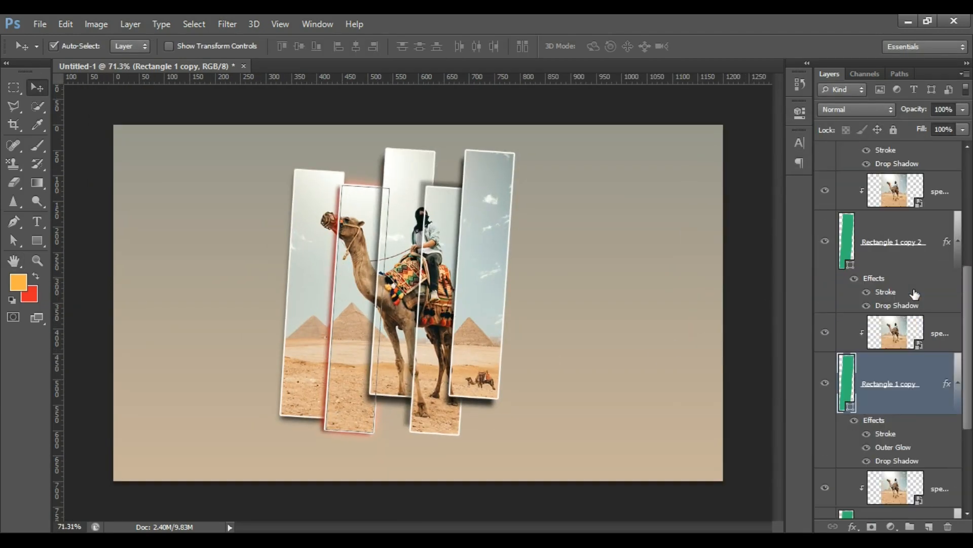
left_click(917, 292)
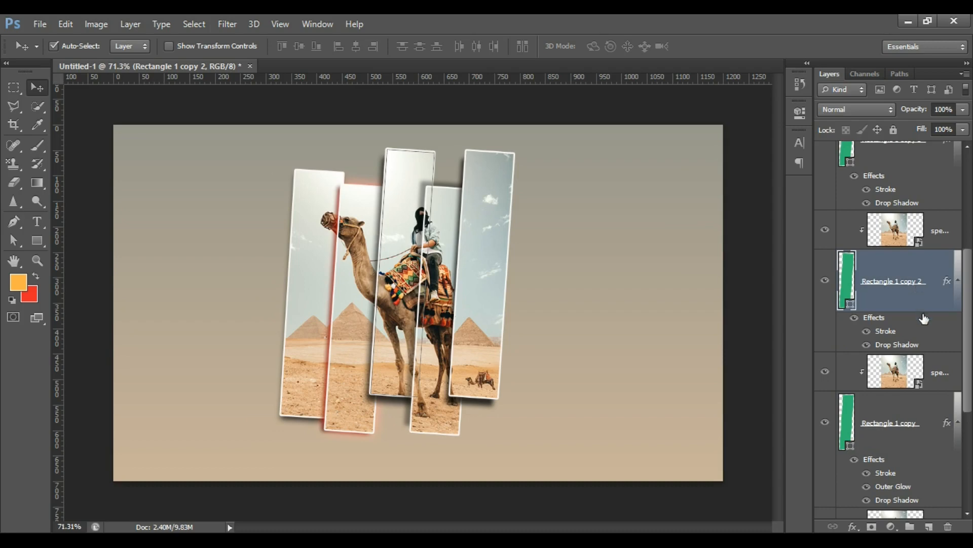
double_click(897, 345)
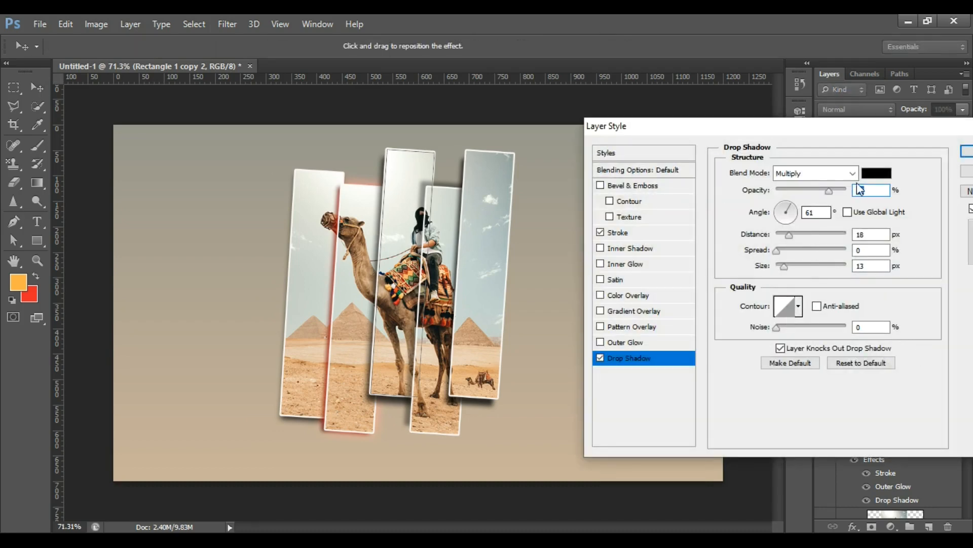
left_click(633, 339)
left_click(762, 225)
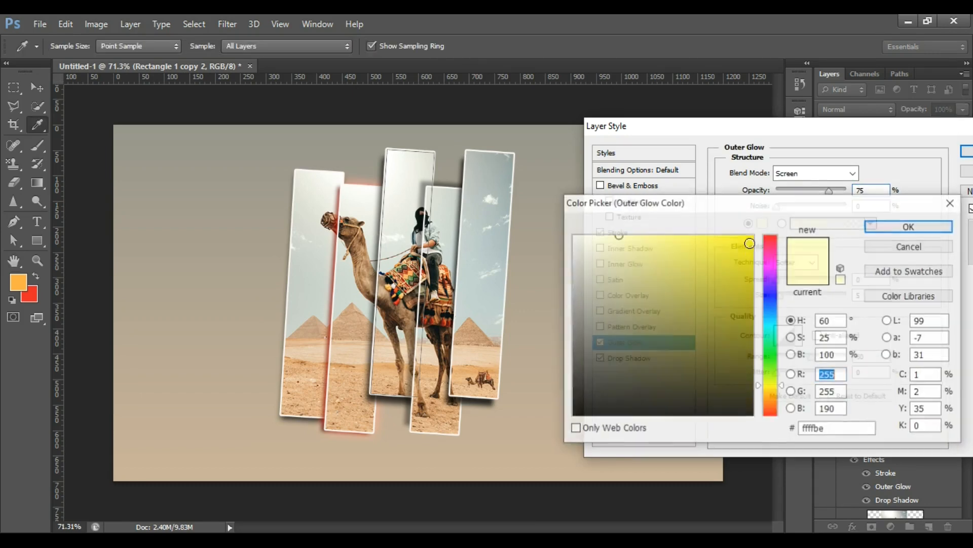
left_click(769, 354)
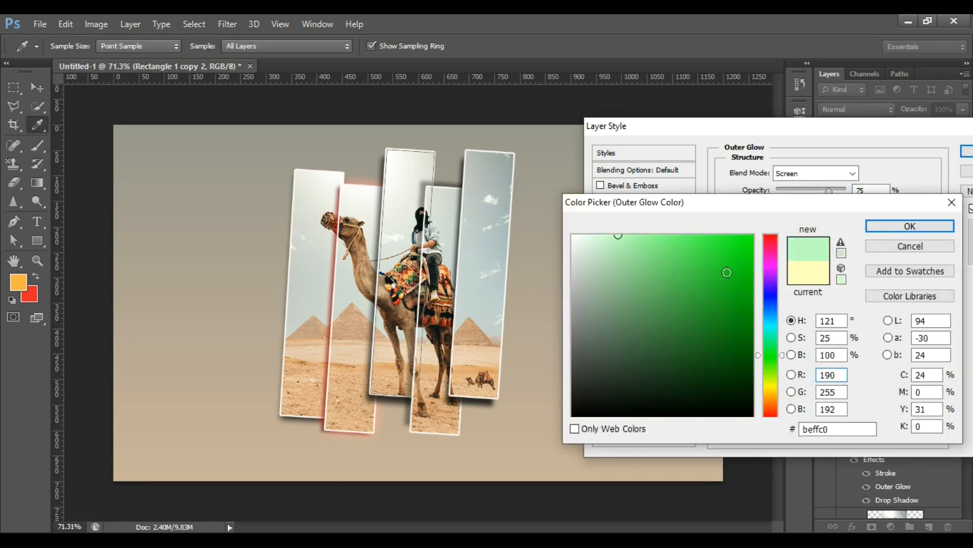
left_click(748, 237)
left_click_drag(740, 359, 742, 241)
left_click(878, 228)
Set the green outer glow's spread to 8%, size to 21 px and jitter to 15%, and raise its range.
mouse_move(780, 296)
left_mouse_down()
mouse_move(799, 295)
mouse_move(785, 302)
mouse_move(795, 299)
mouse_move(782, 283)
mouse_move(796, 297)
mouse_move(786, 297)
left_mouse_up()
left_click(780, 279)
left_click(776, 279)
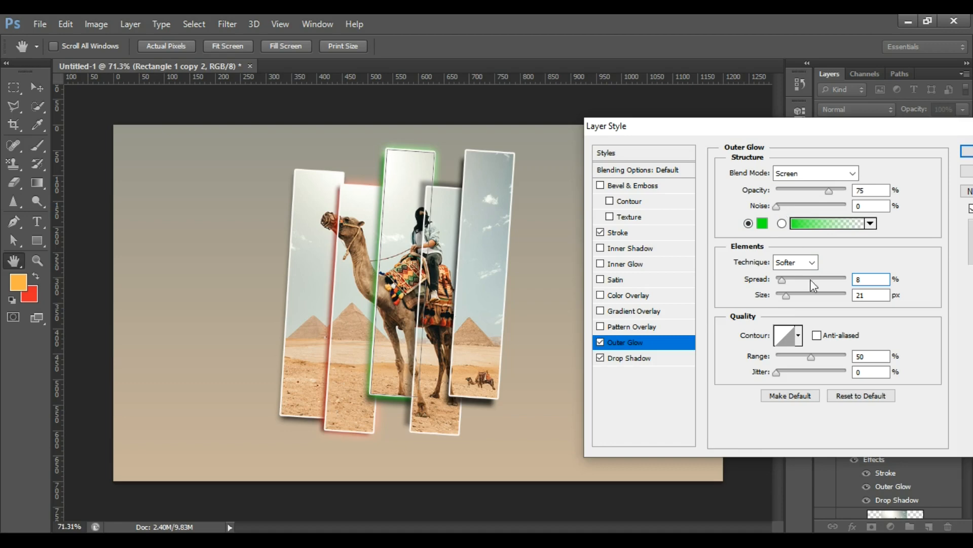
left_click_drag(774, 375, 831, 355)
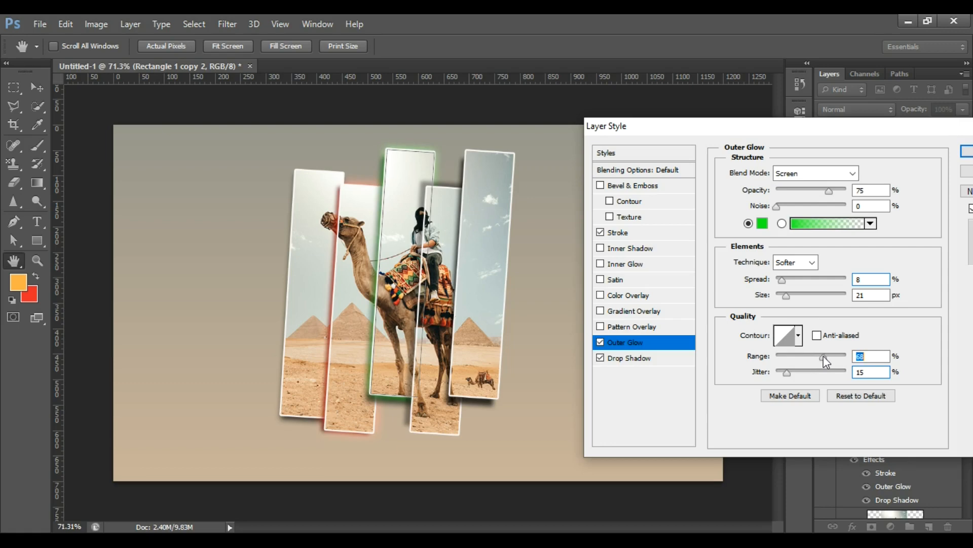
Try another contour on the green outer glow, return it to the linear contour, and apply the layer style.
left_click(799, 336)
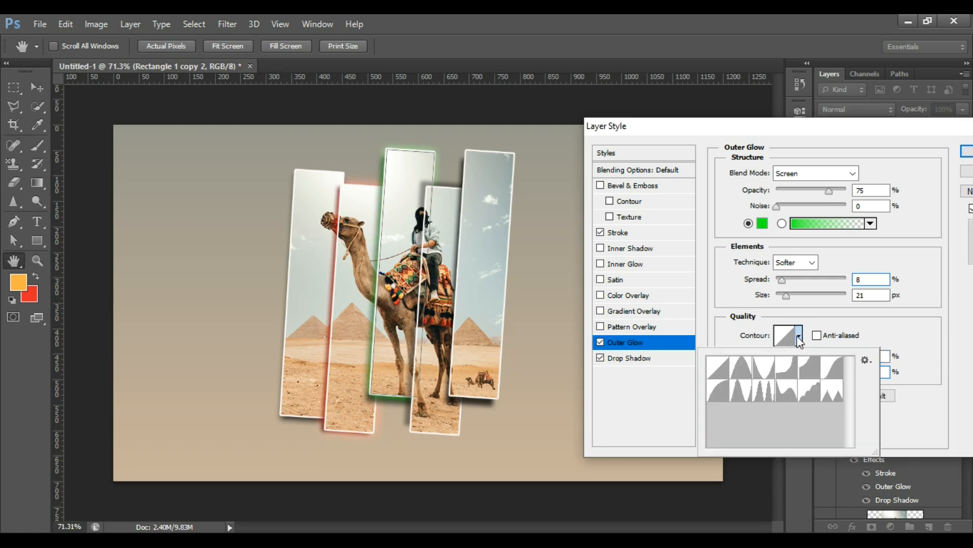
left_click(741, 369)
left_click(719, 371)
left_click(851, 300)
left_click(966, 151)
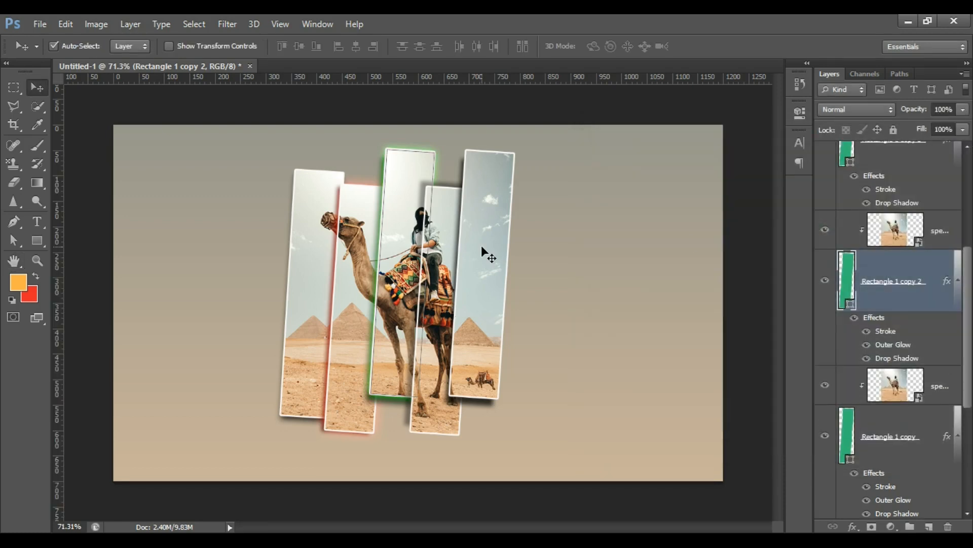
Add an Outer Glow effect to Rectangle 1 copy 3 and set the glow colour to blue #190feb.
scroll(934, 243, "up", 3)
left_click(908, 299)
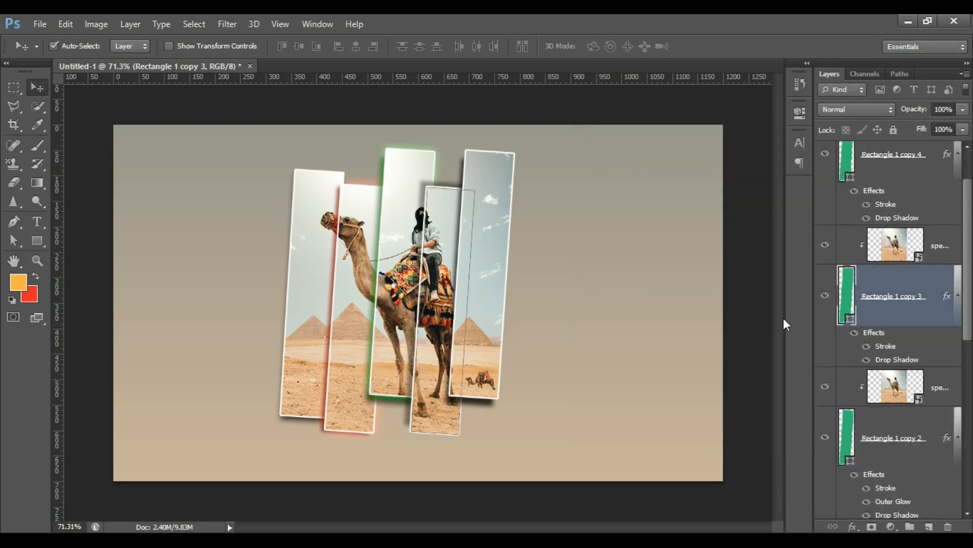
left_click(825, 295)
left_click(825, 295)
double_click(931, 318)
left_click(629, 343)
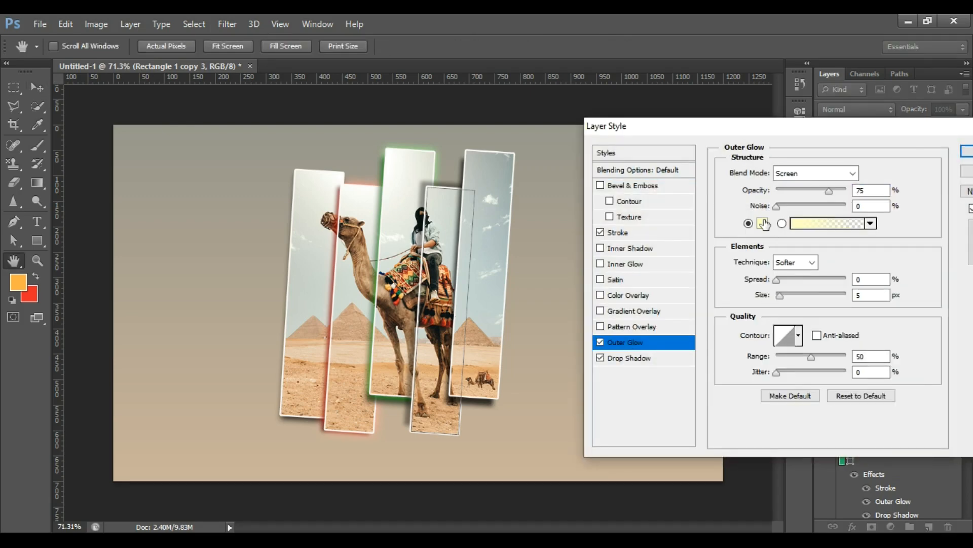
left_click(764, 223)
left_click(771, 294)
left_click(744, 248)
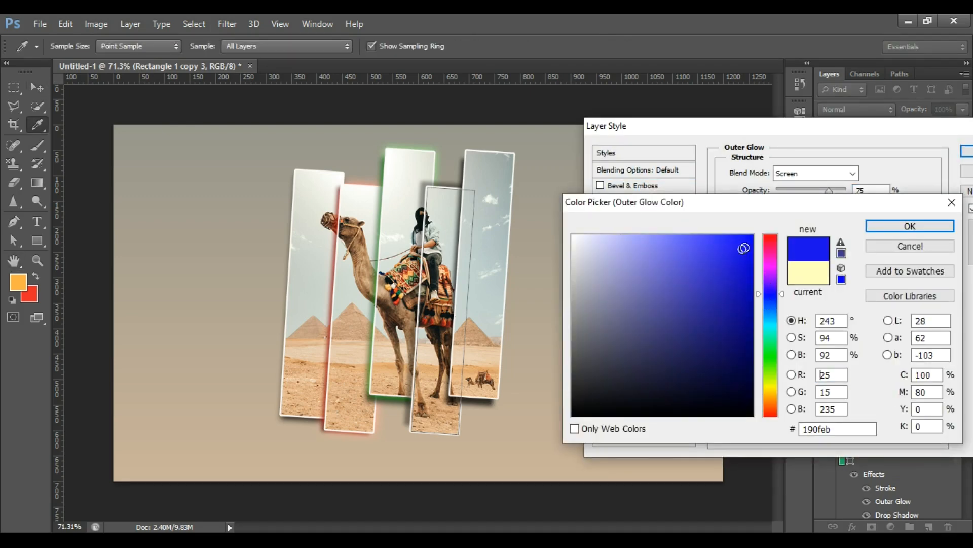
left_click(923, 226)
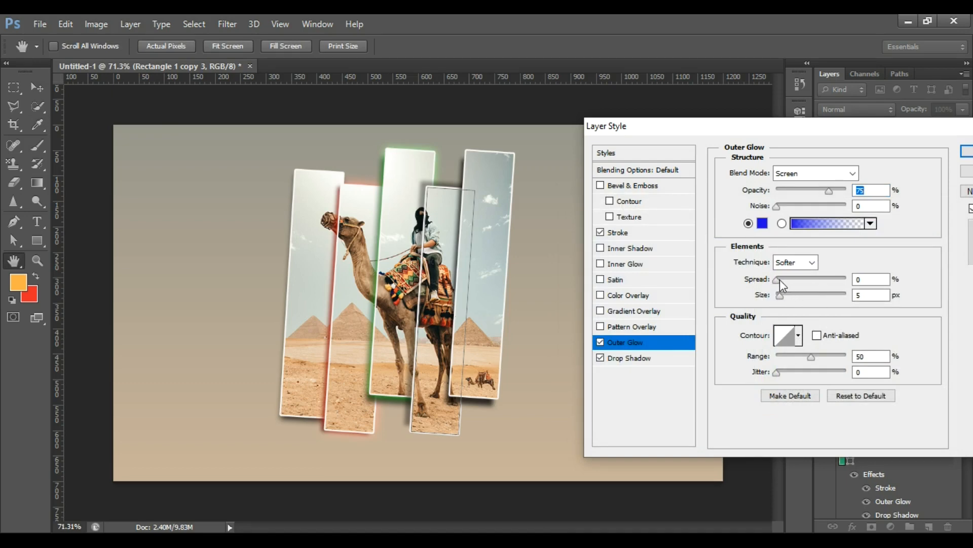
Set the blue outer glow to 23% spread, 13 px size, 23% range and 9% jitter, and apply the layer style.
mouse_move(778, 280)
left_mouse_down()
mouse_move(799, 281)
mouse_move(798, 297)
mouse_move(783, 298)
mouse_move(794, 290)
left_mouse_up()
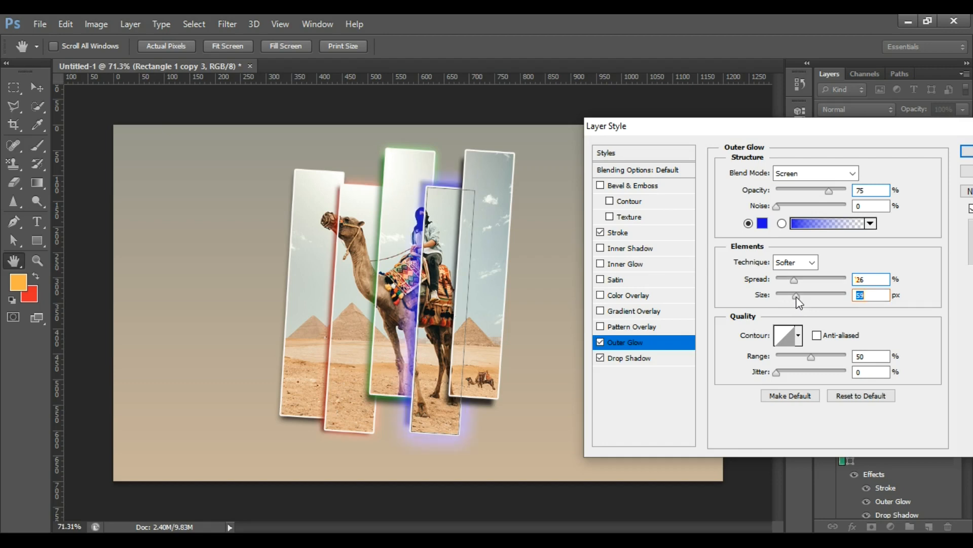
mouse_move(810, 357)
left_mouse_down()
mouse_move(781, 355)
mouse_move(799, 373)
mouse_move(783, 373)
mouse_move(812, 358)
left_mouse_up()
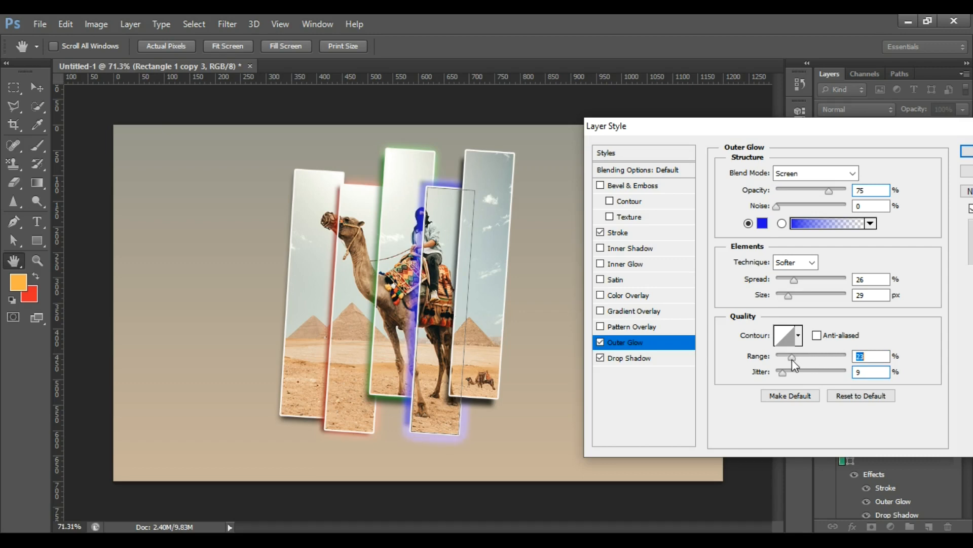
mouse_move(789, 295)
left_mouse_down()
mouse_move(799, 297)
mouse_move(784, 308)
mouse_move(793, 283)
left_mouse_up()
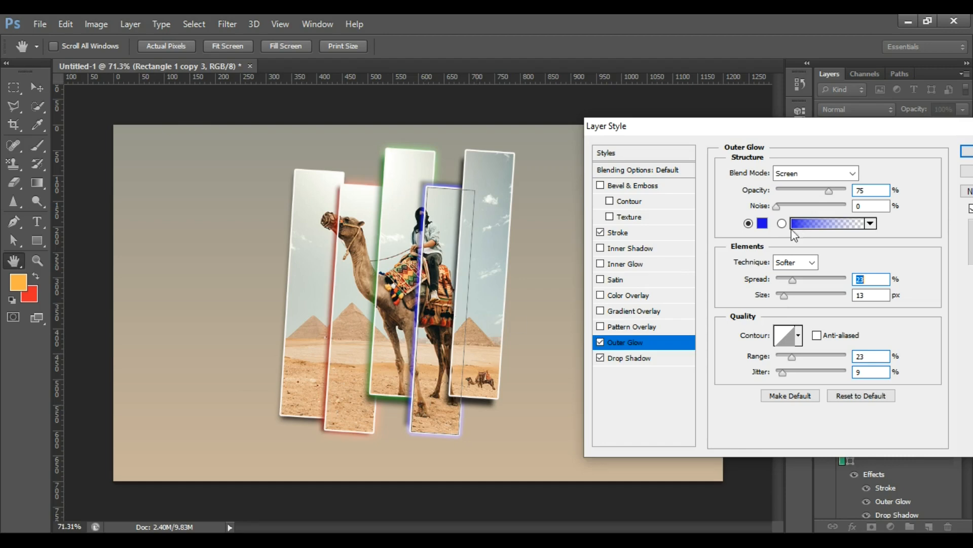
left_click(967, 151)
Add an Outer Glow effect to Rectangle 1 copy 4 and set the glow colour to bright yellow #ffff02.
scroll(903, 264, "up", 1)
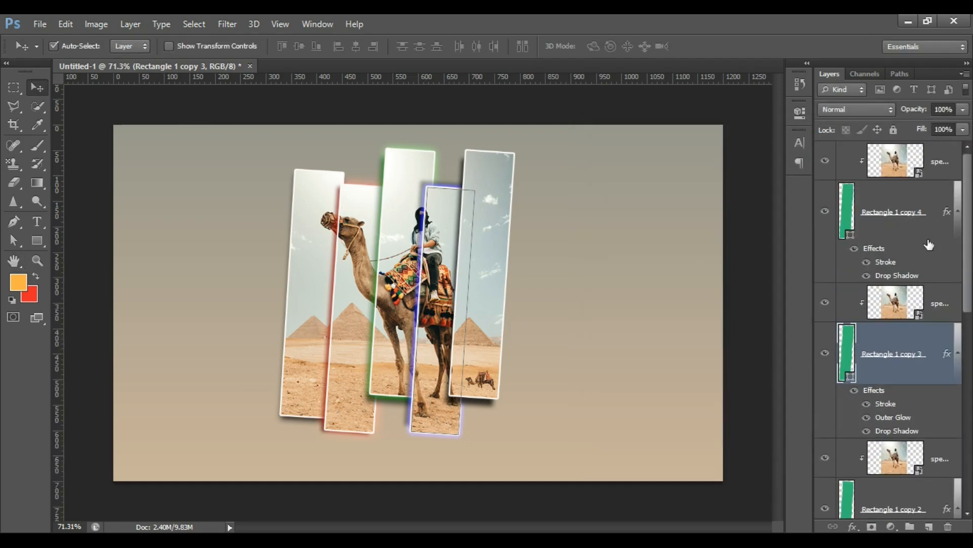
left_click(919, 225)
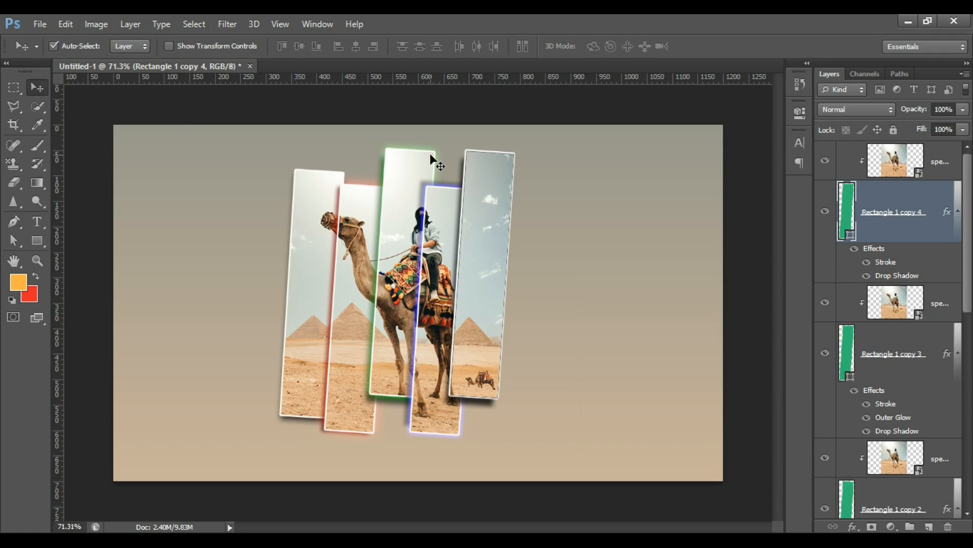
double_click(927, 251)
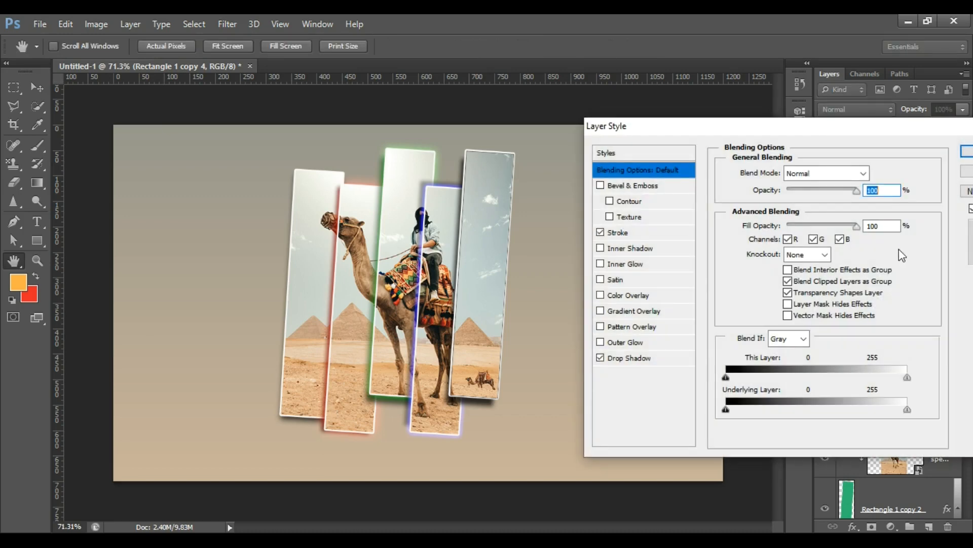
left_click(633, 343)
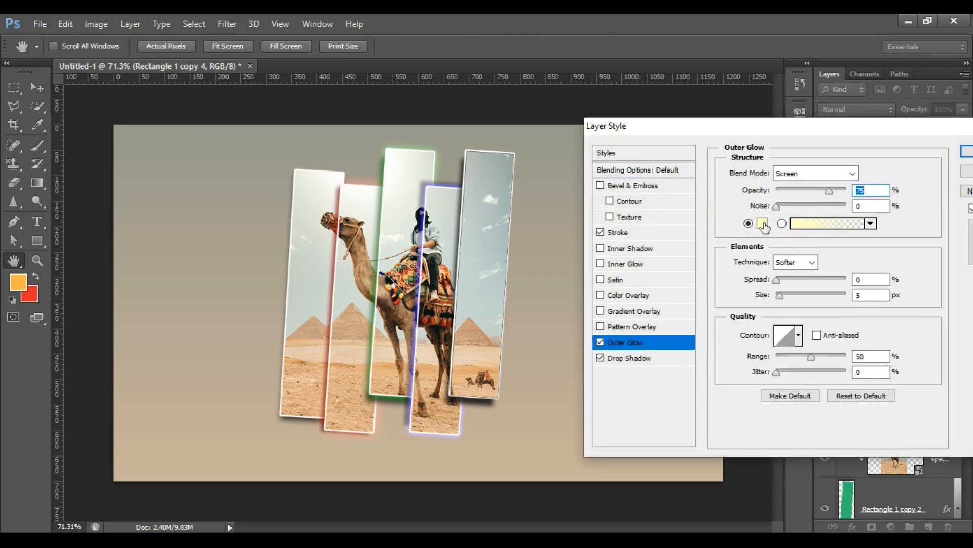
left_click(763, 224)
left_click(751, 237)
left_click(870, 226)
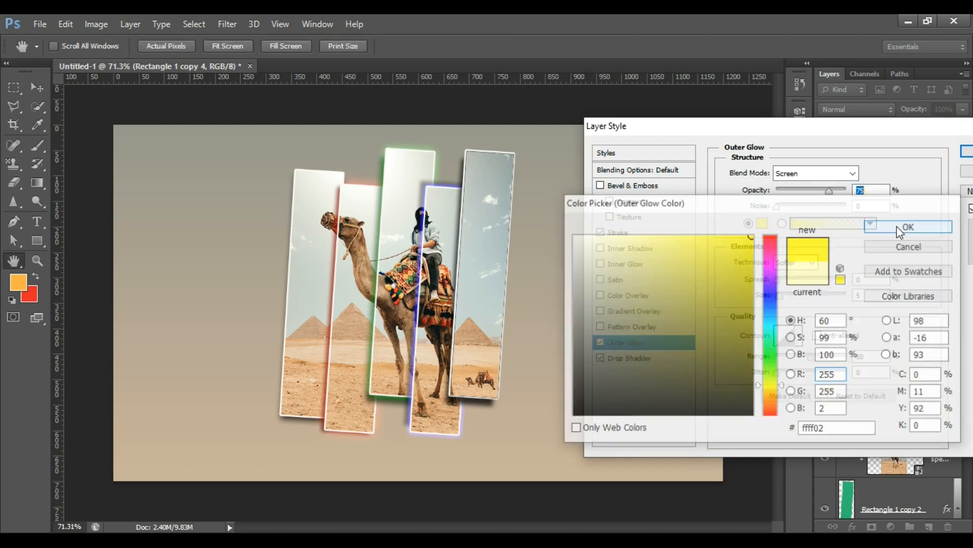
Set the yellow outer glow's spread to 9%, size to 35 px and range to 64%, and apply the layer style.
mouse_move(777, 278)
left_mouse_down()
mouse_move(802, 294)
mouse_move(790, 301)
mouse_move(782, 284)
left_mouse_up()
mouse_move(811, 357)
left_mouse_down()
mouse_move(794, 354)
mouse_move(817, 357)
left_mouse_up()
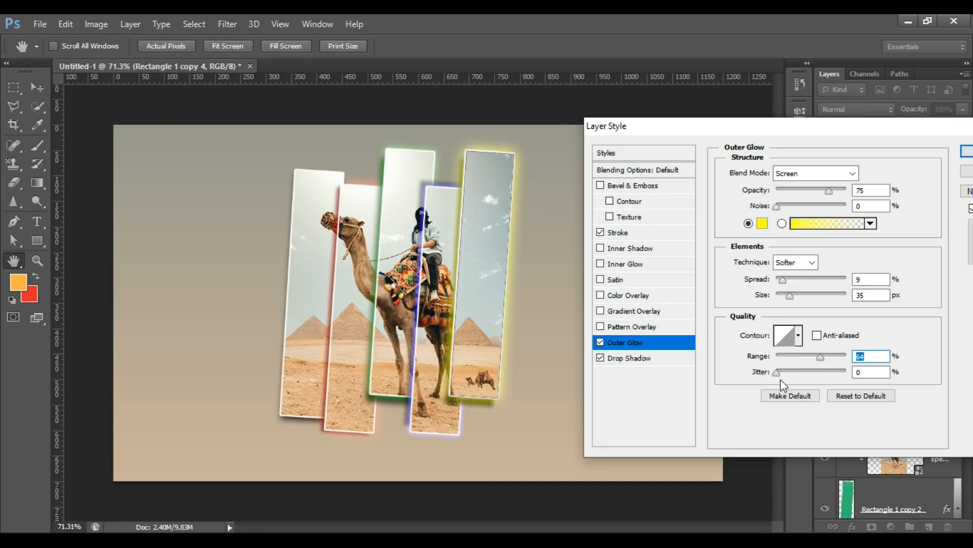
left_click(966, 151)
scroll(424, 290, "down", 4)
scroll(355, 278, "up", 3)
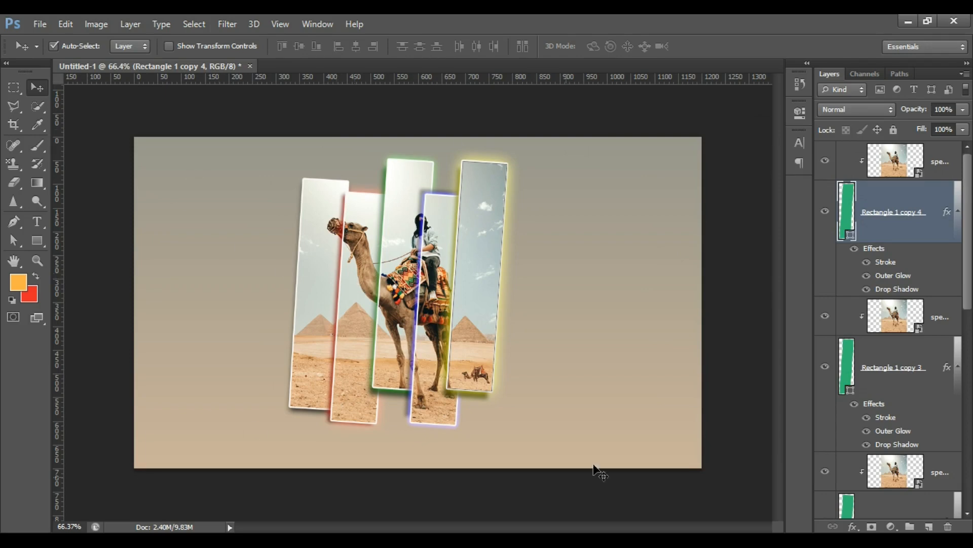
scroll(346, 372, "up", 1)
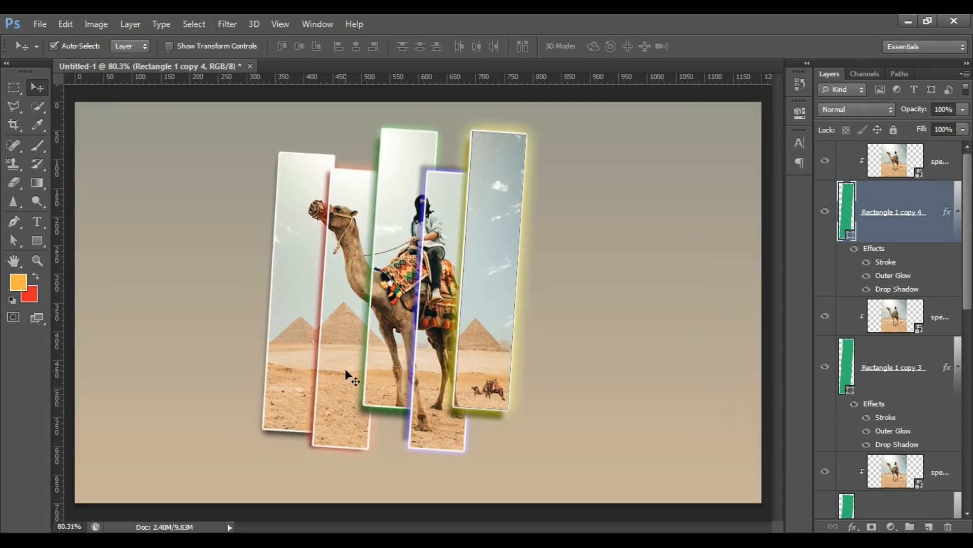
scroll(434, 378, "down", 2)
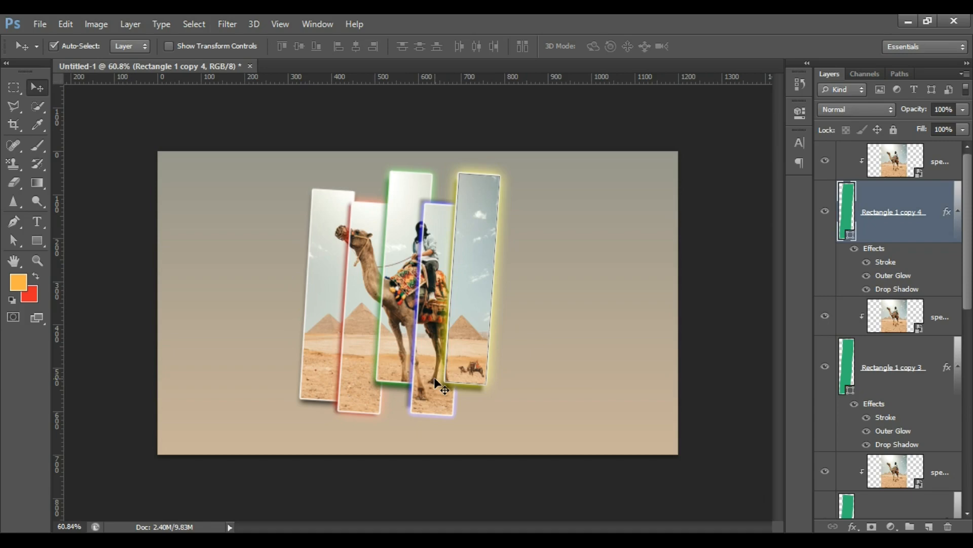